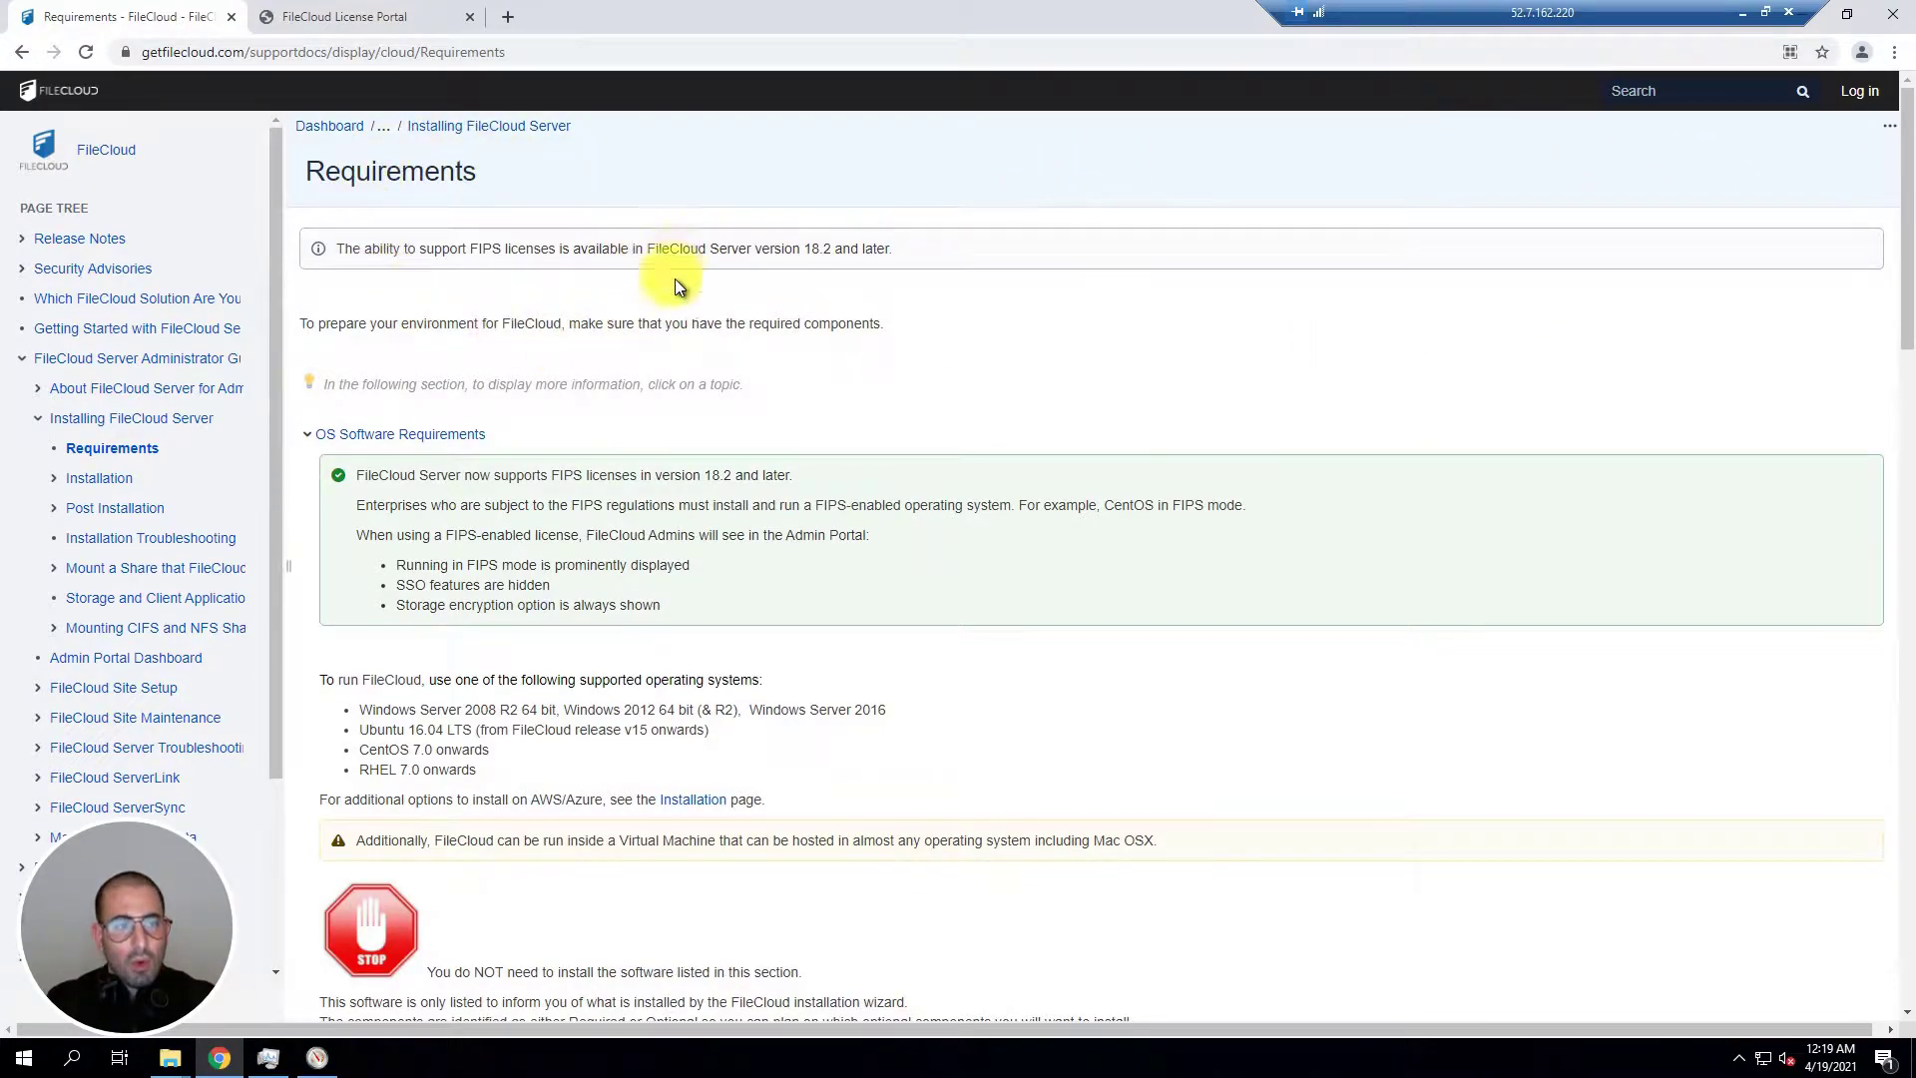
Step: Skim the Requirements page, then switch to the FileCloud License Portal sign-in tab
scroll(620, 261, down, 6)
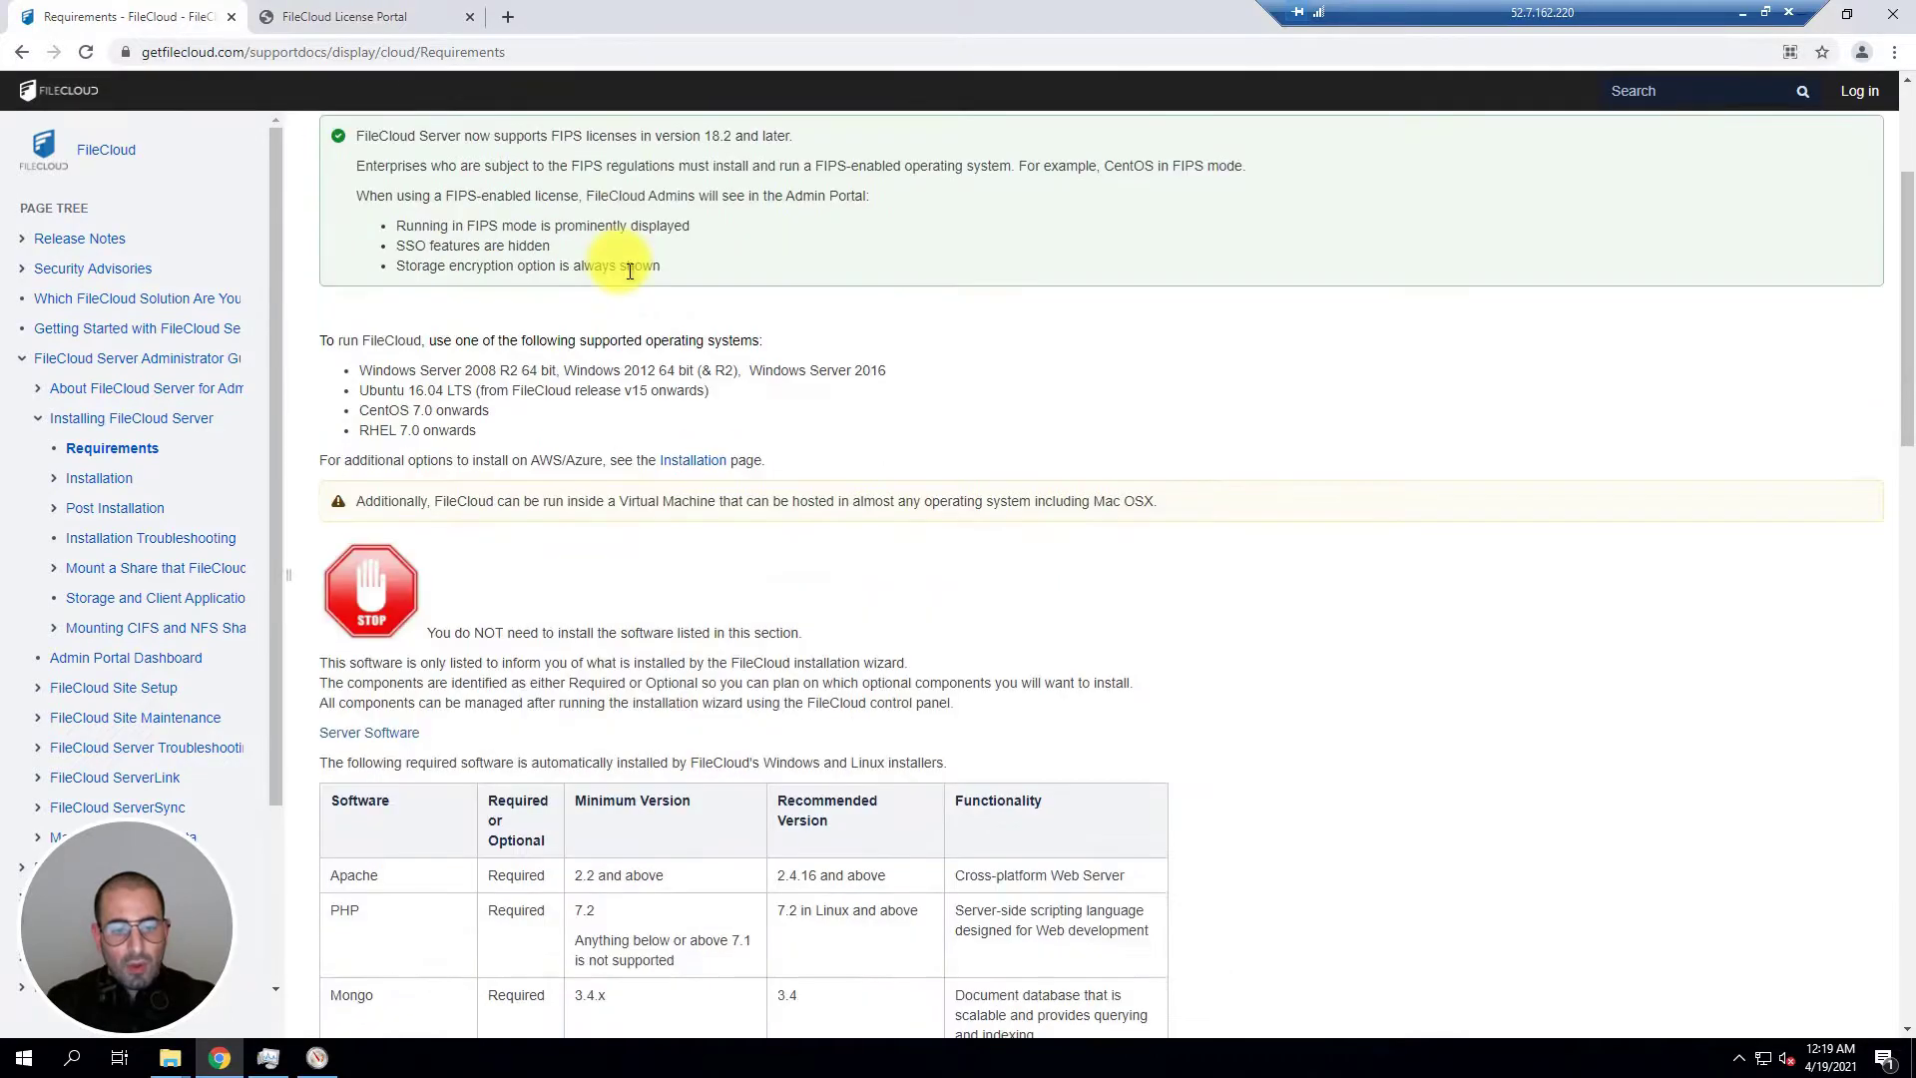
scroll(804, 265, down, 15)
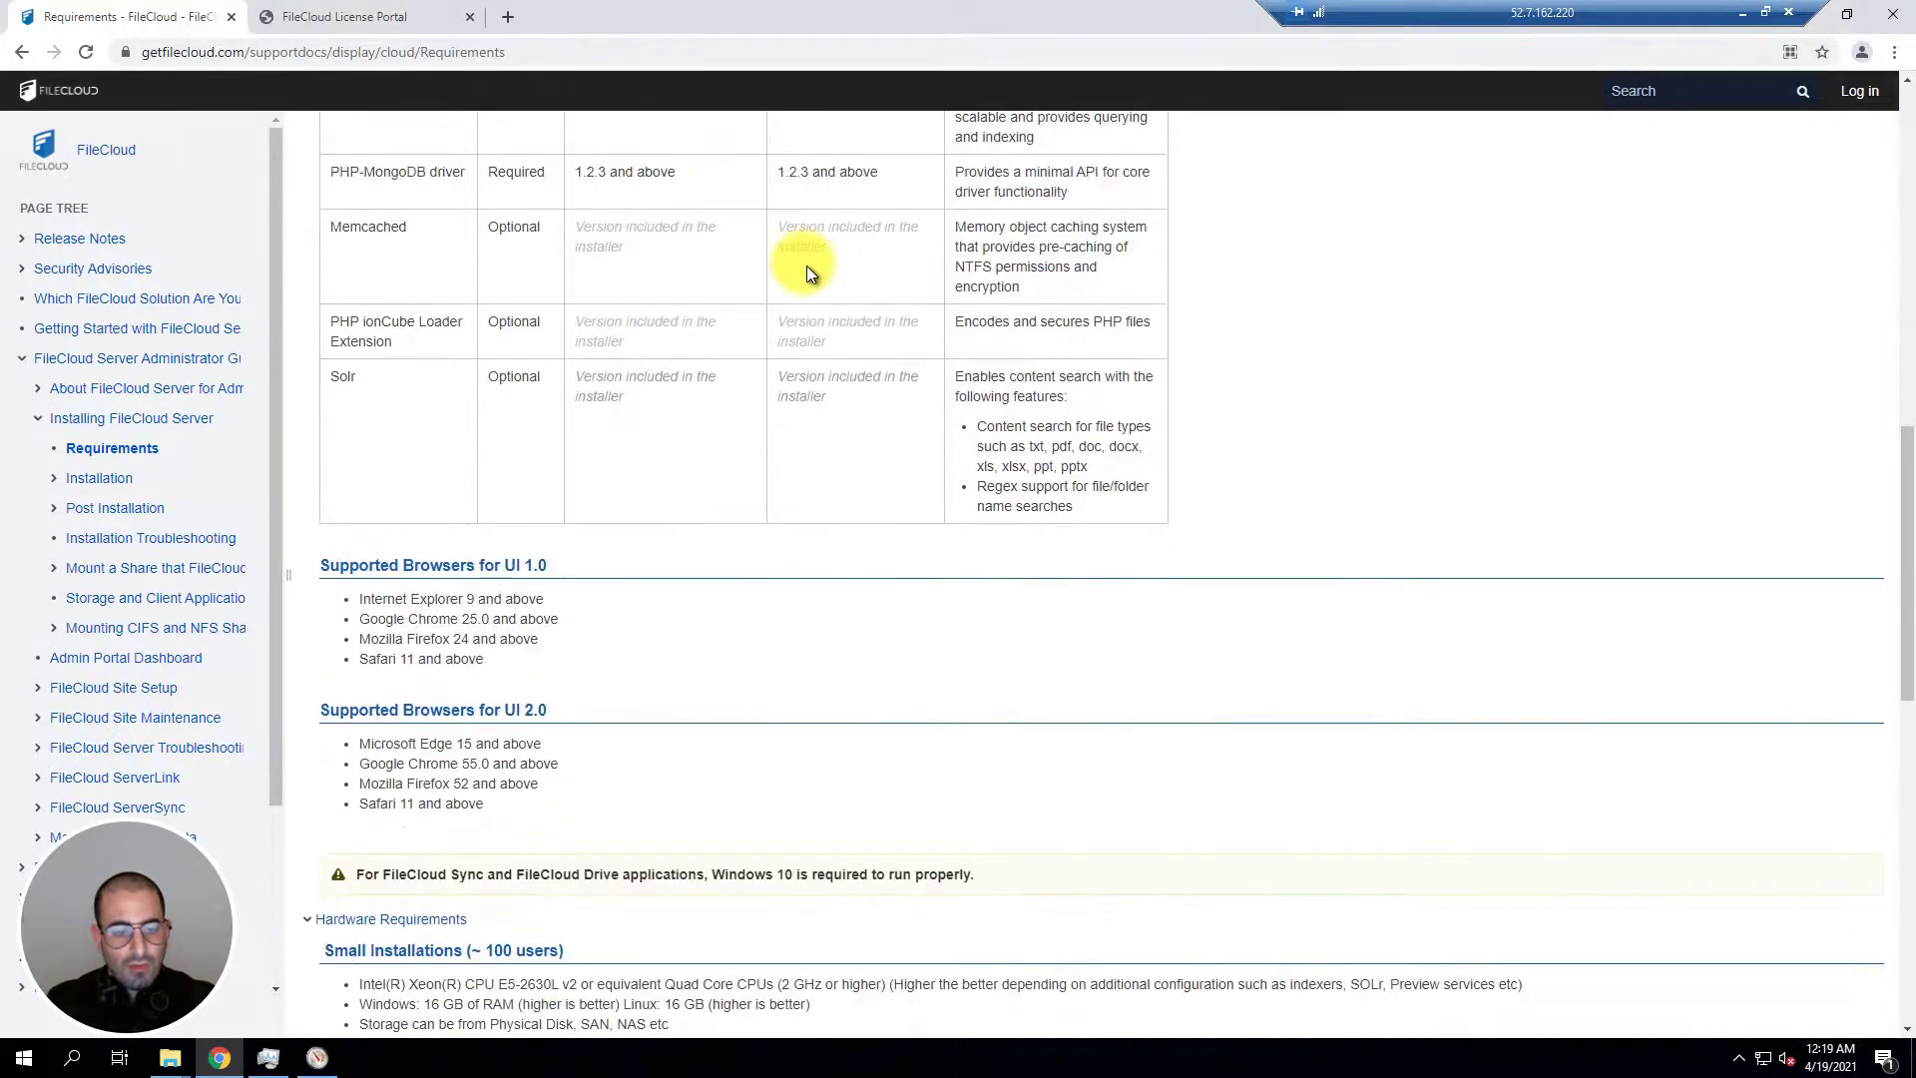
scroll(764, 477, down, 3)
scroll(766, 489, up, 18)
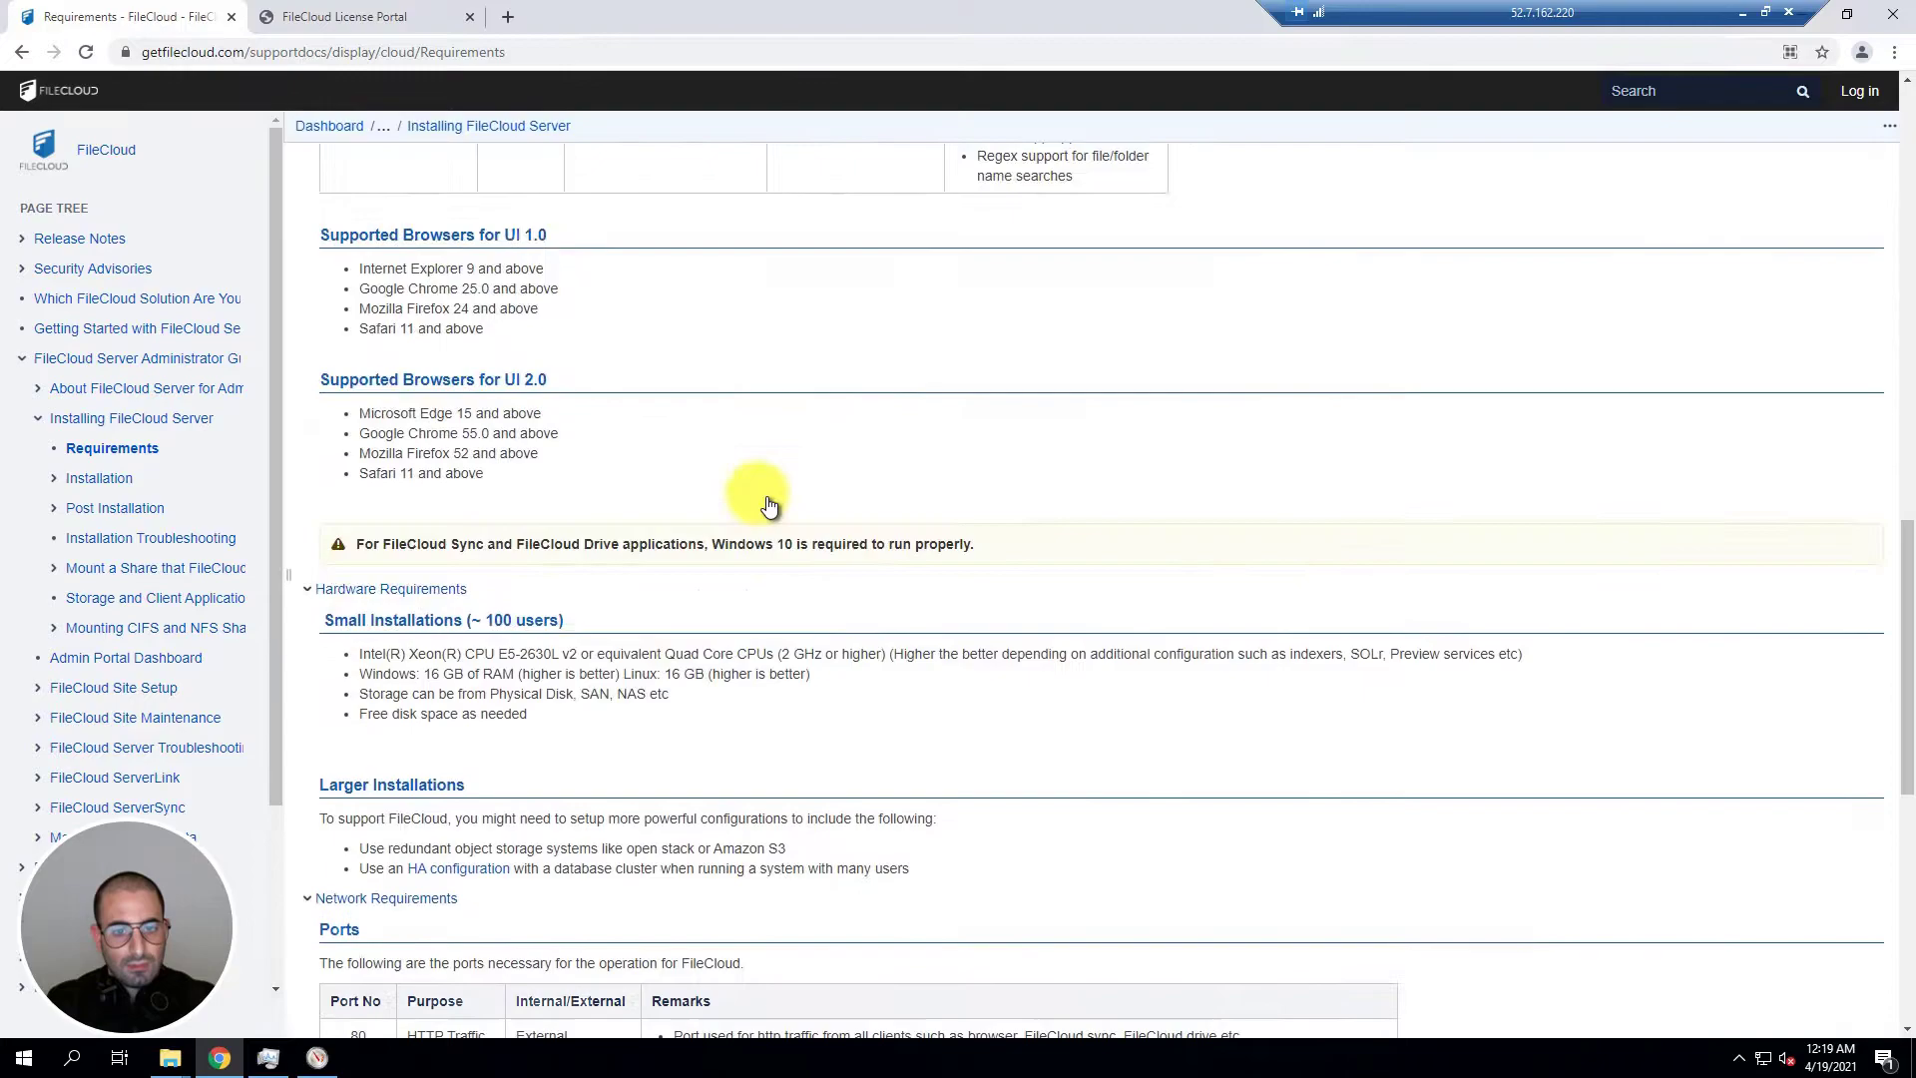
scroll(798, 449, up, 4)
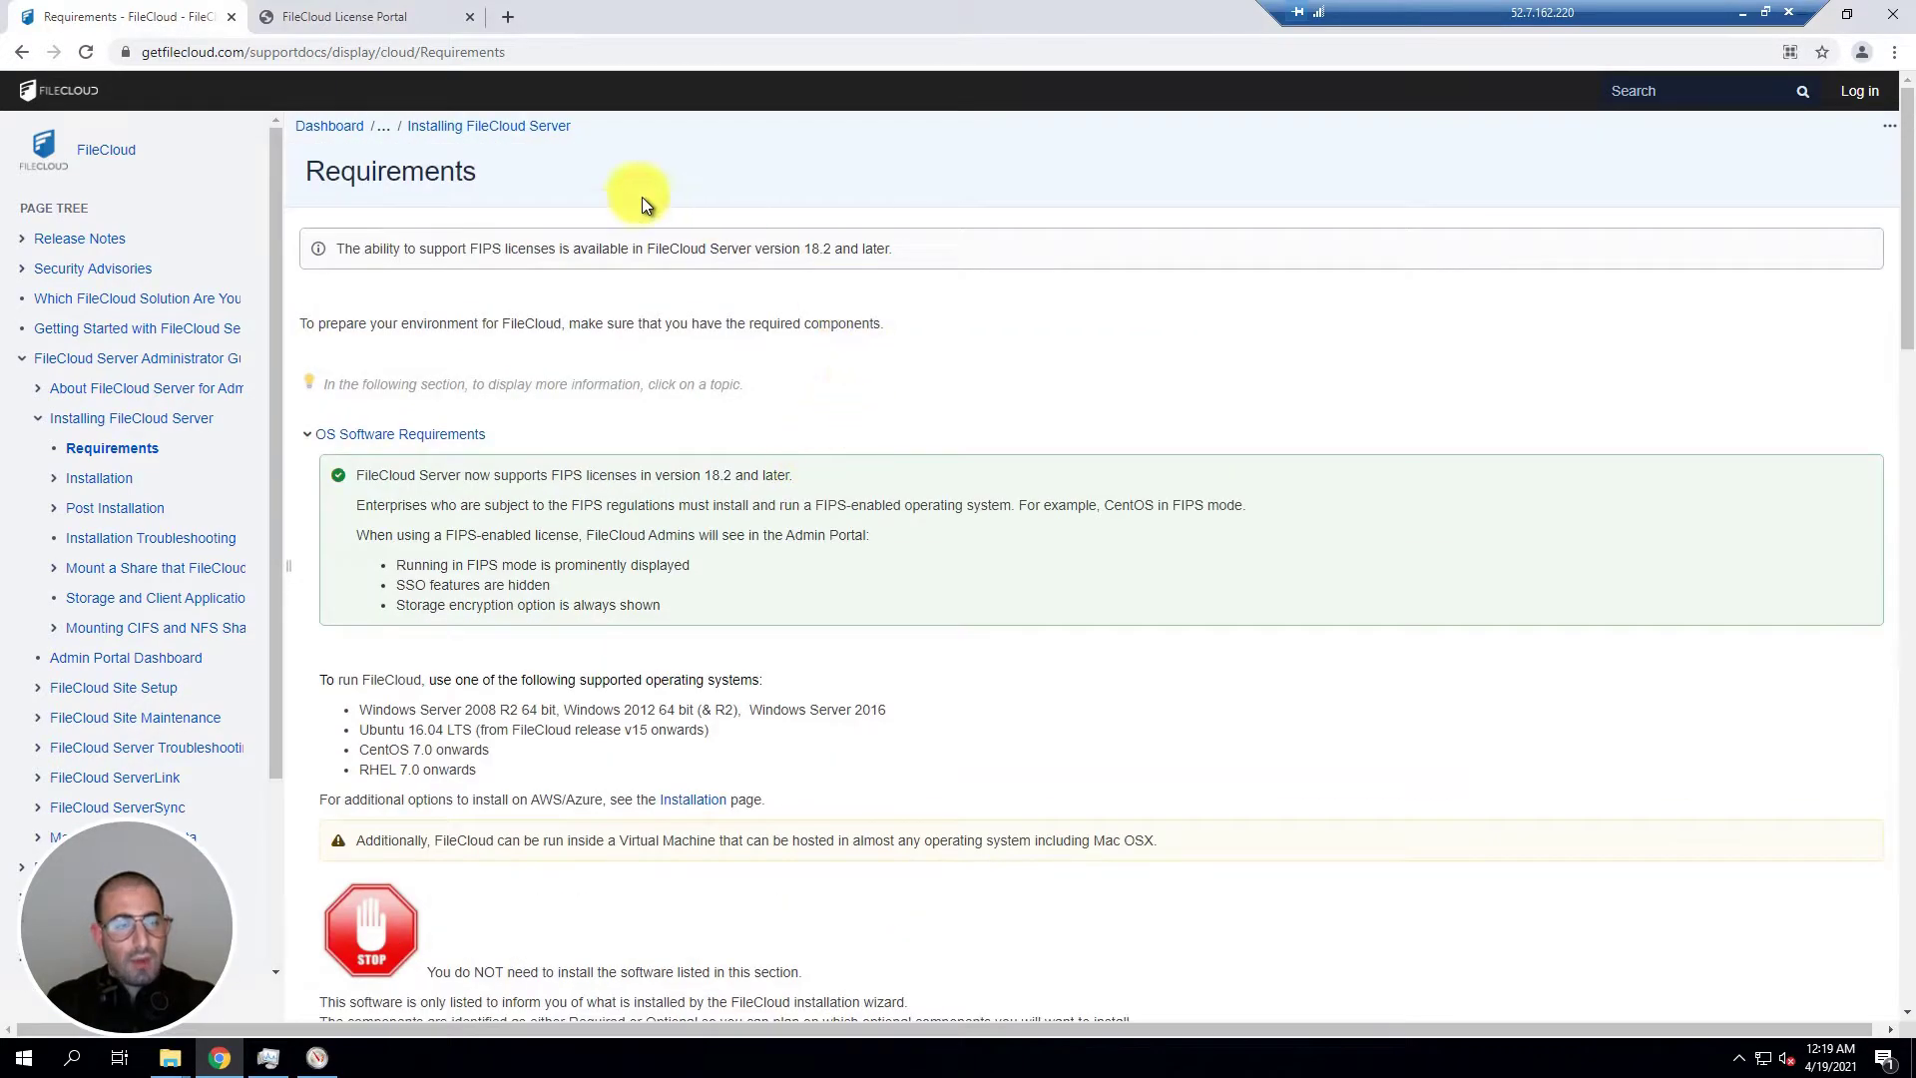
click(380, 22)
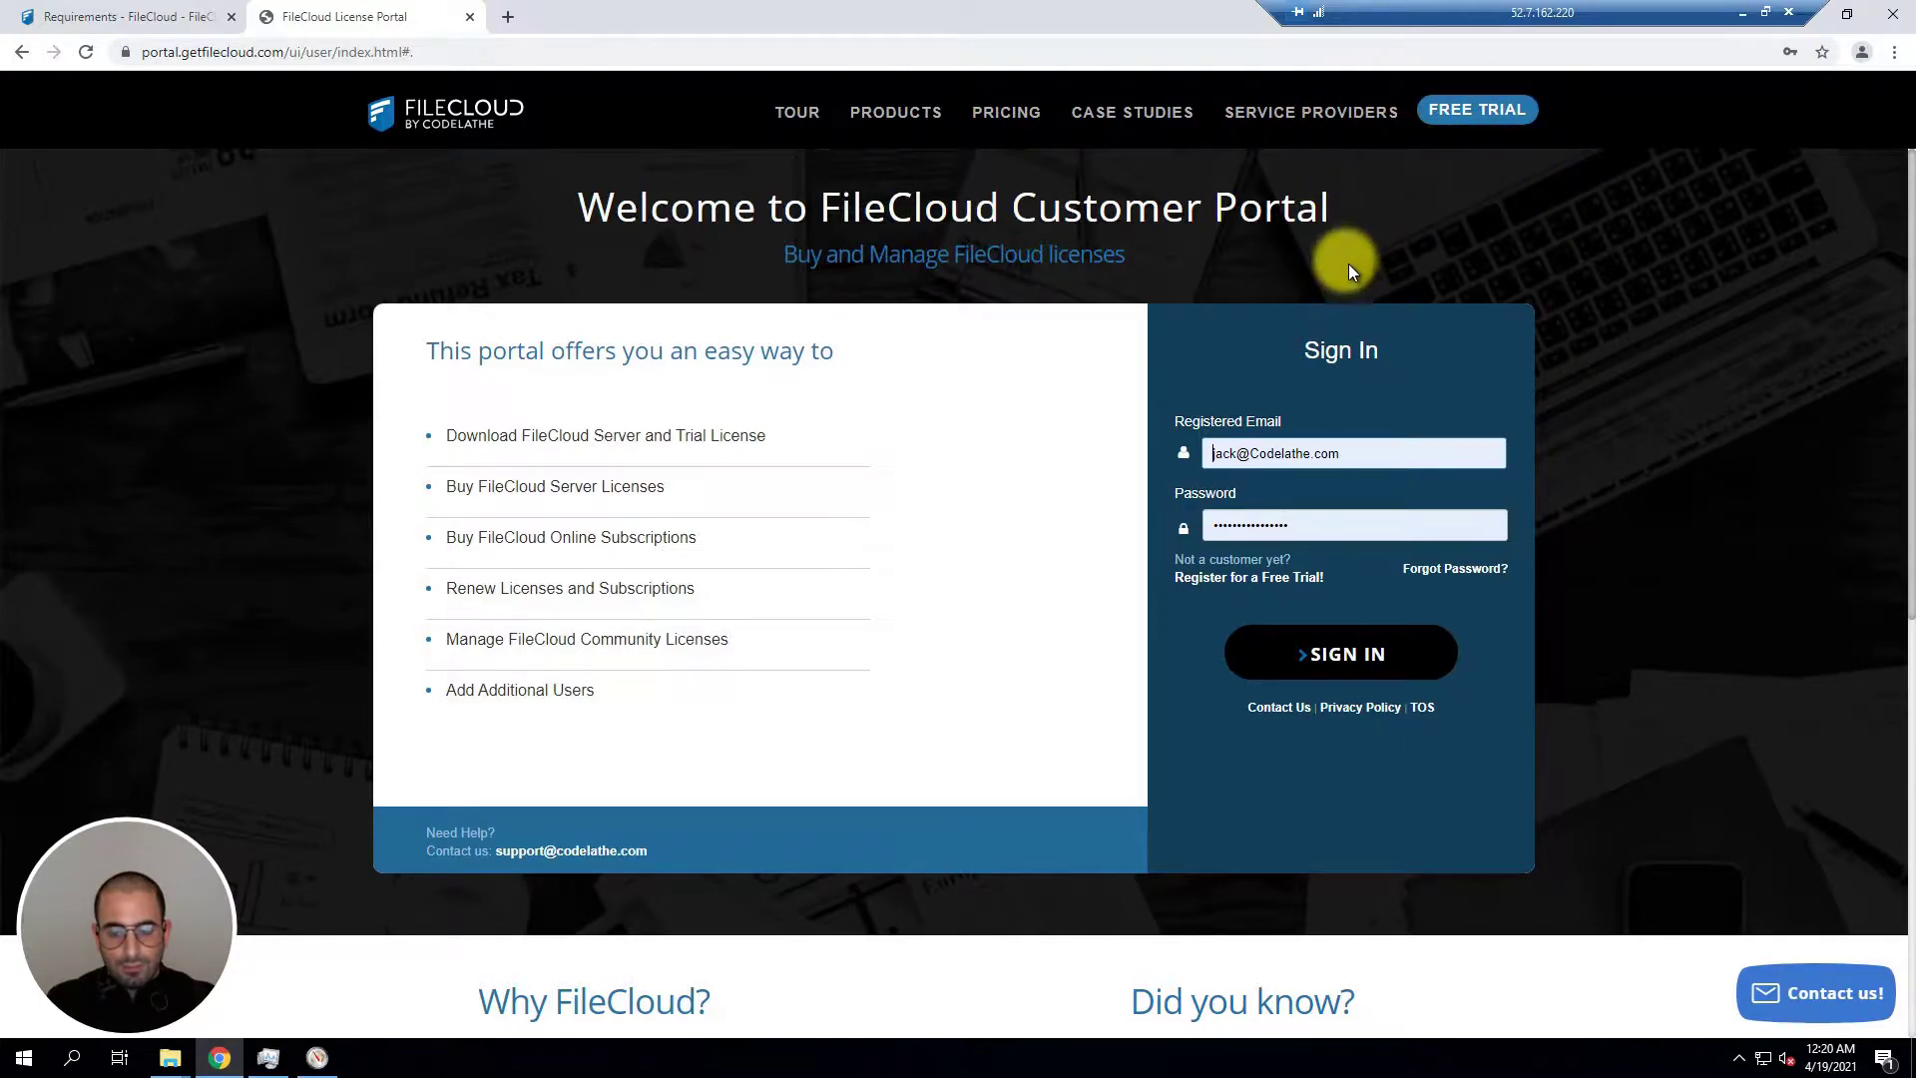
Step: Sign in to the Customer Portal and go to the FileCloud Server Downloads page
click(1297, 656)
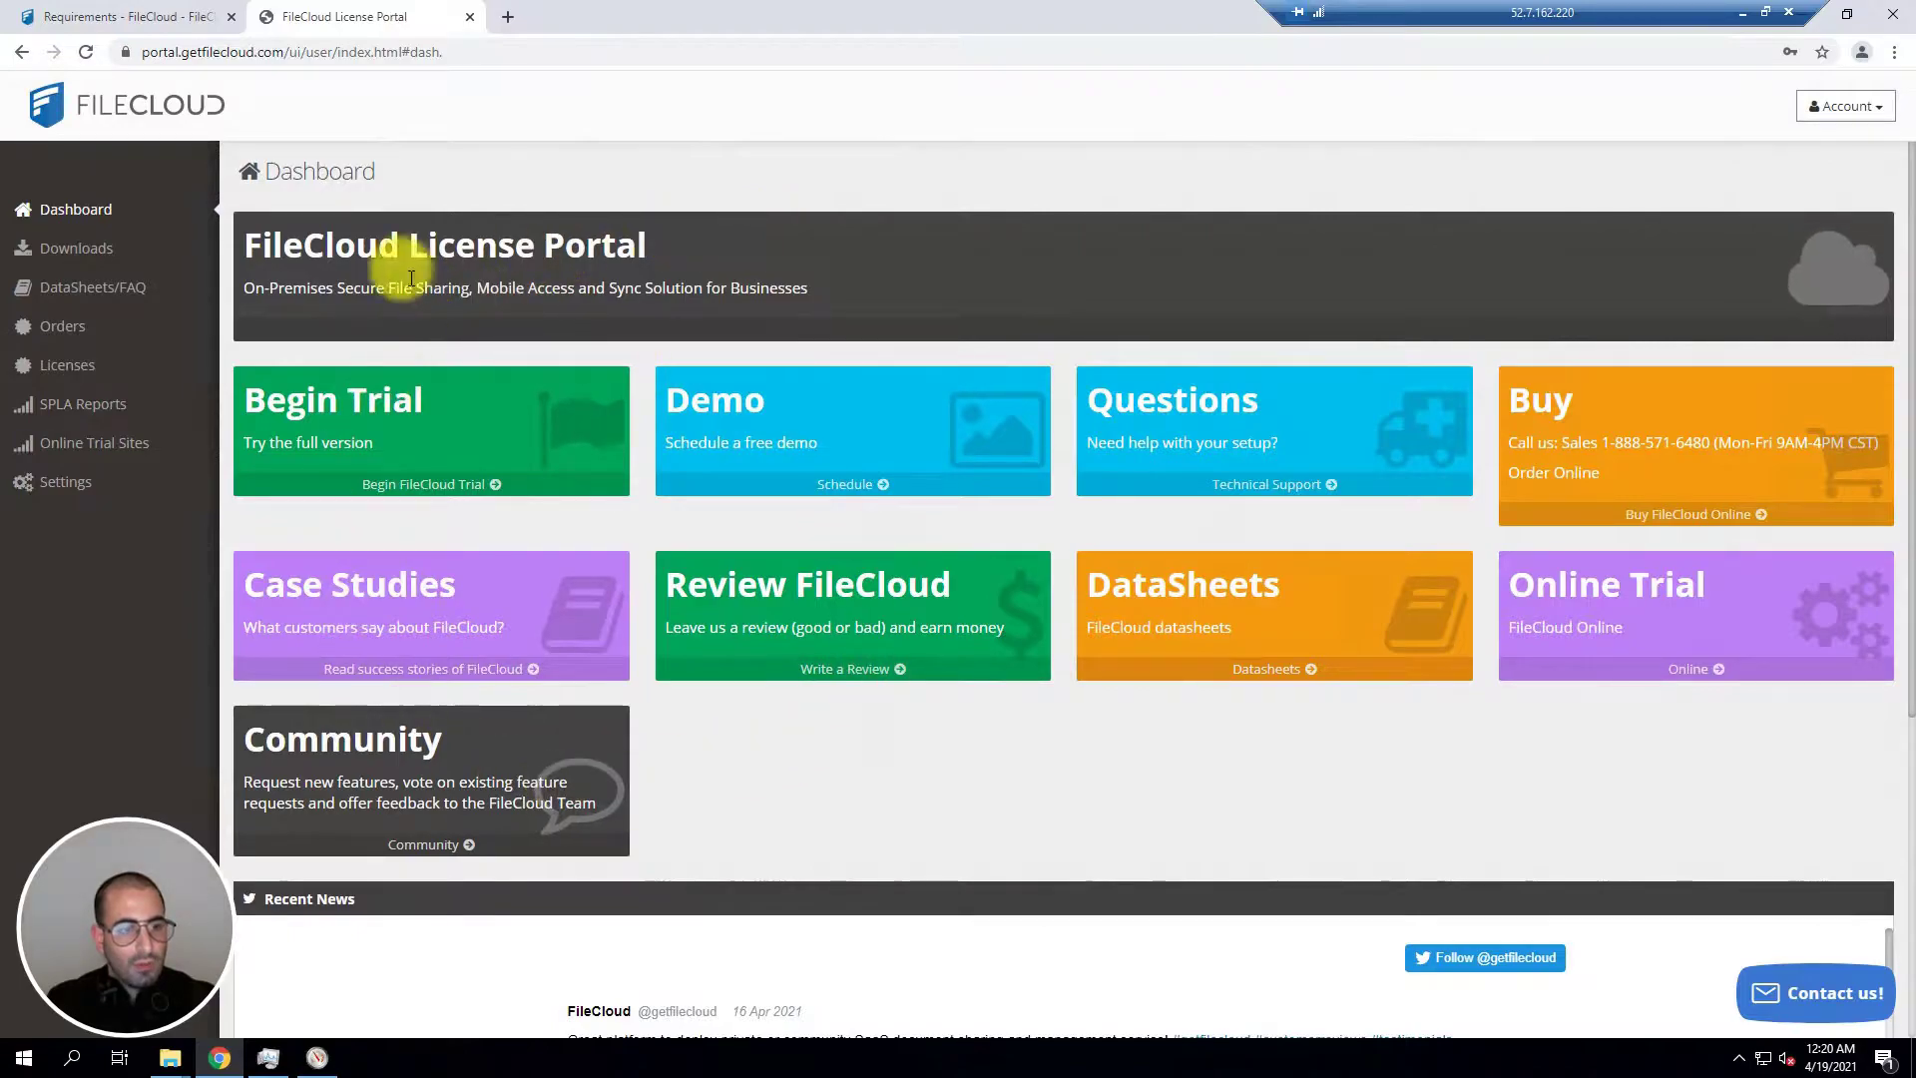
click(74, 247)
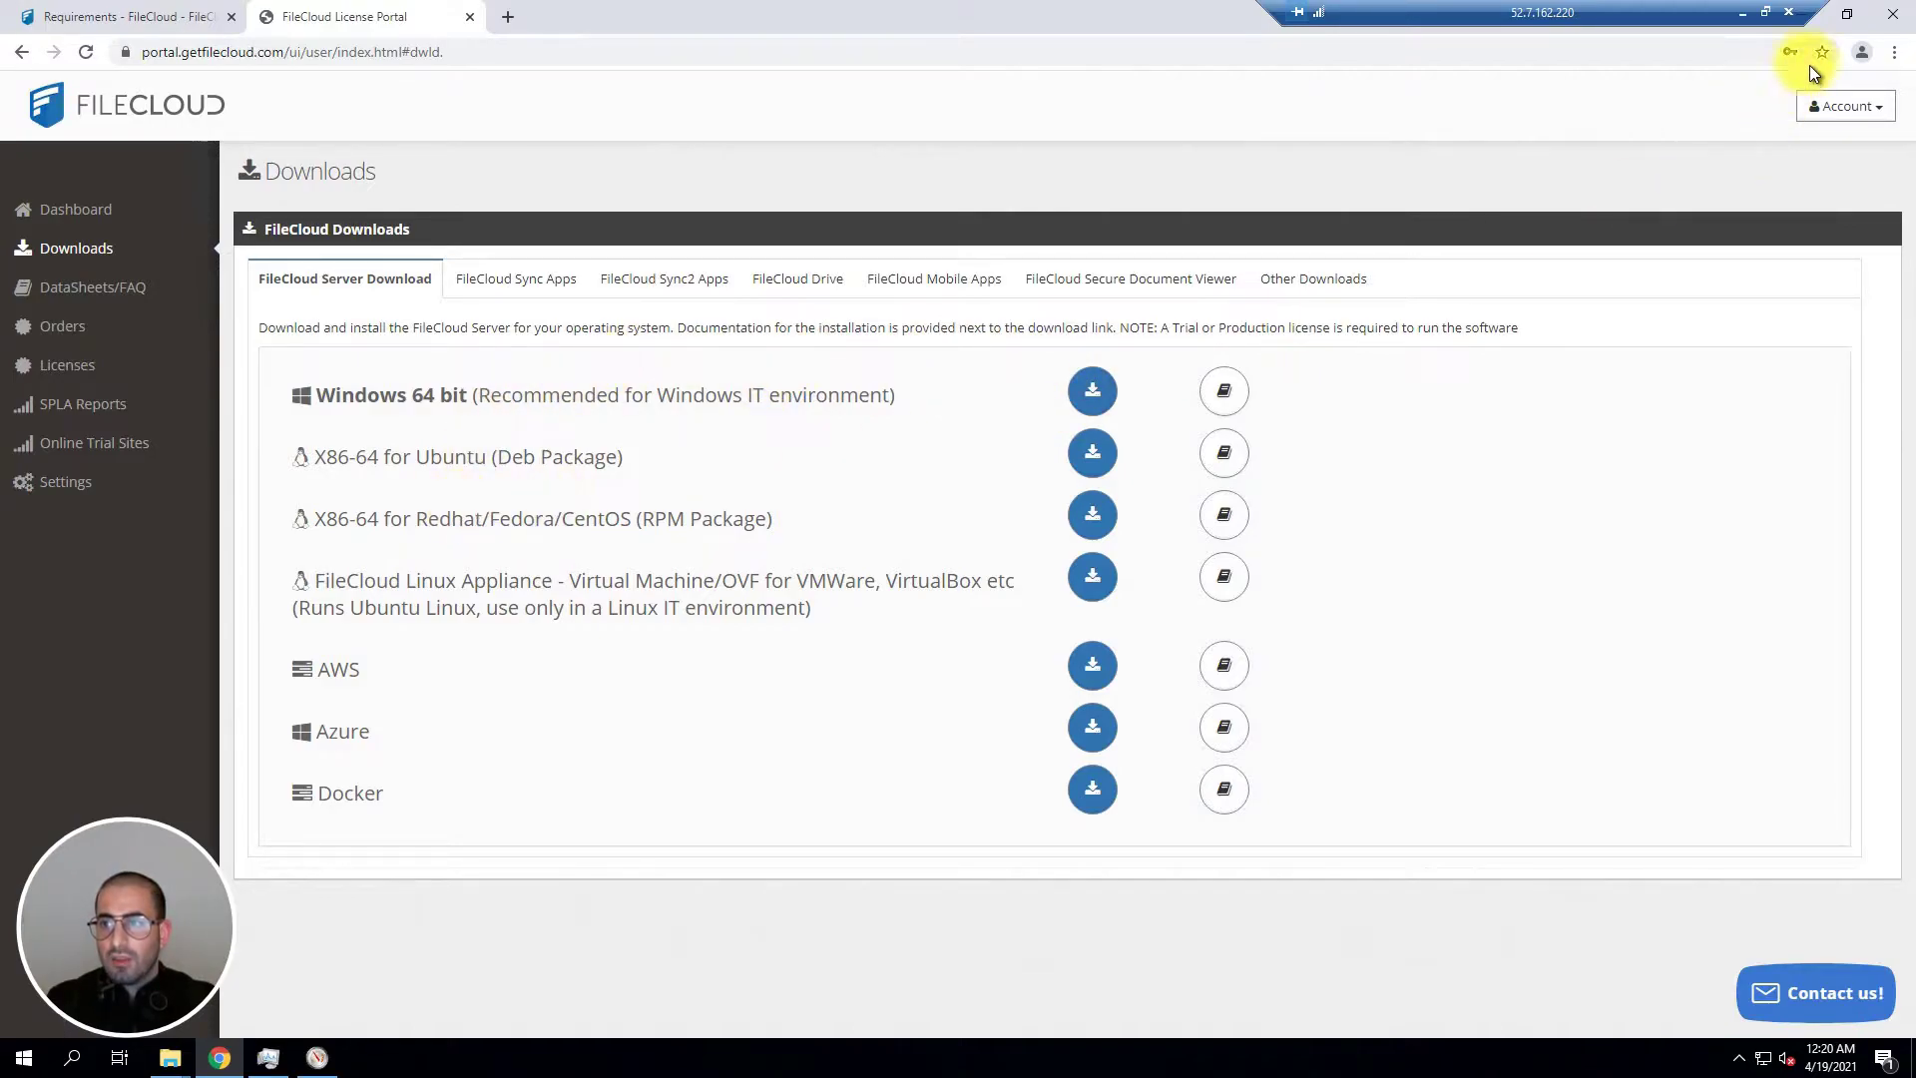
Step: Launch the FileCloudSetup installer from the Downloads folder
drag(1722, 15, 1686, 20)
click(1796, 15)
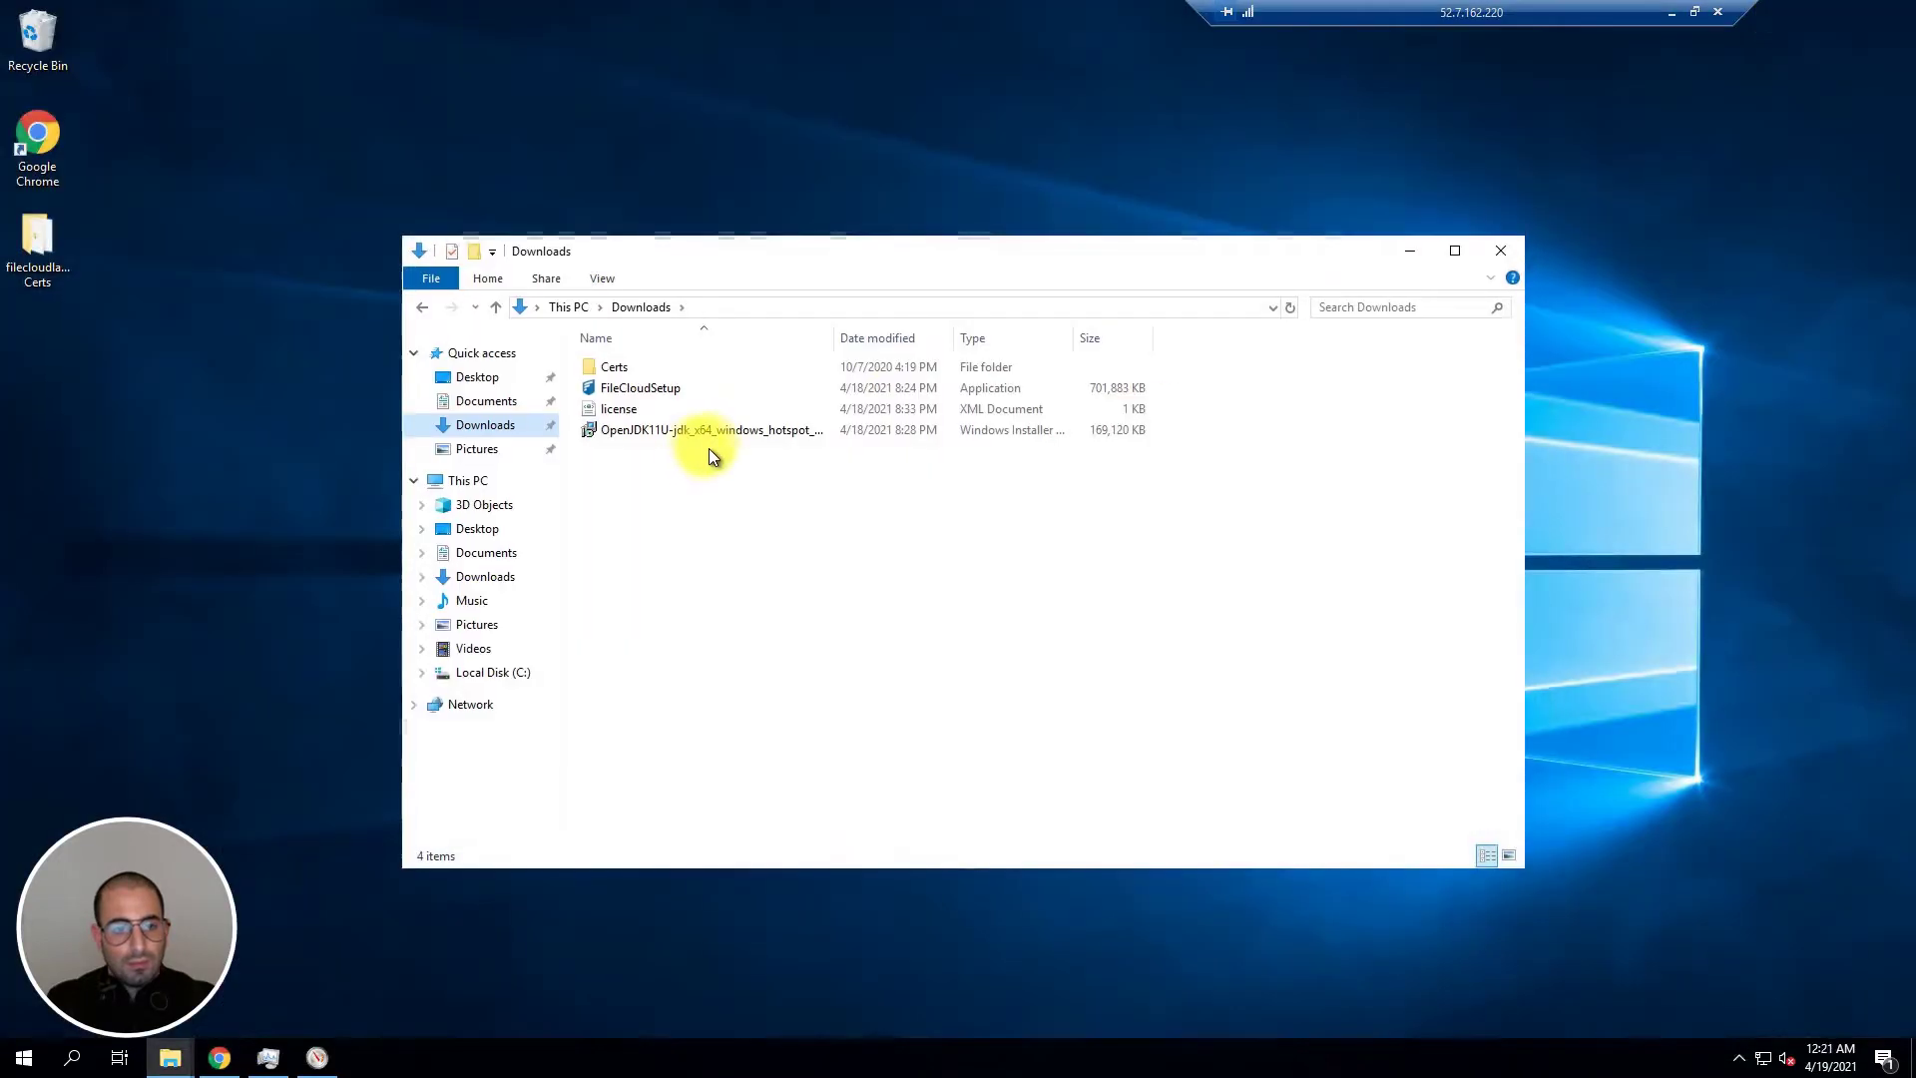
click(624, 392)
double_click(656, 389)
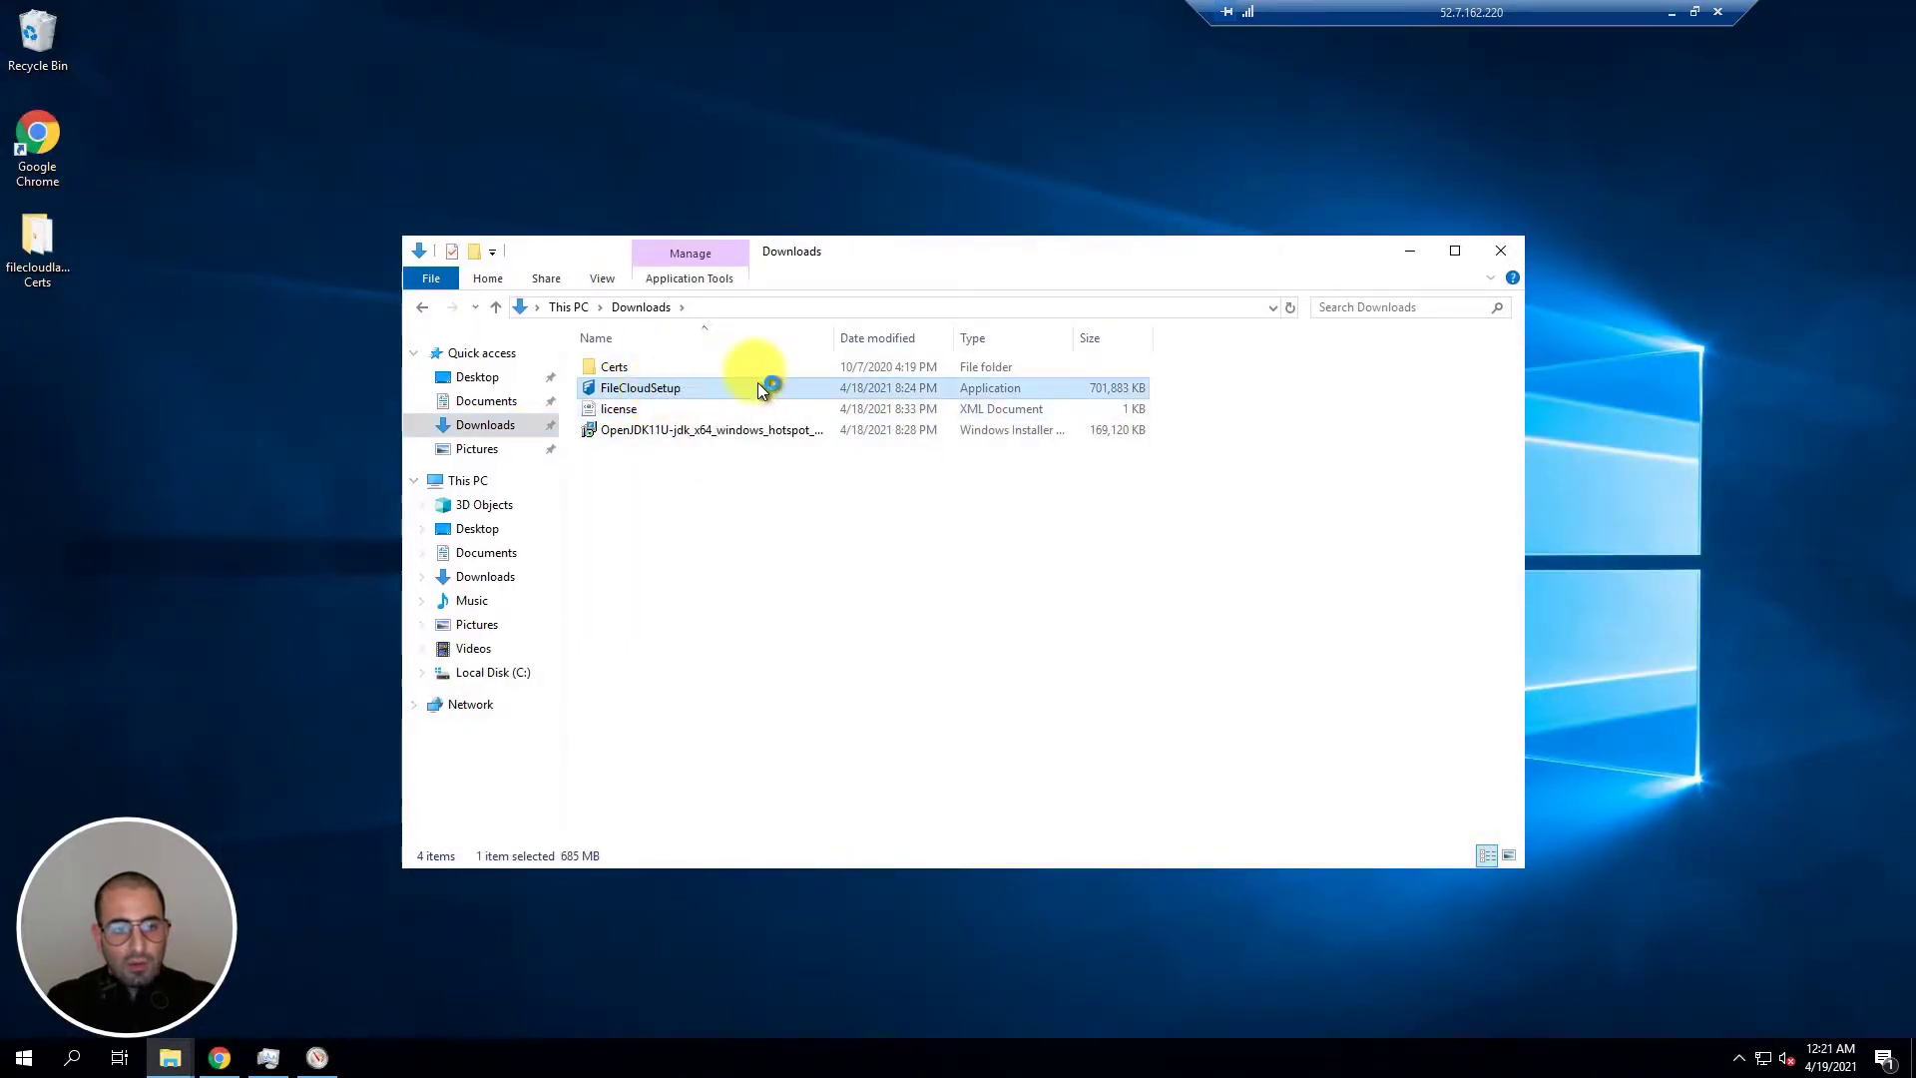
click(1411, 250)
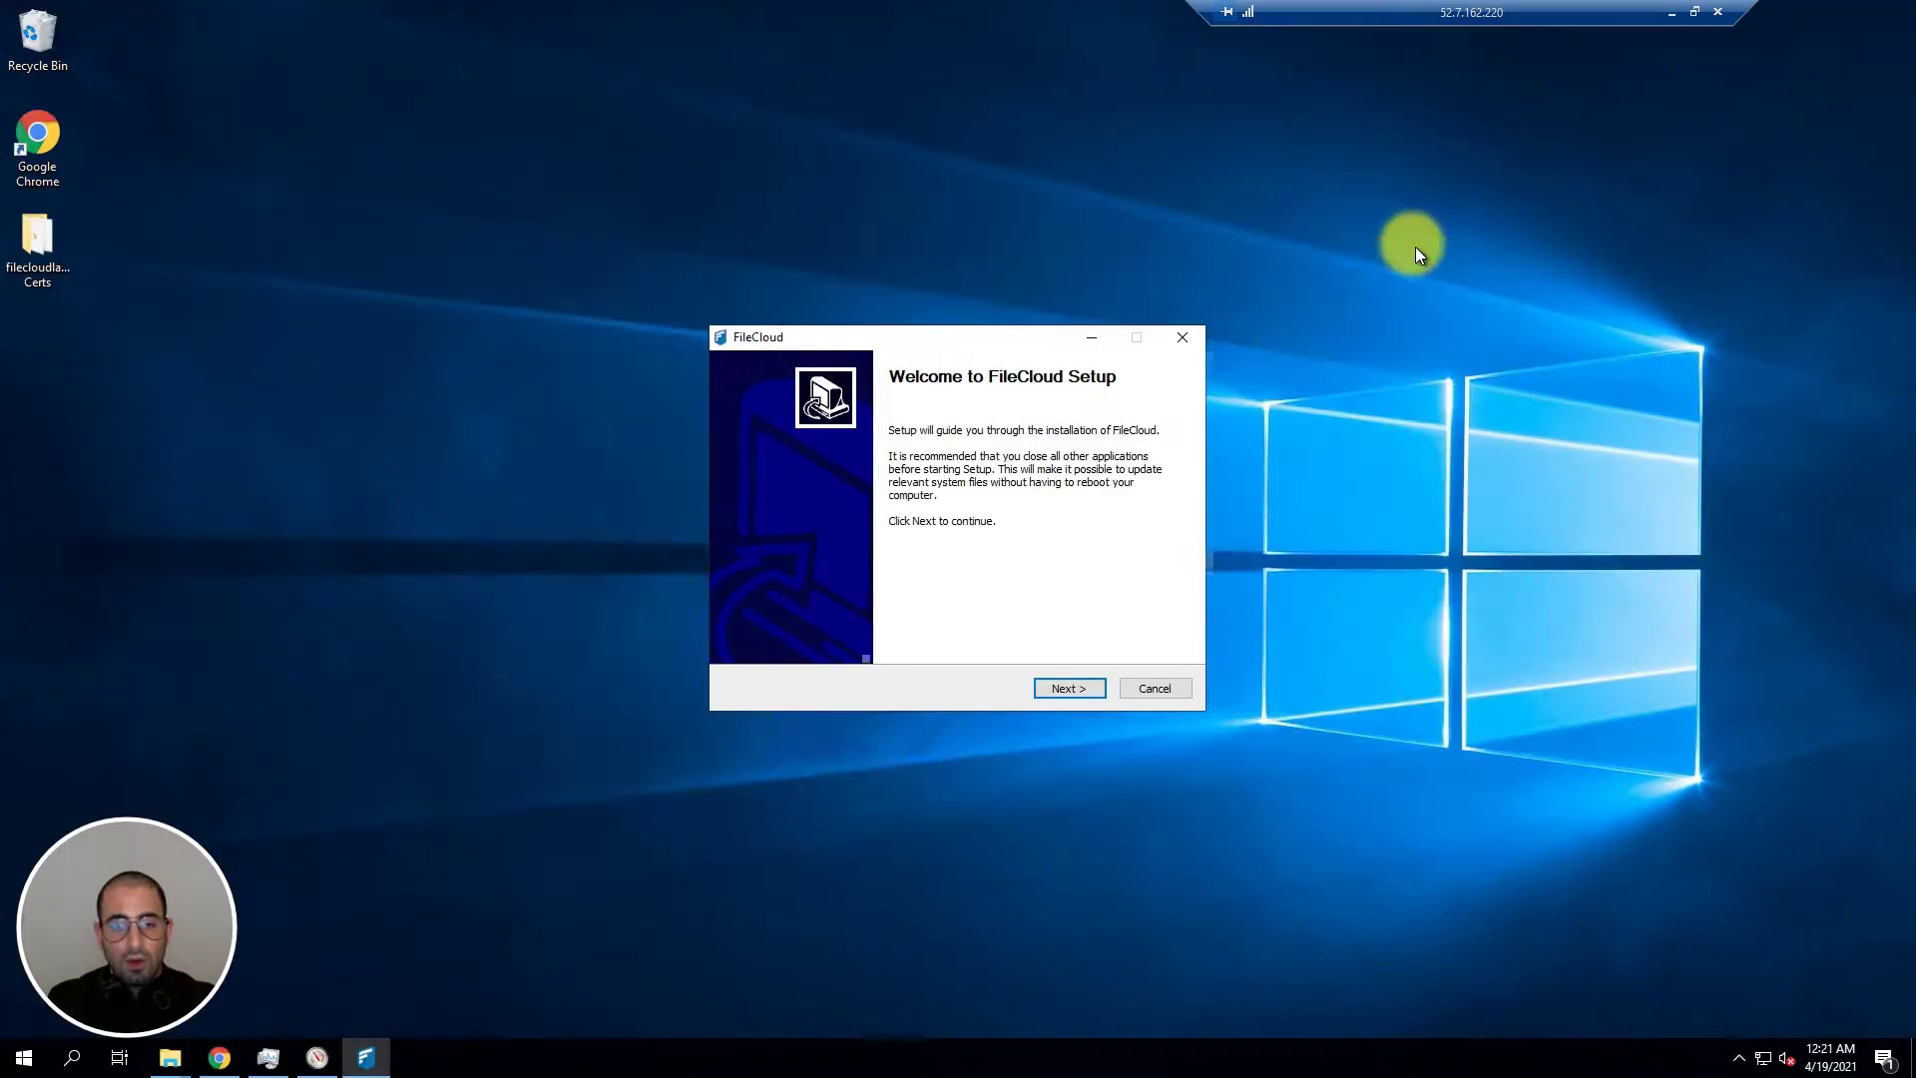
drag(924, 262, 893, 278)
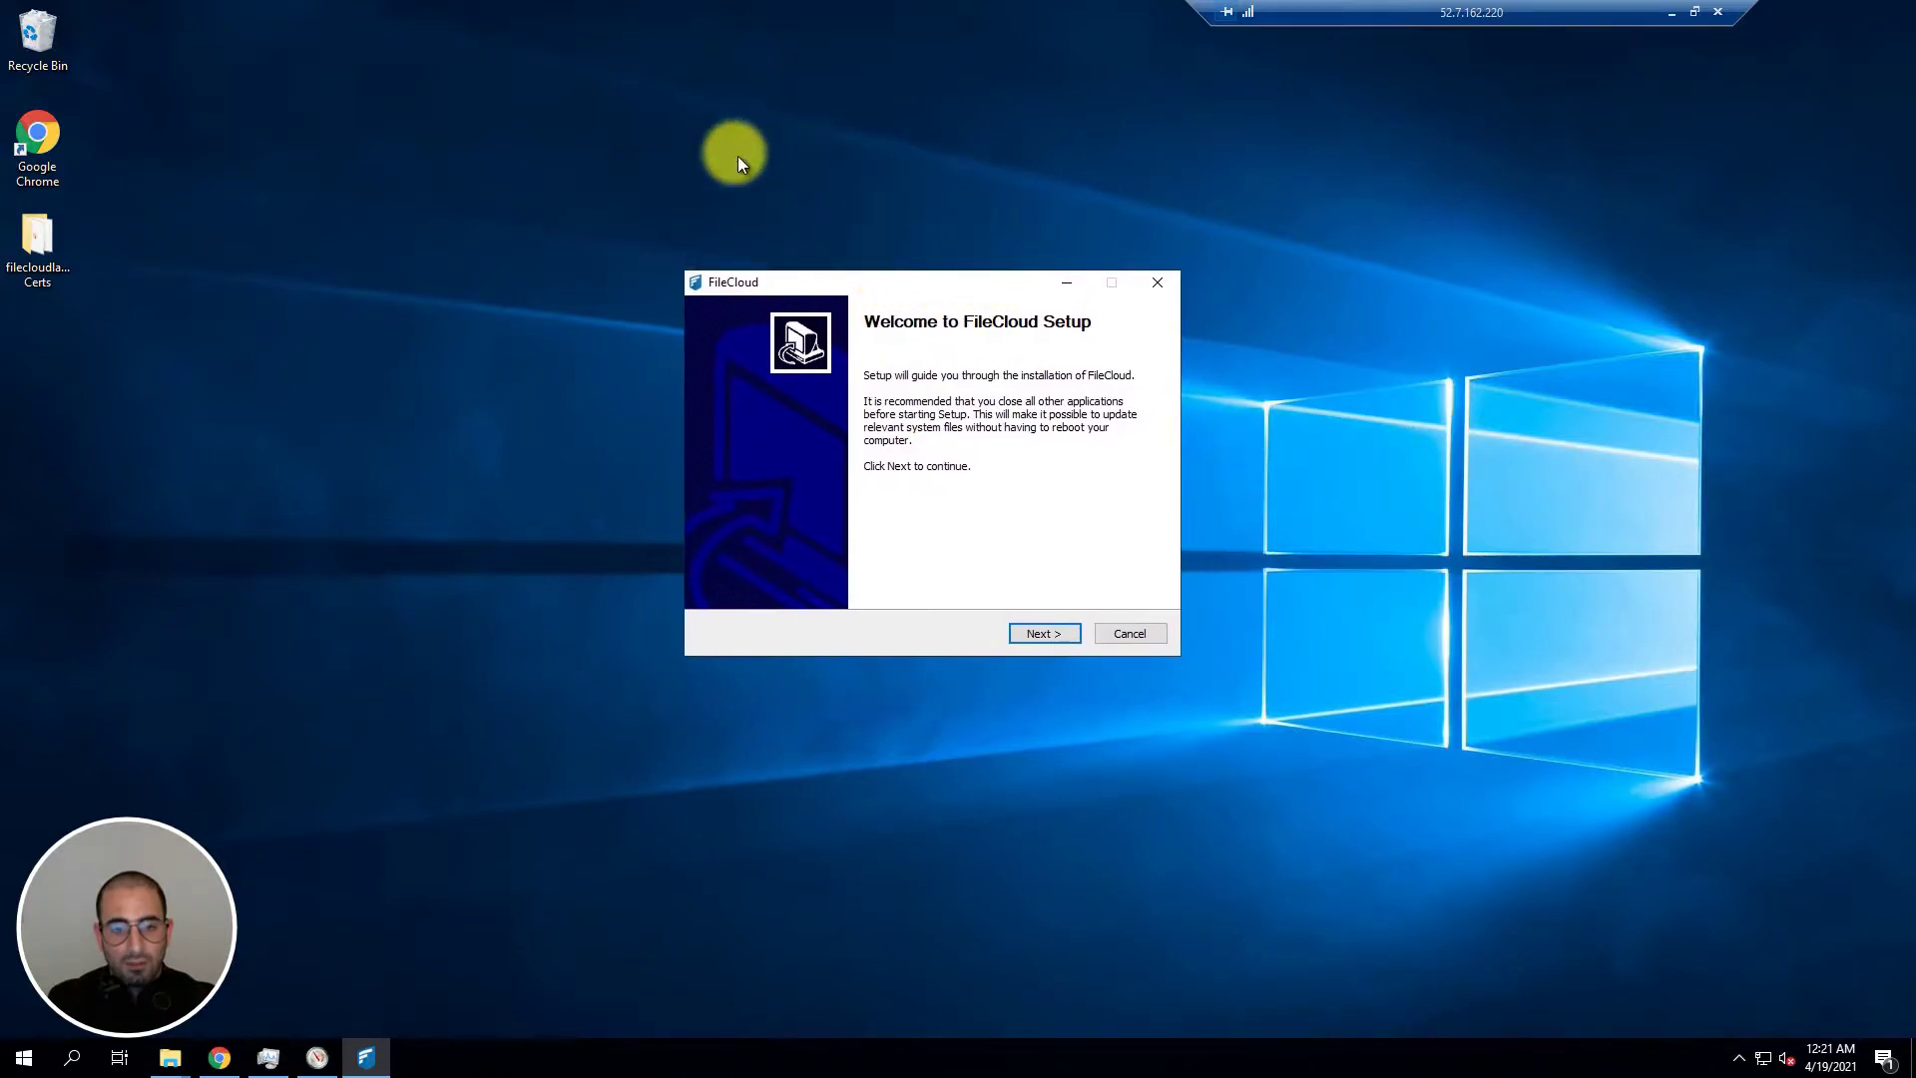
Step: Advance to the installation drive page and keep C:\xampp as the location
click(1029, 631)
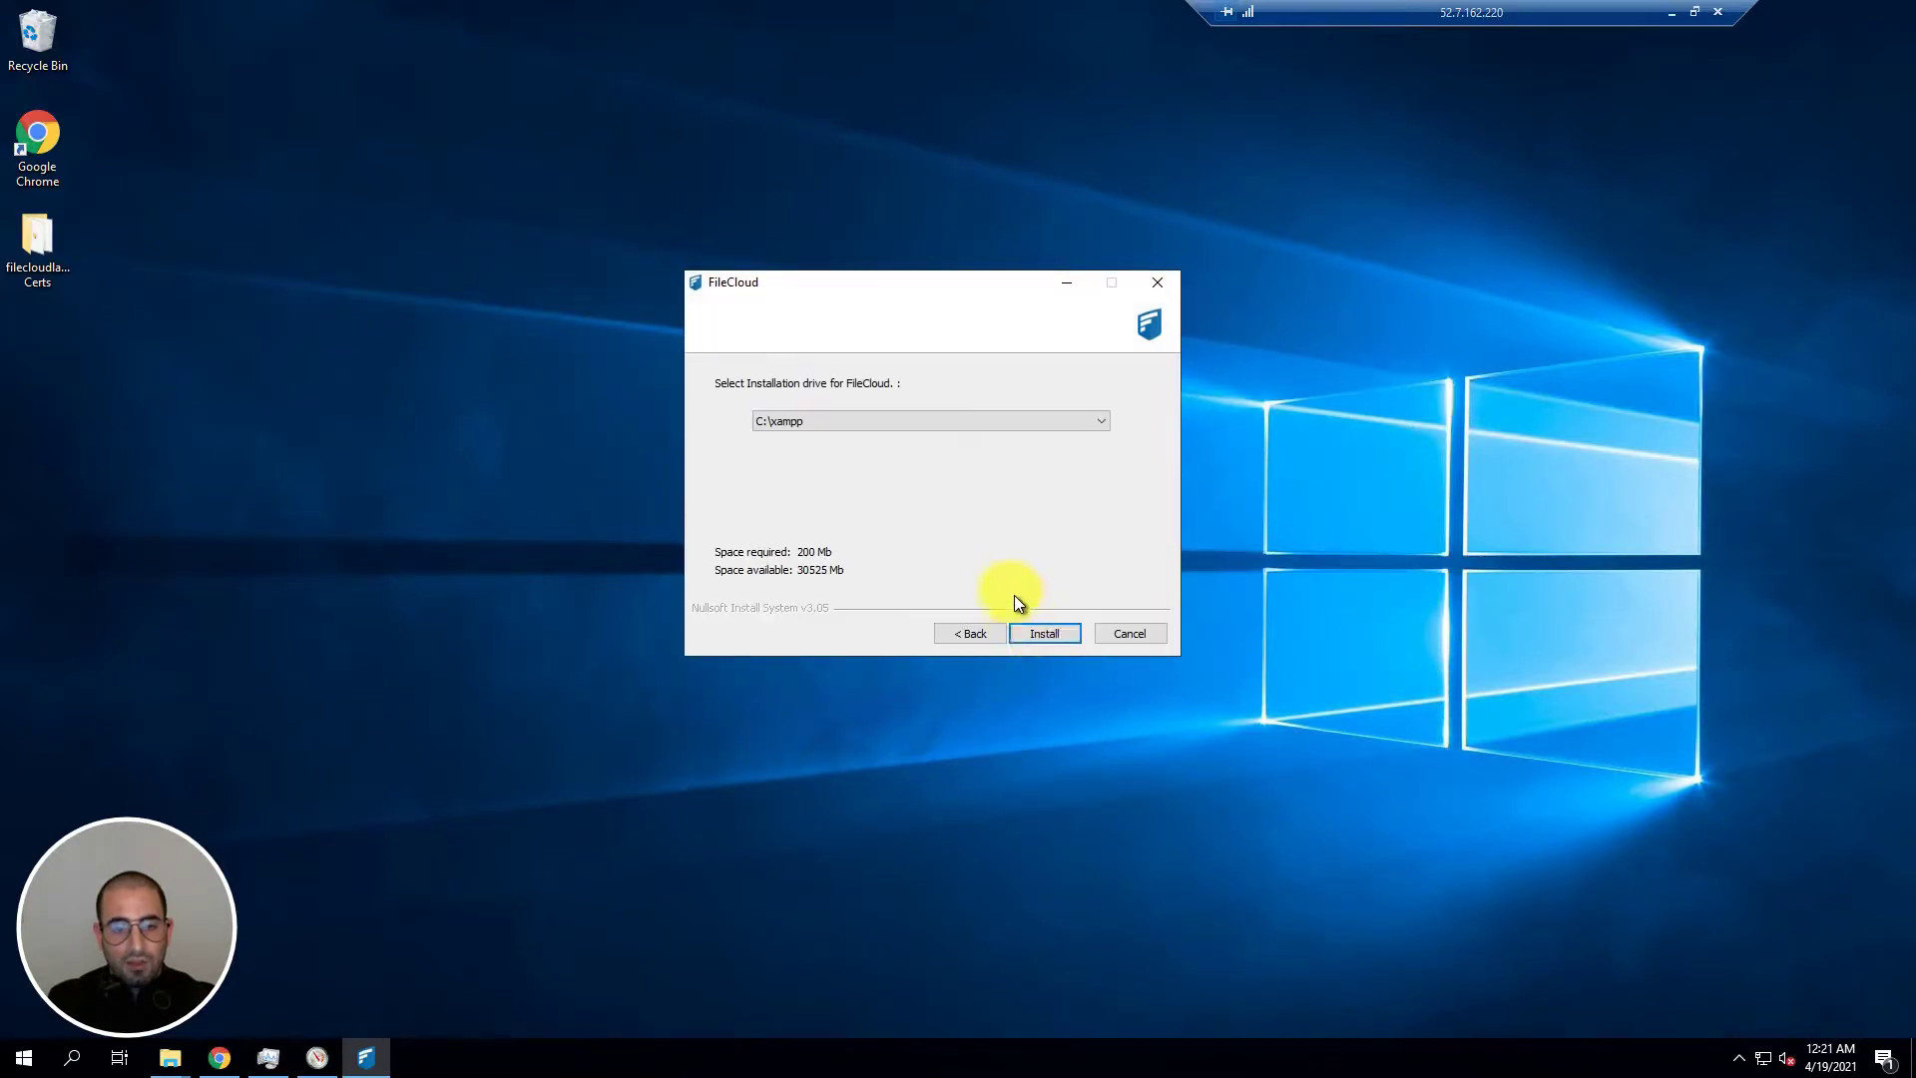
click(843, 423)
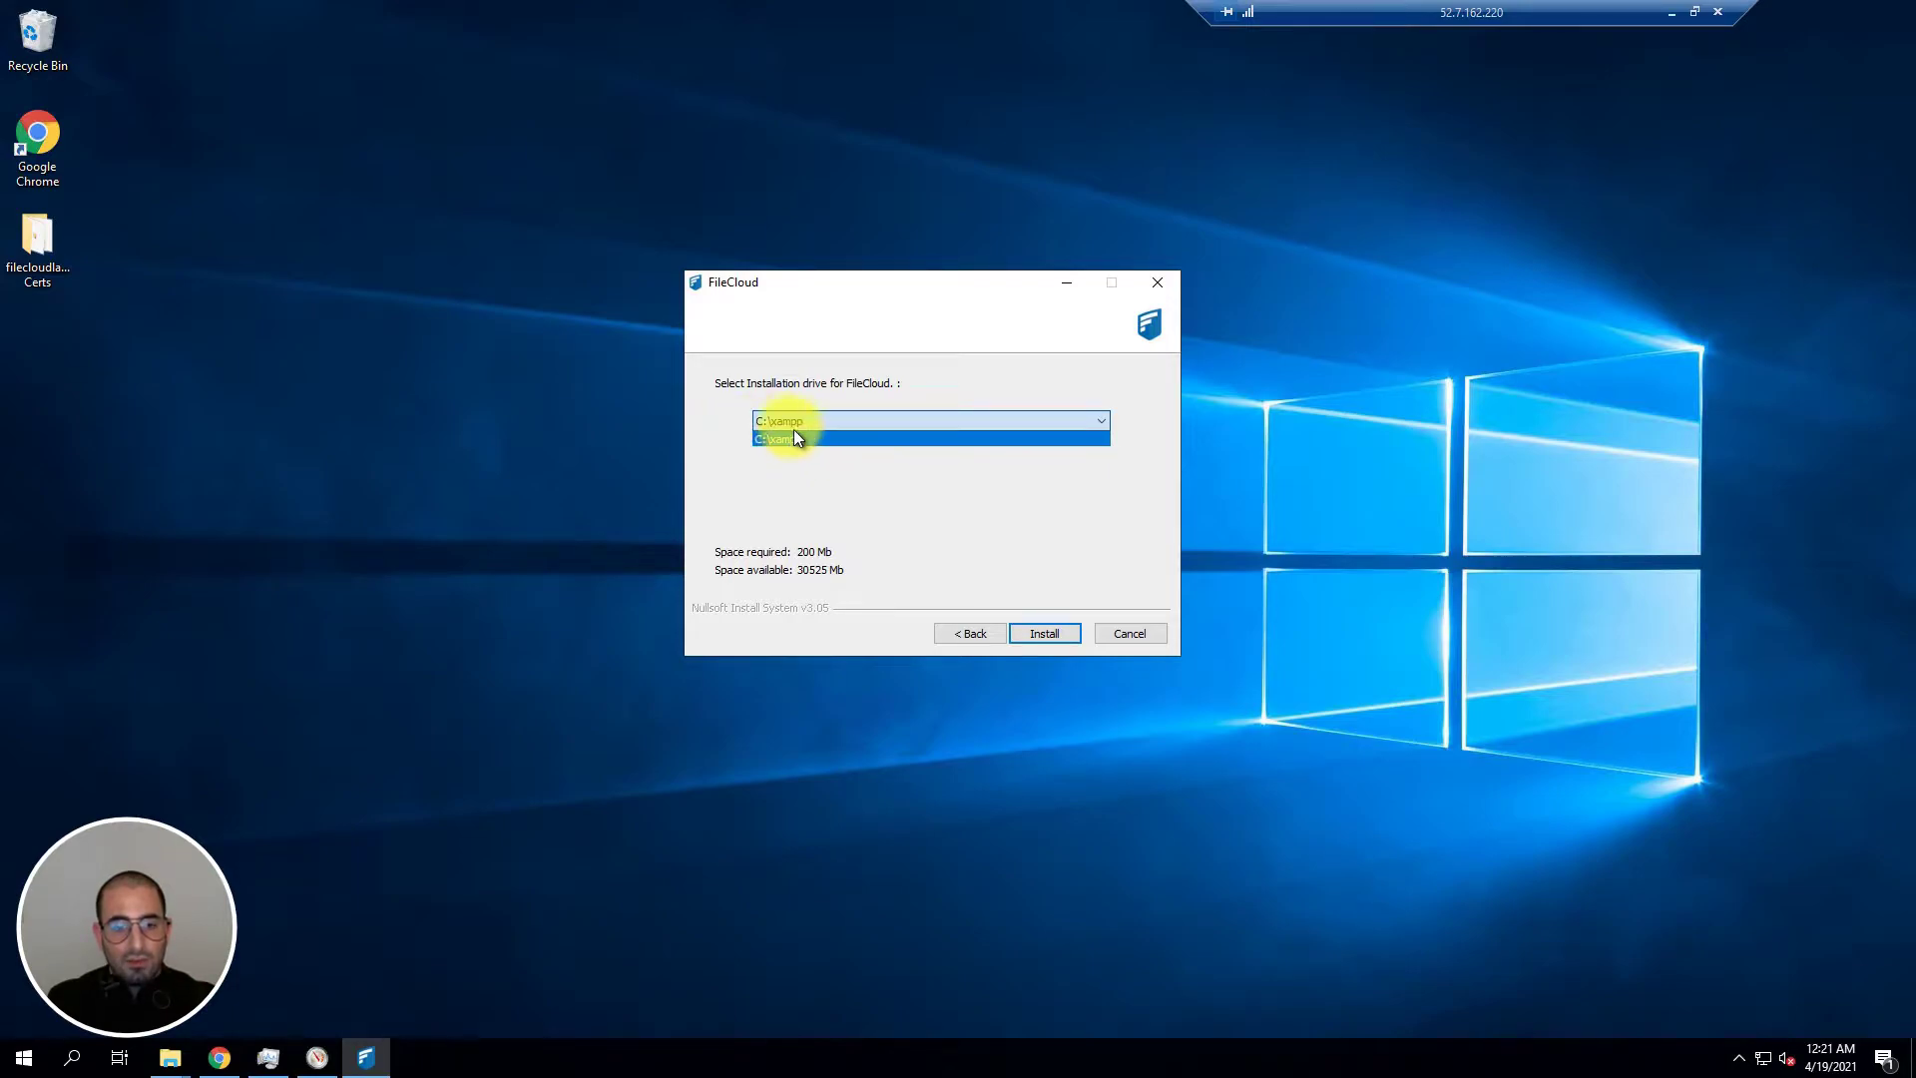
click(799, 439)
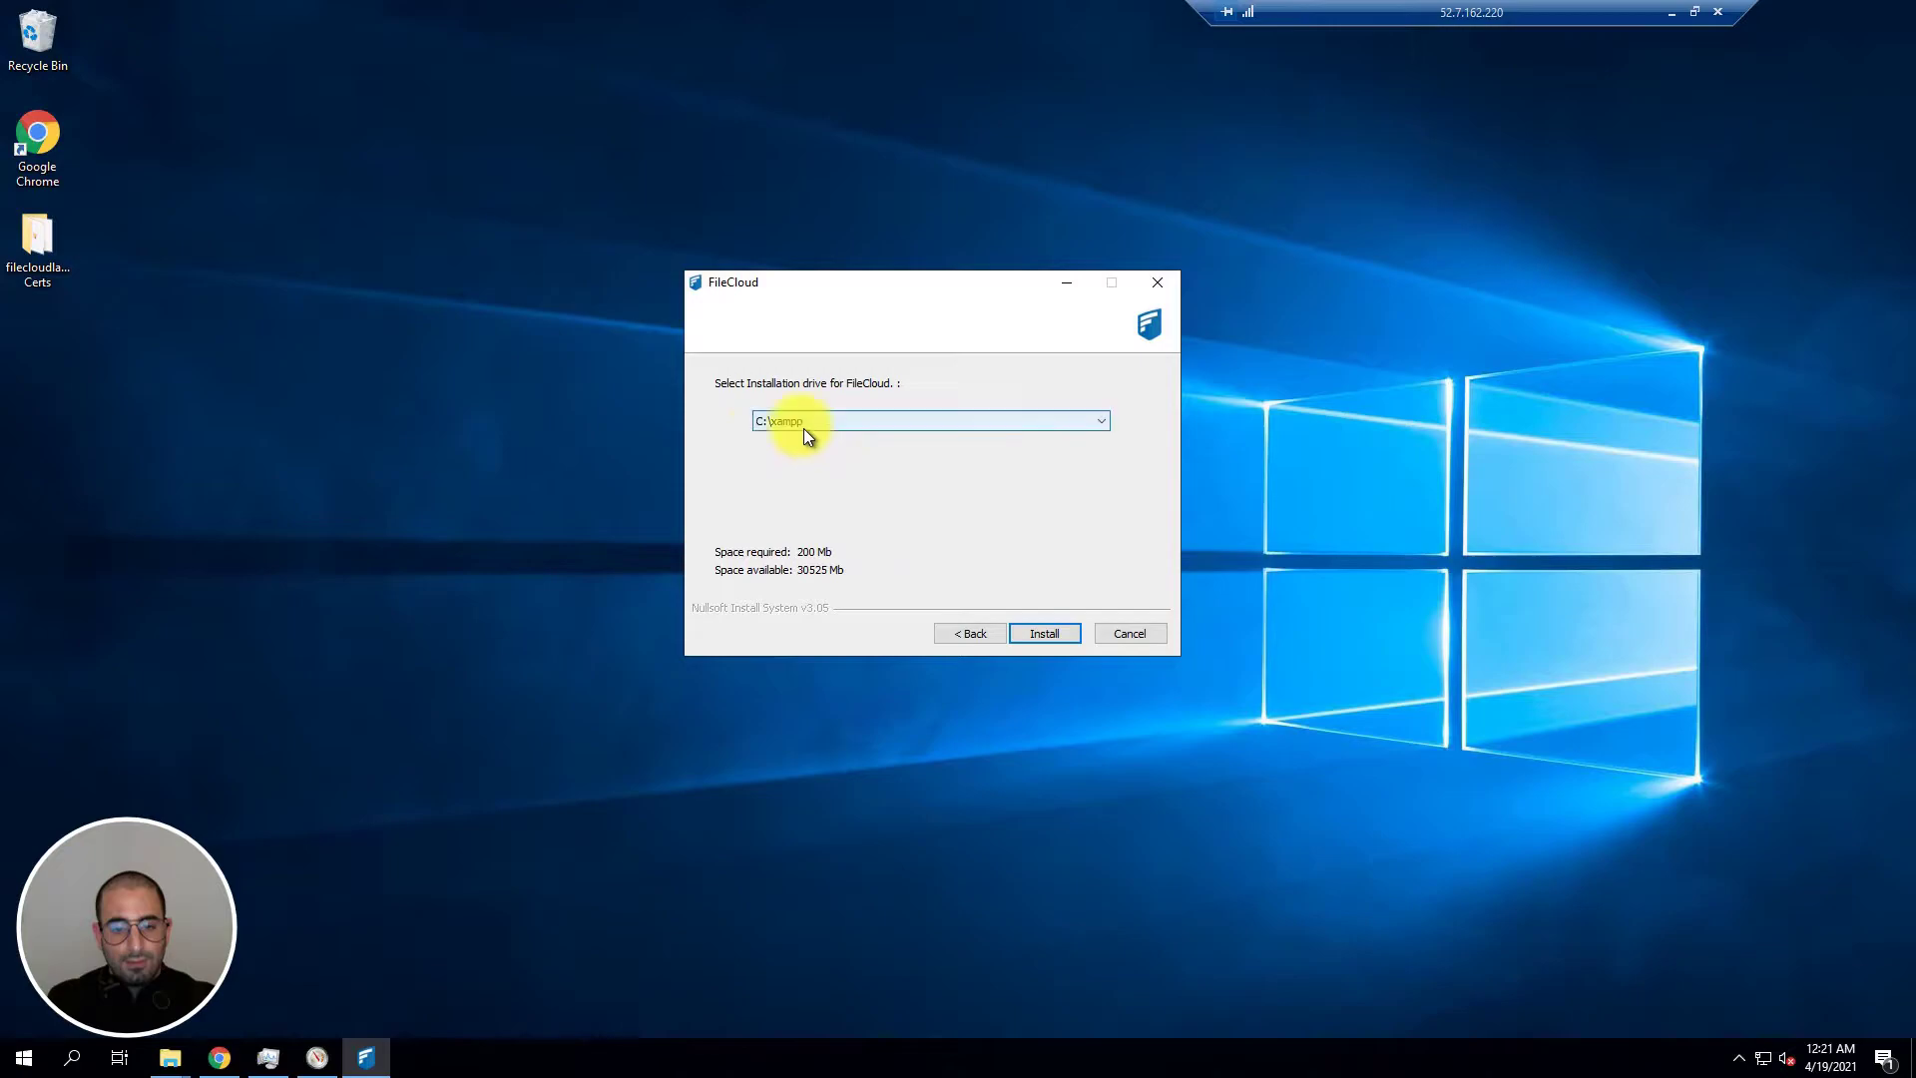
Step: Install FileCloud, accepting and installing the Visual C++ 2015 Redistributable along the way
click(1052, 632)
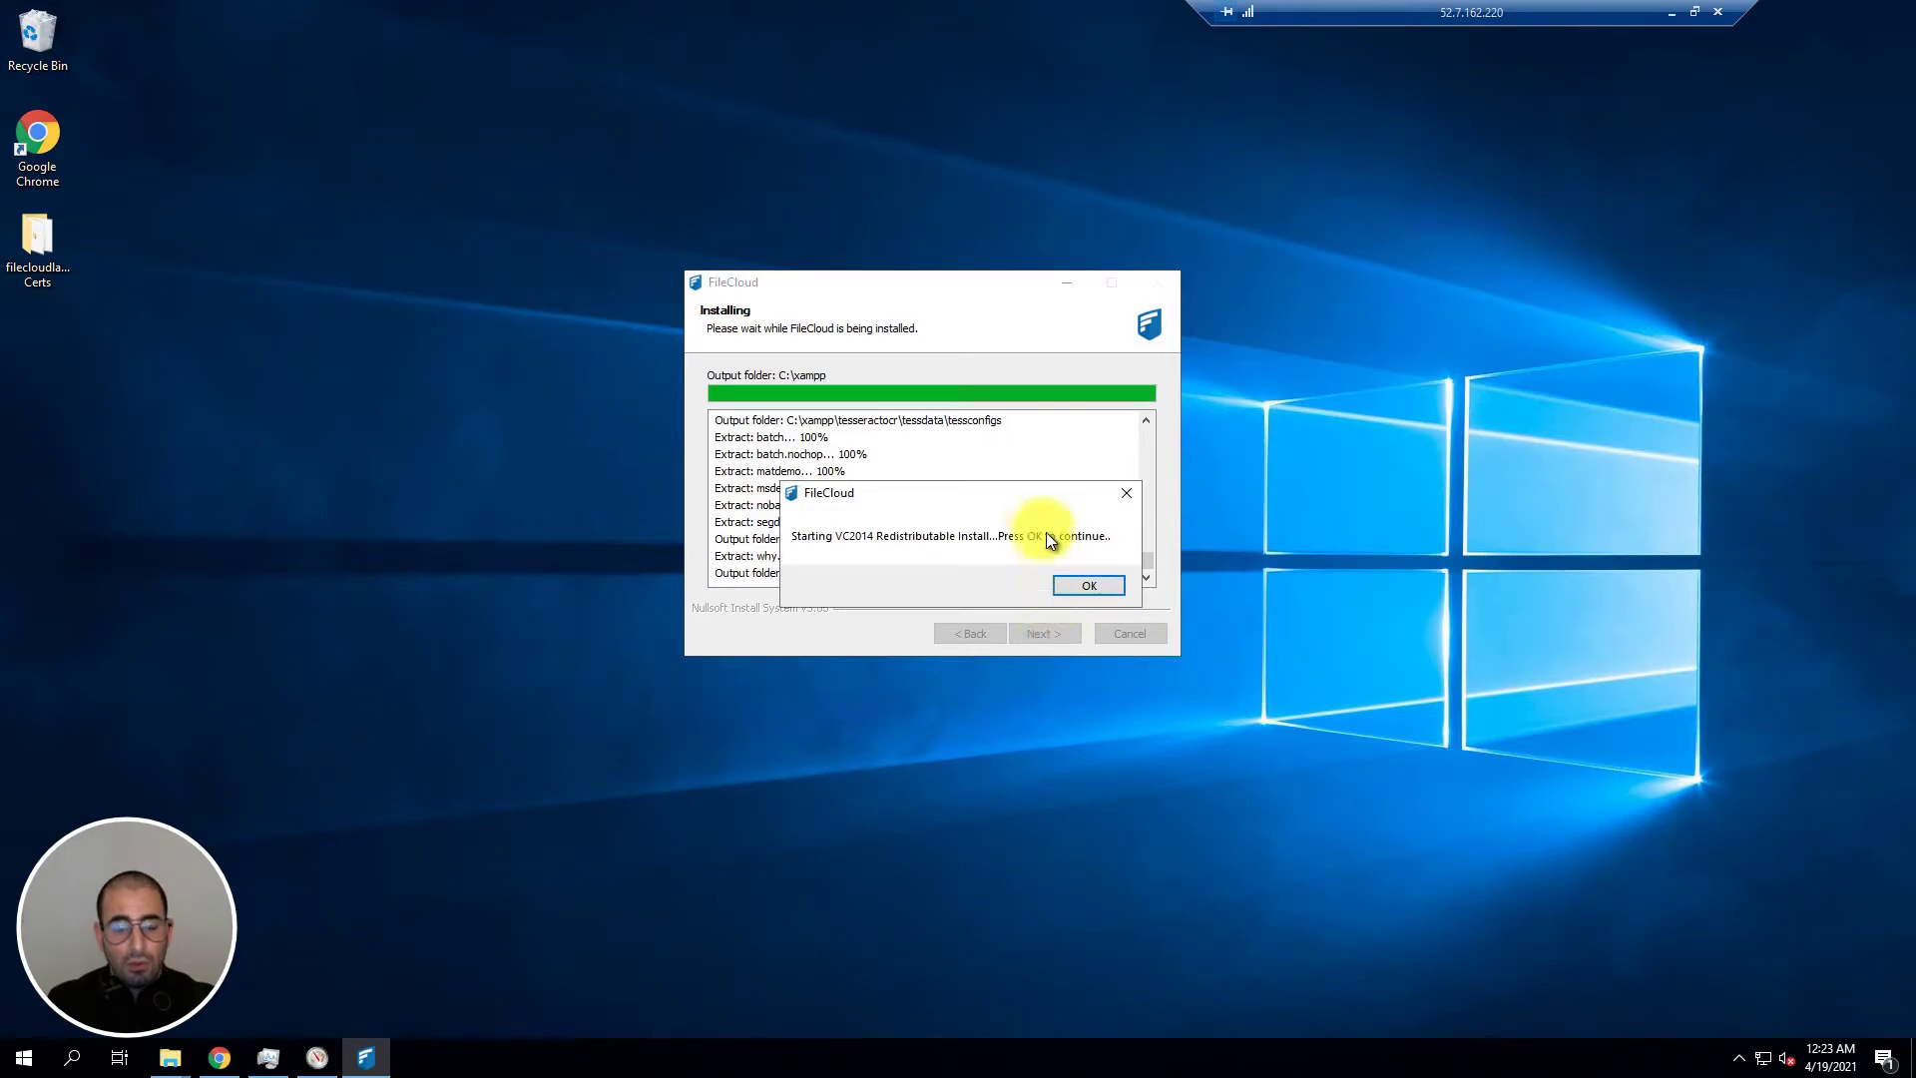
drag(1015, 500, 992, 457)
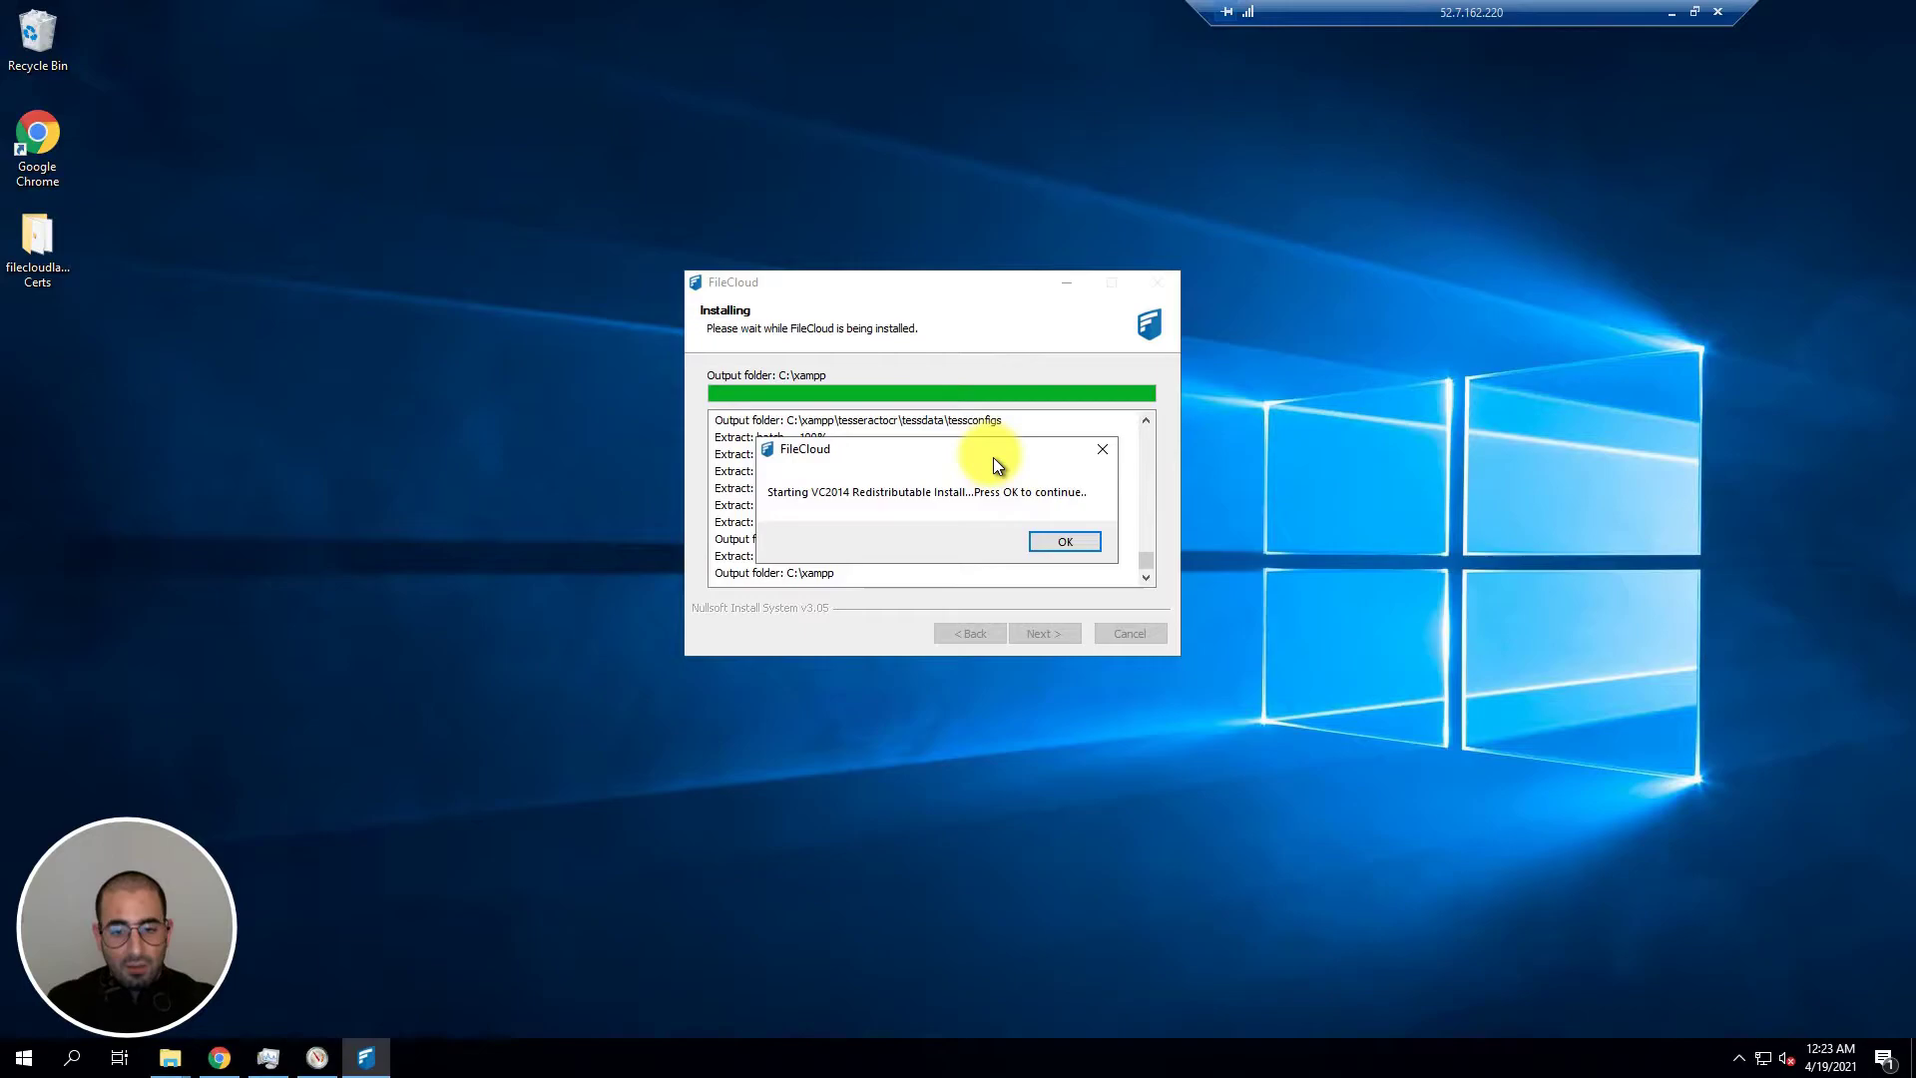
click(1061, 542)
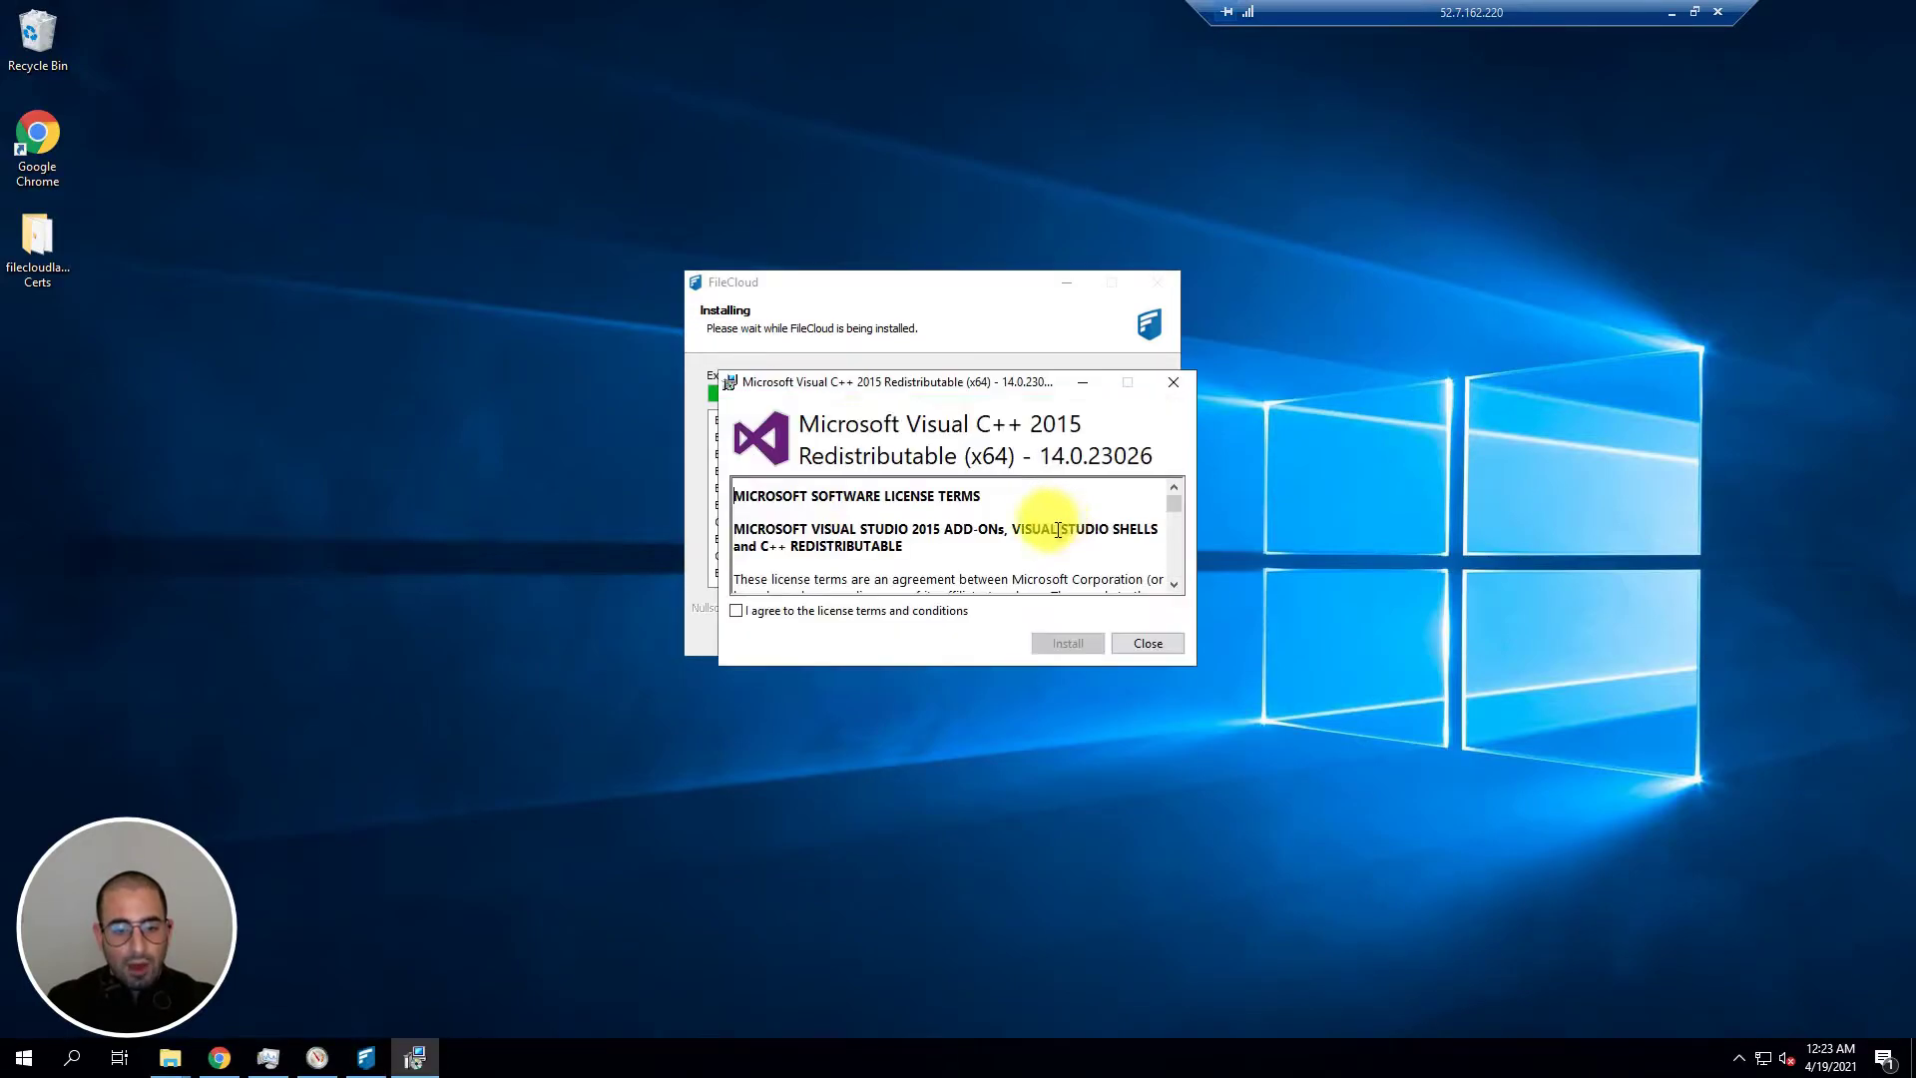
click(736, 611)
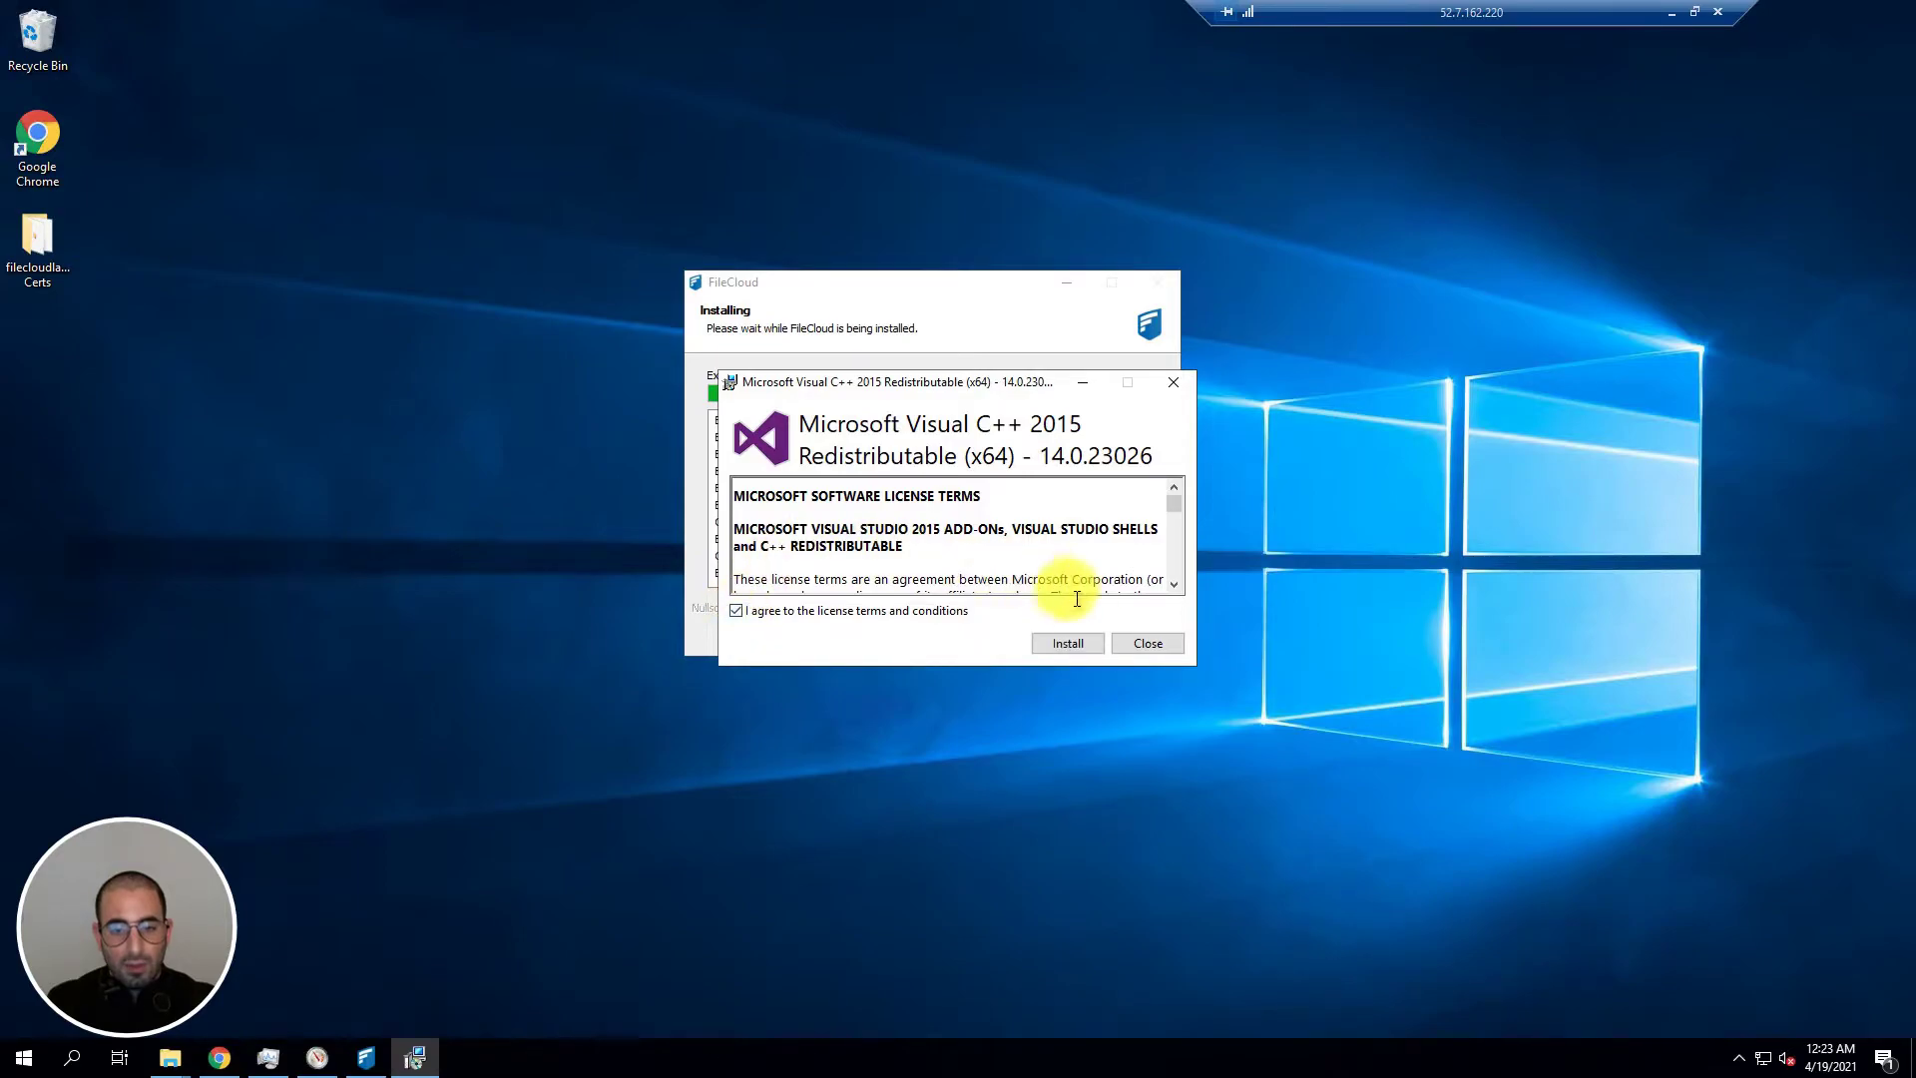
click(1076, 642)
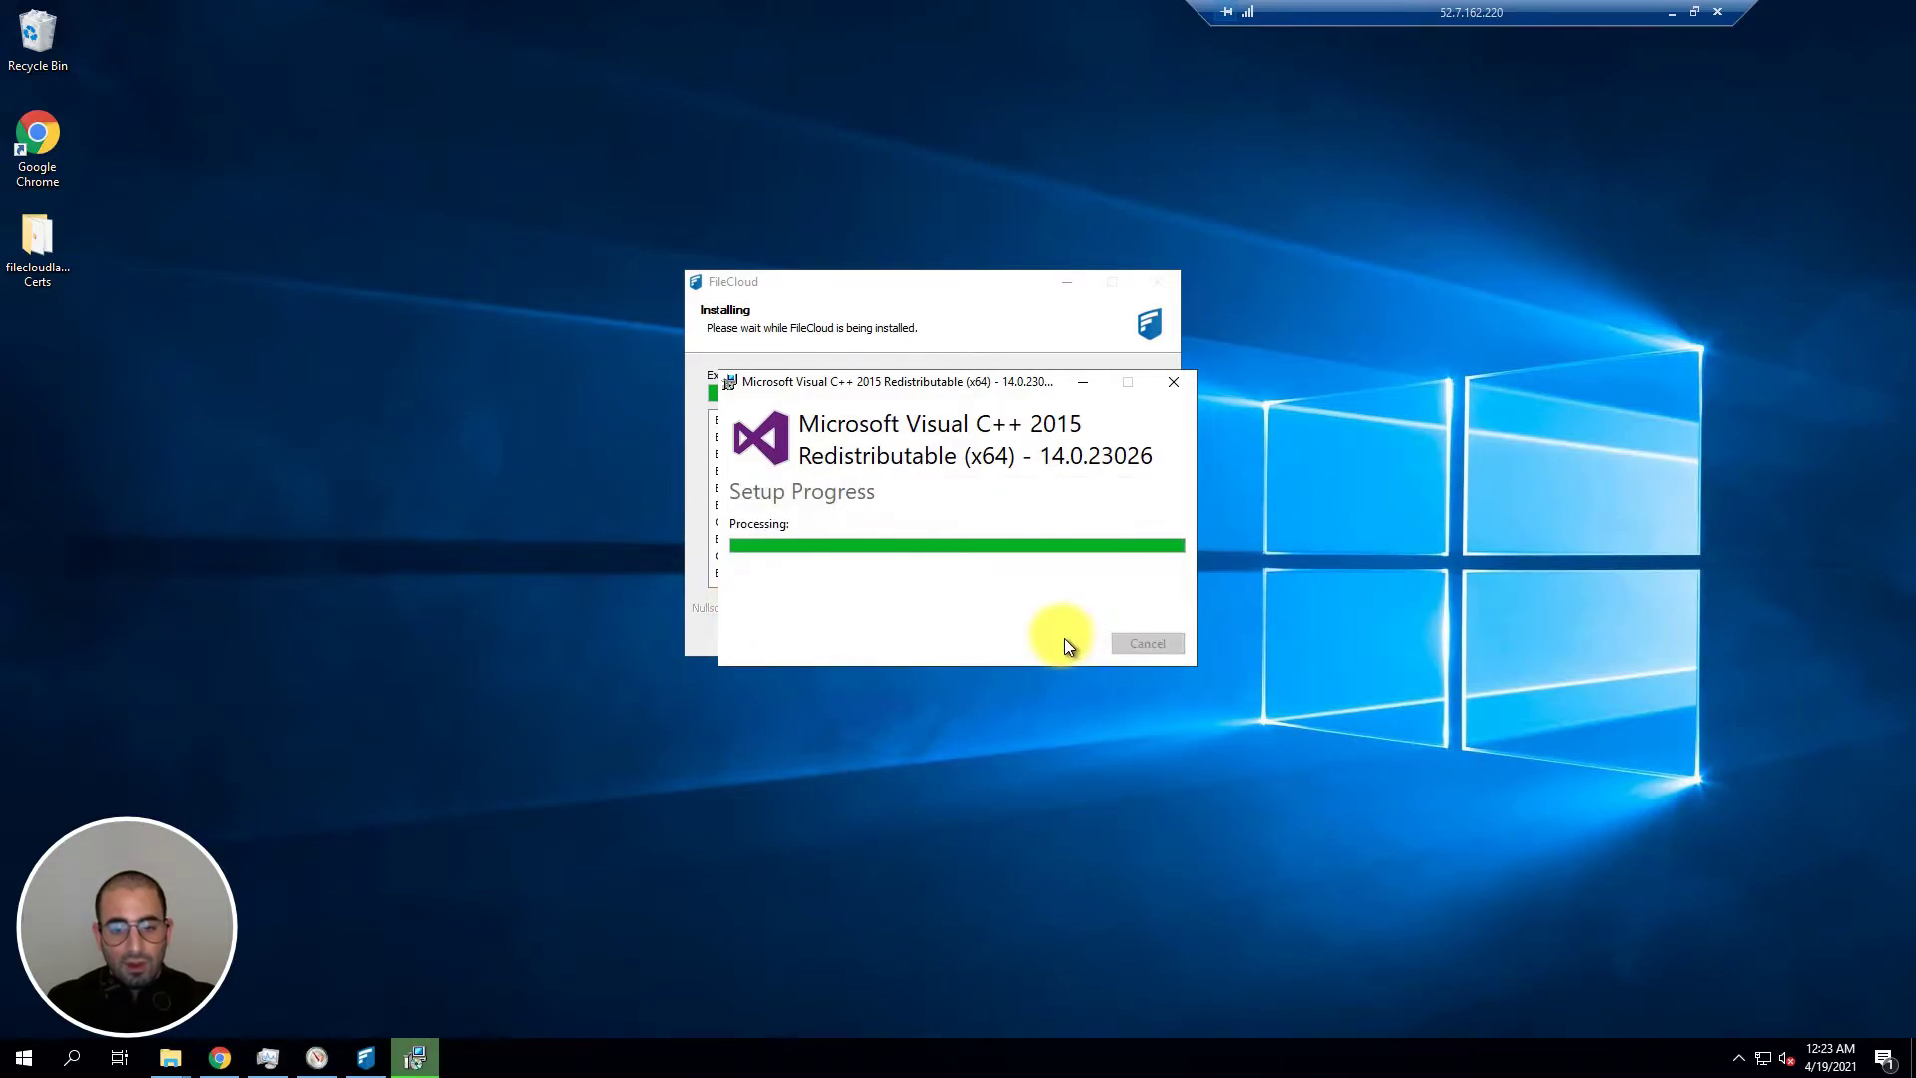
click(1146, 643)
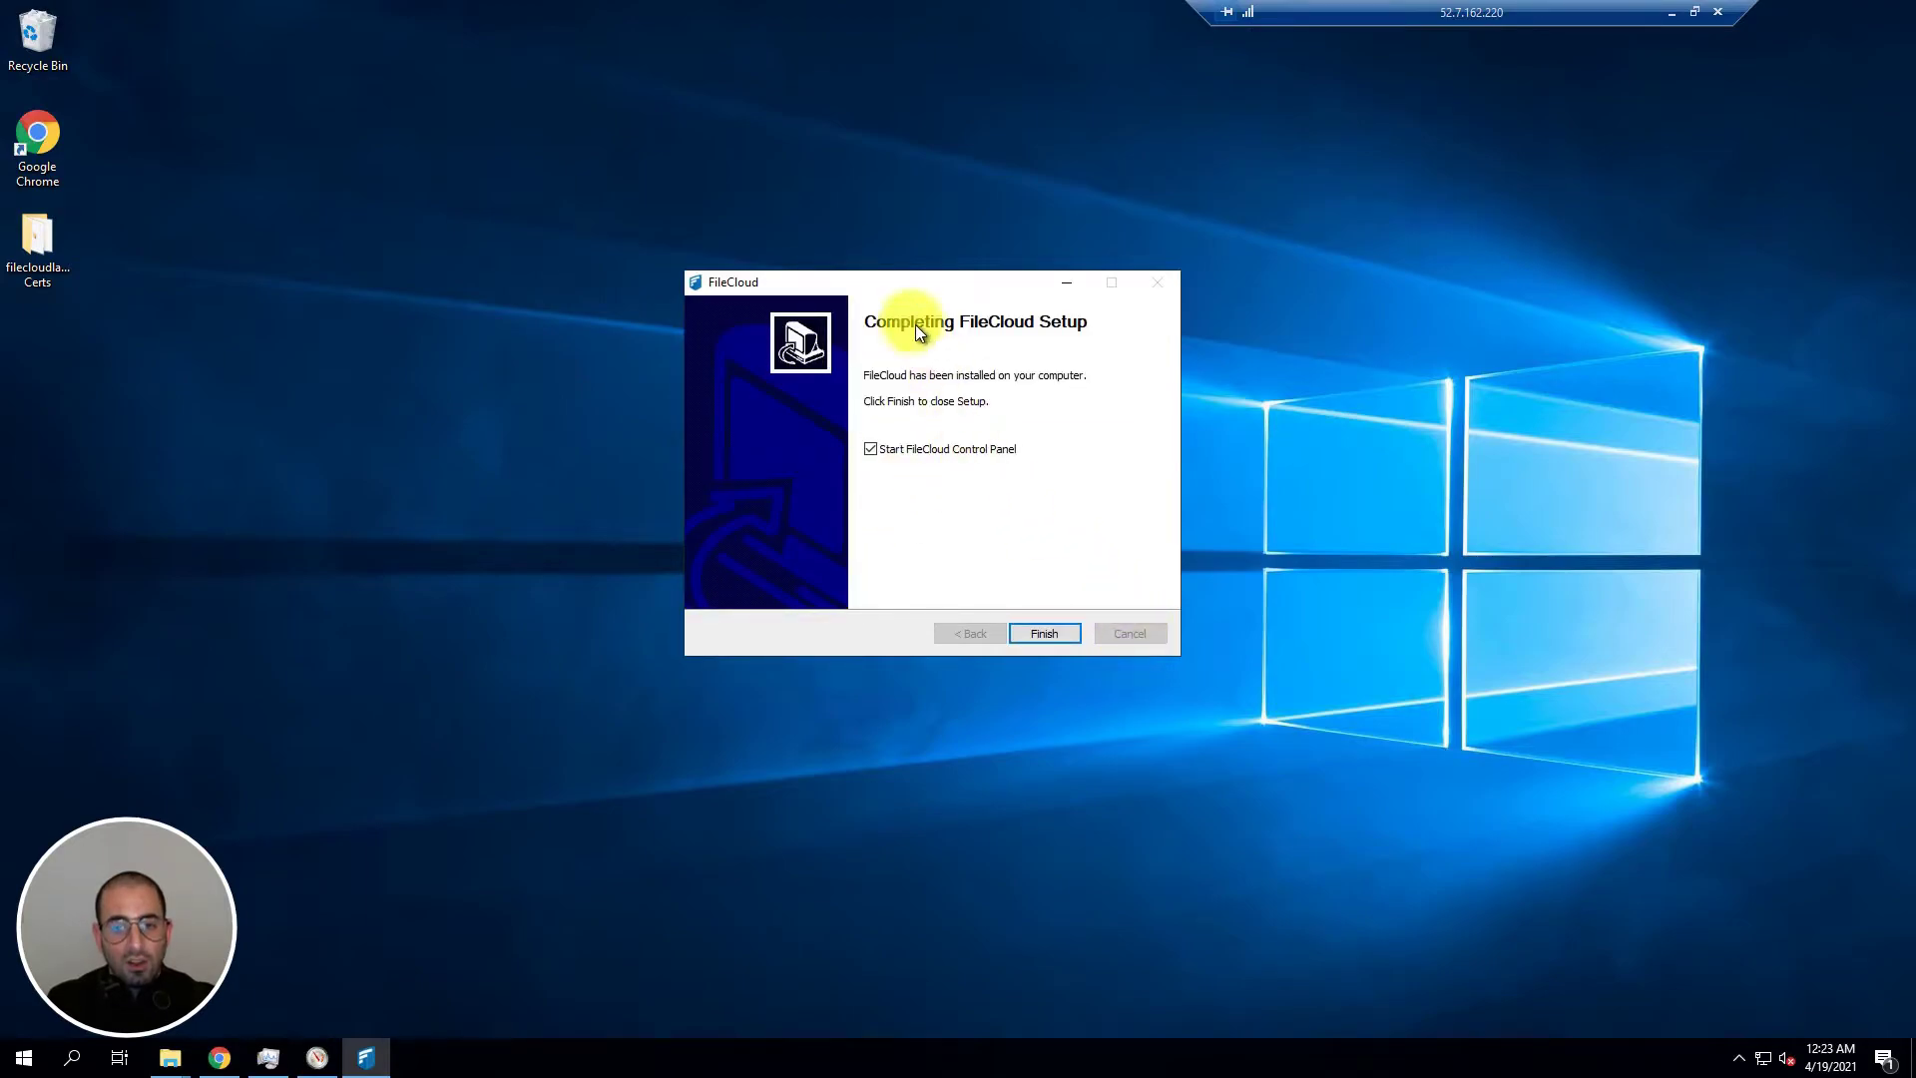
Step: Finish setup into the Control Panel and confirm the Webserver and Database services are installed
drag(881, 284, 880, 306)
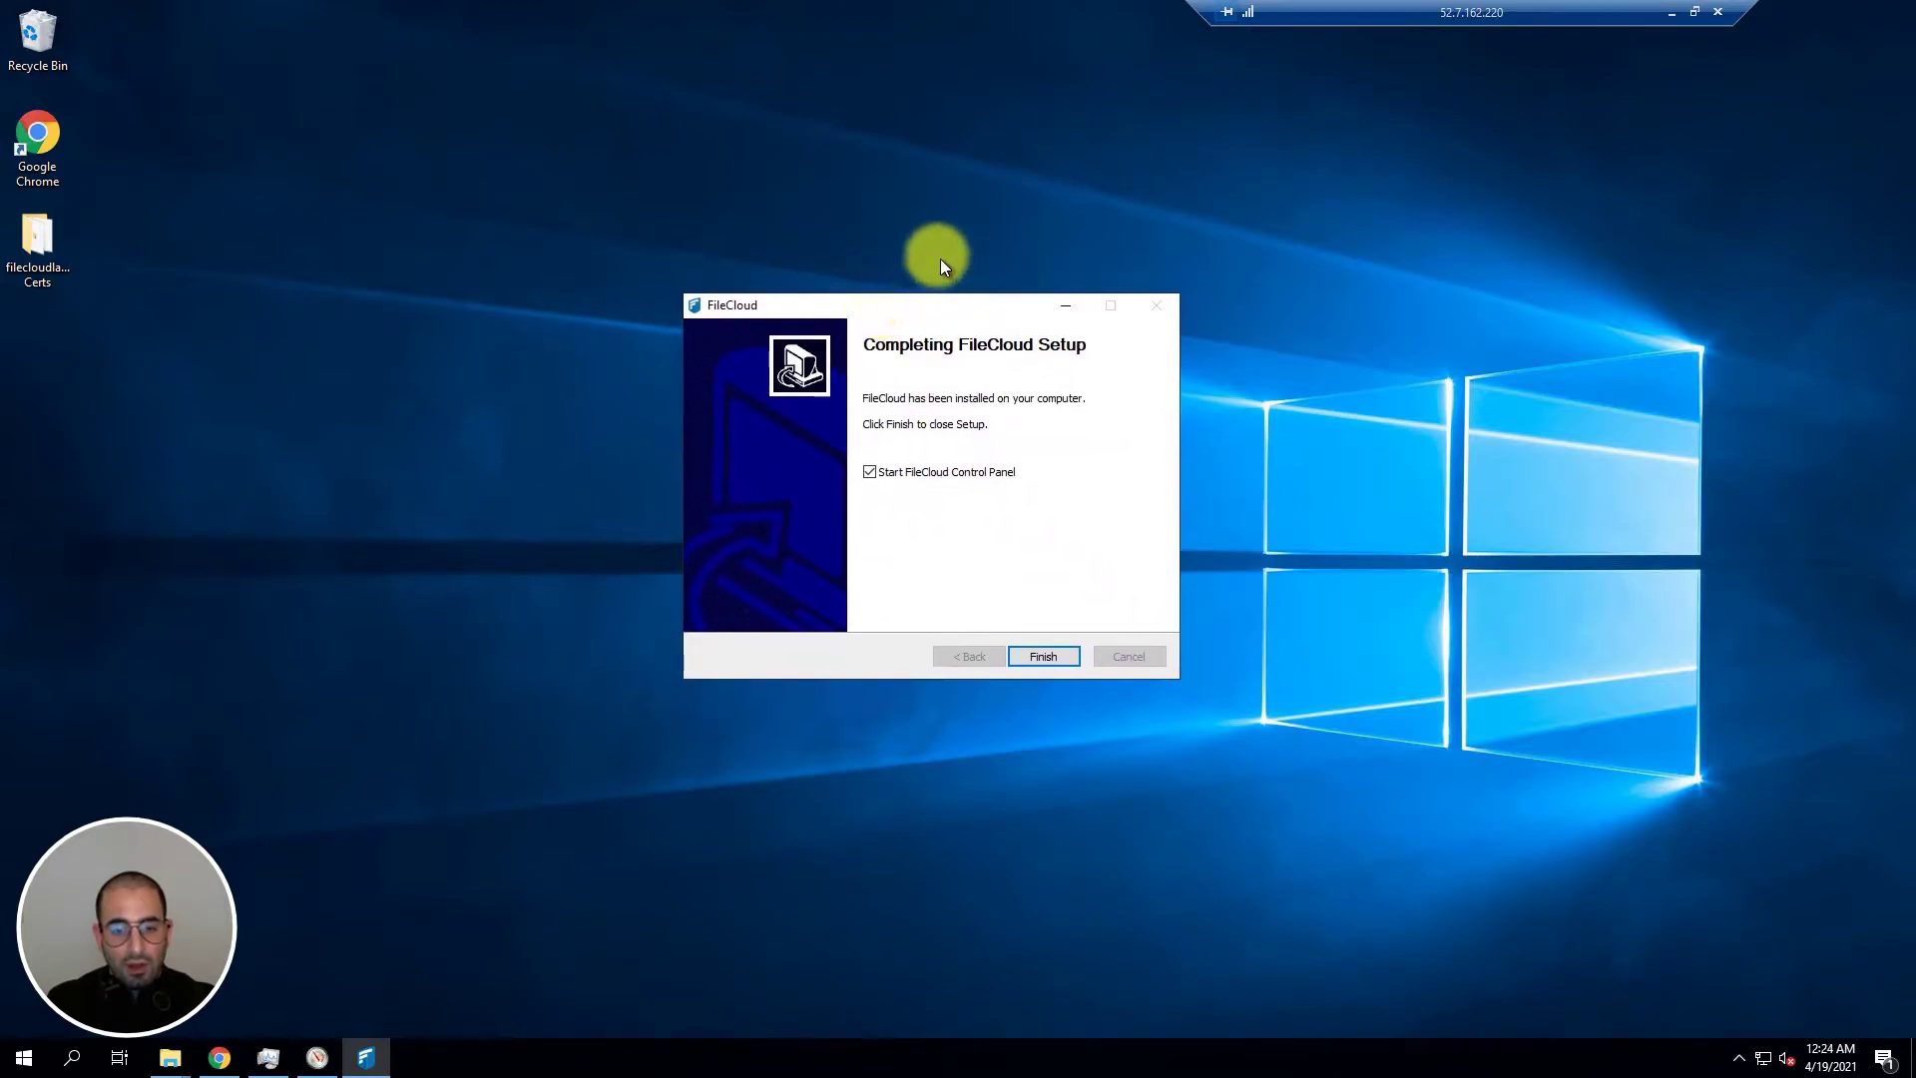
click(1043, 655)
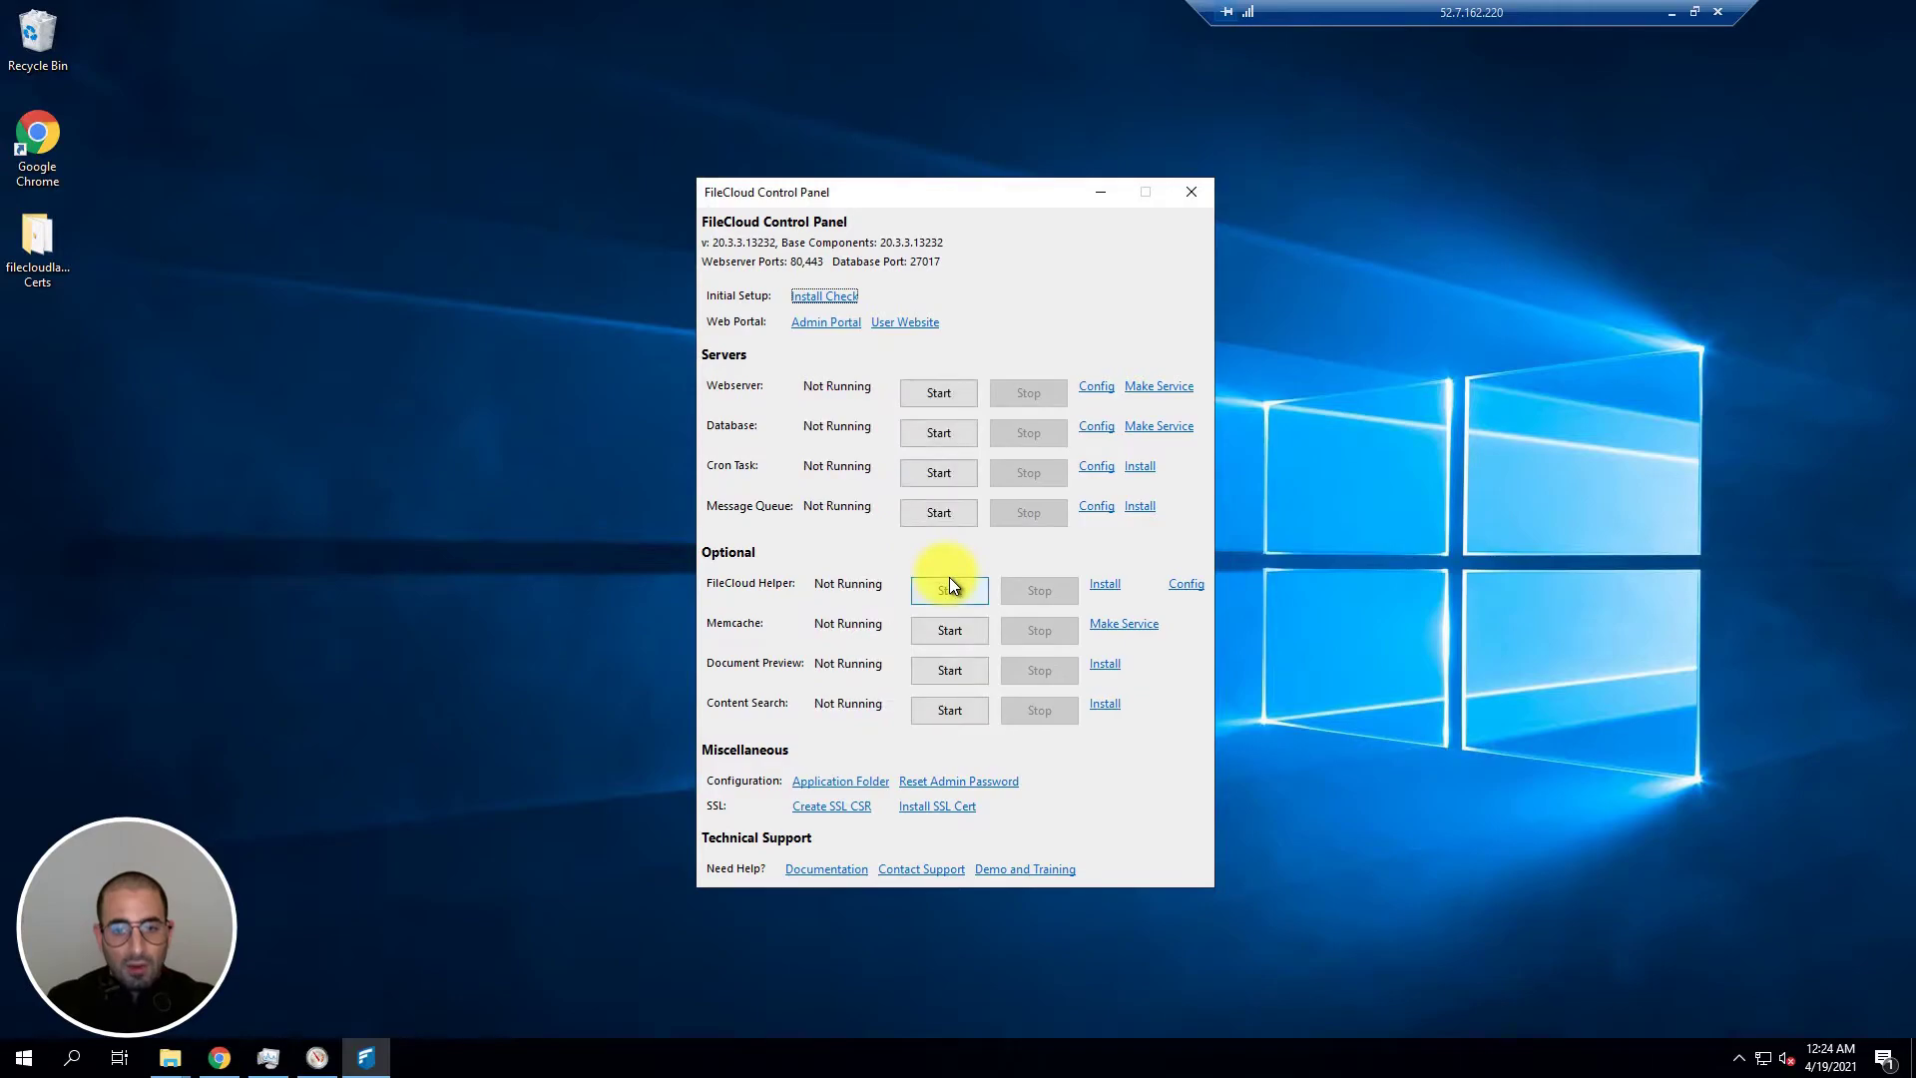
click(1157, 389)
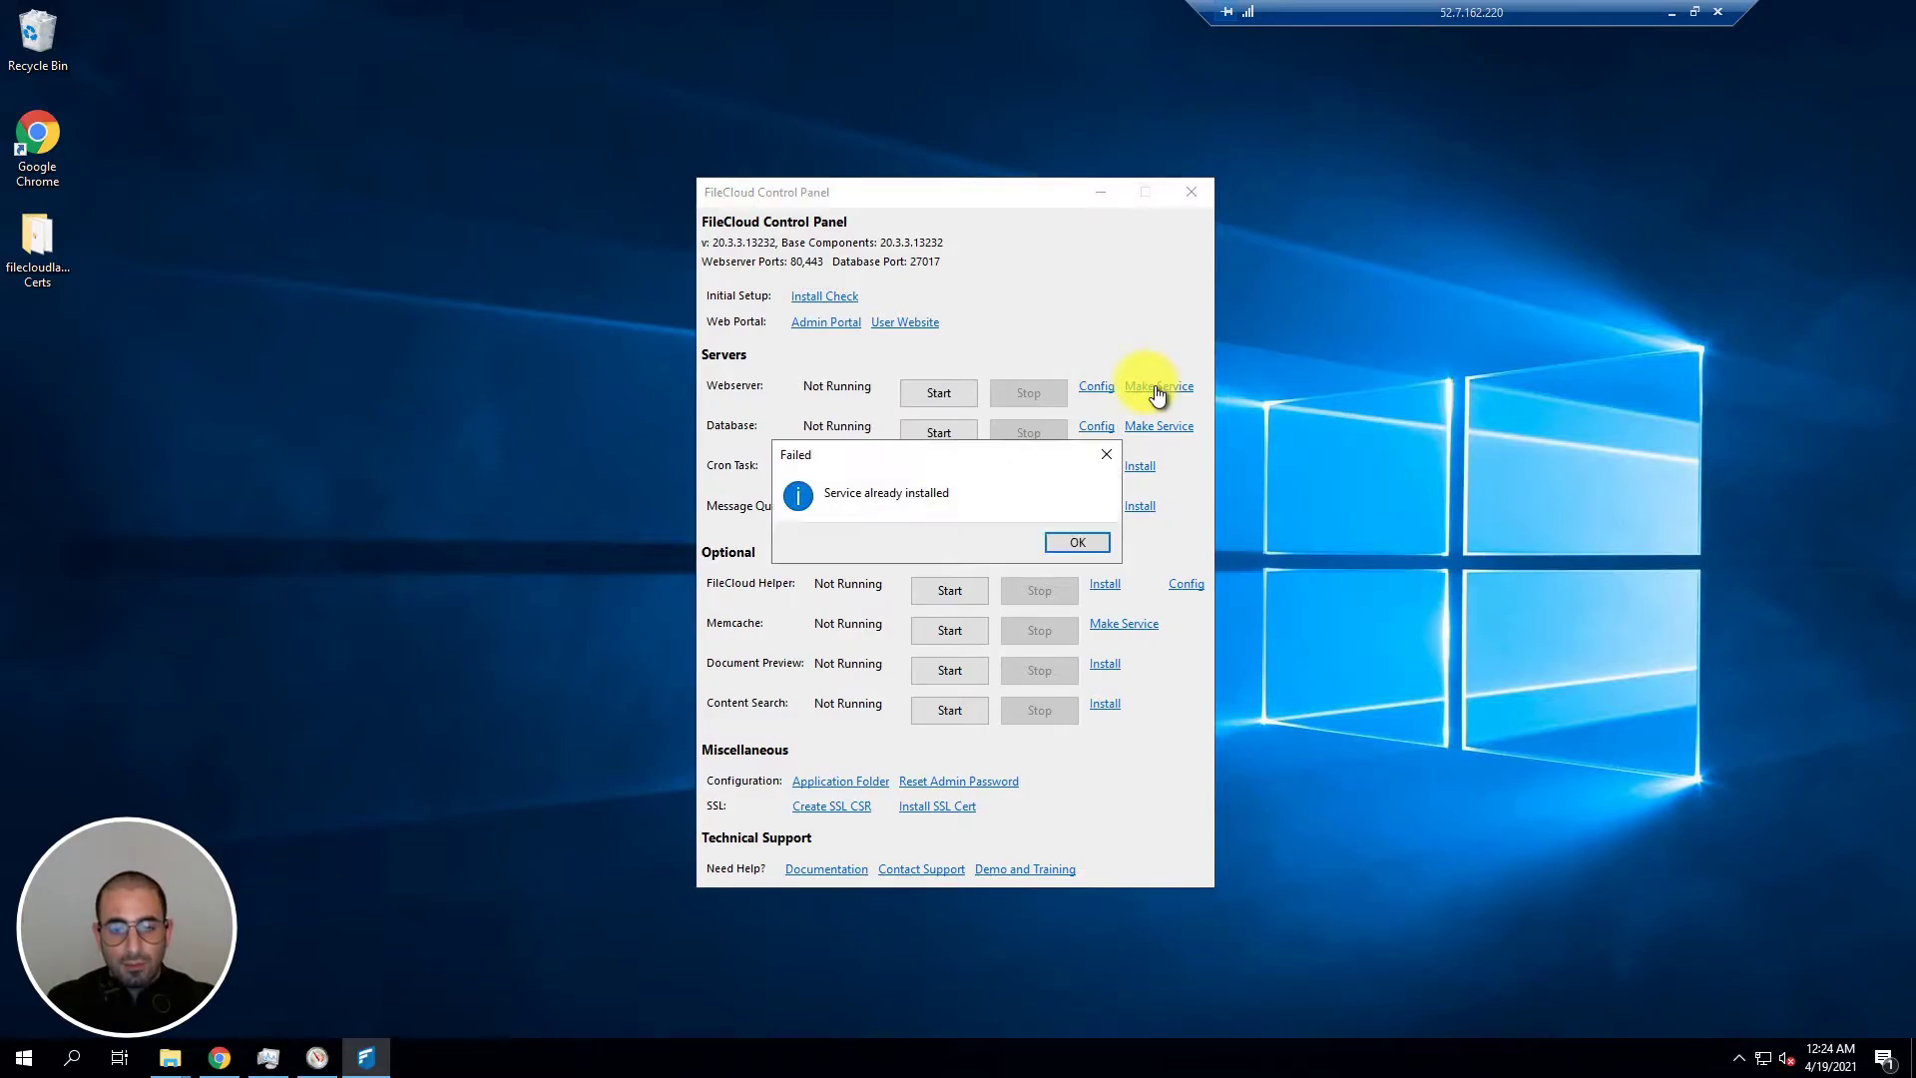
click(1077, 545)
click(1153, 436)
click(1082, 541)
Step: Confirm the Cron Task, Message Queue and FileCloud Helper services are already installed
click(1139, 466)
click(1080, 541)
click(1125, 506)
click(1080, 541)
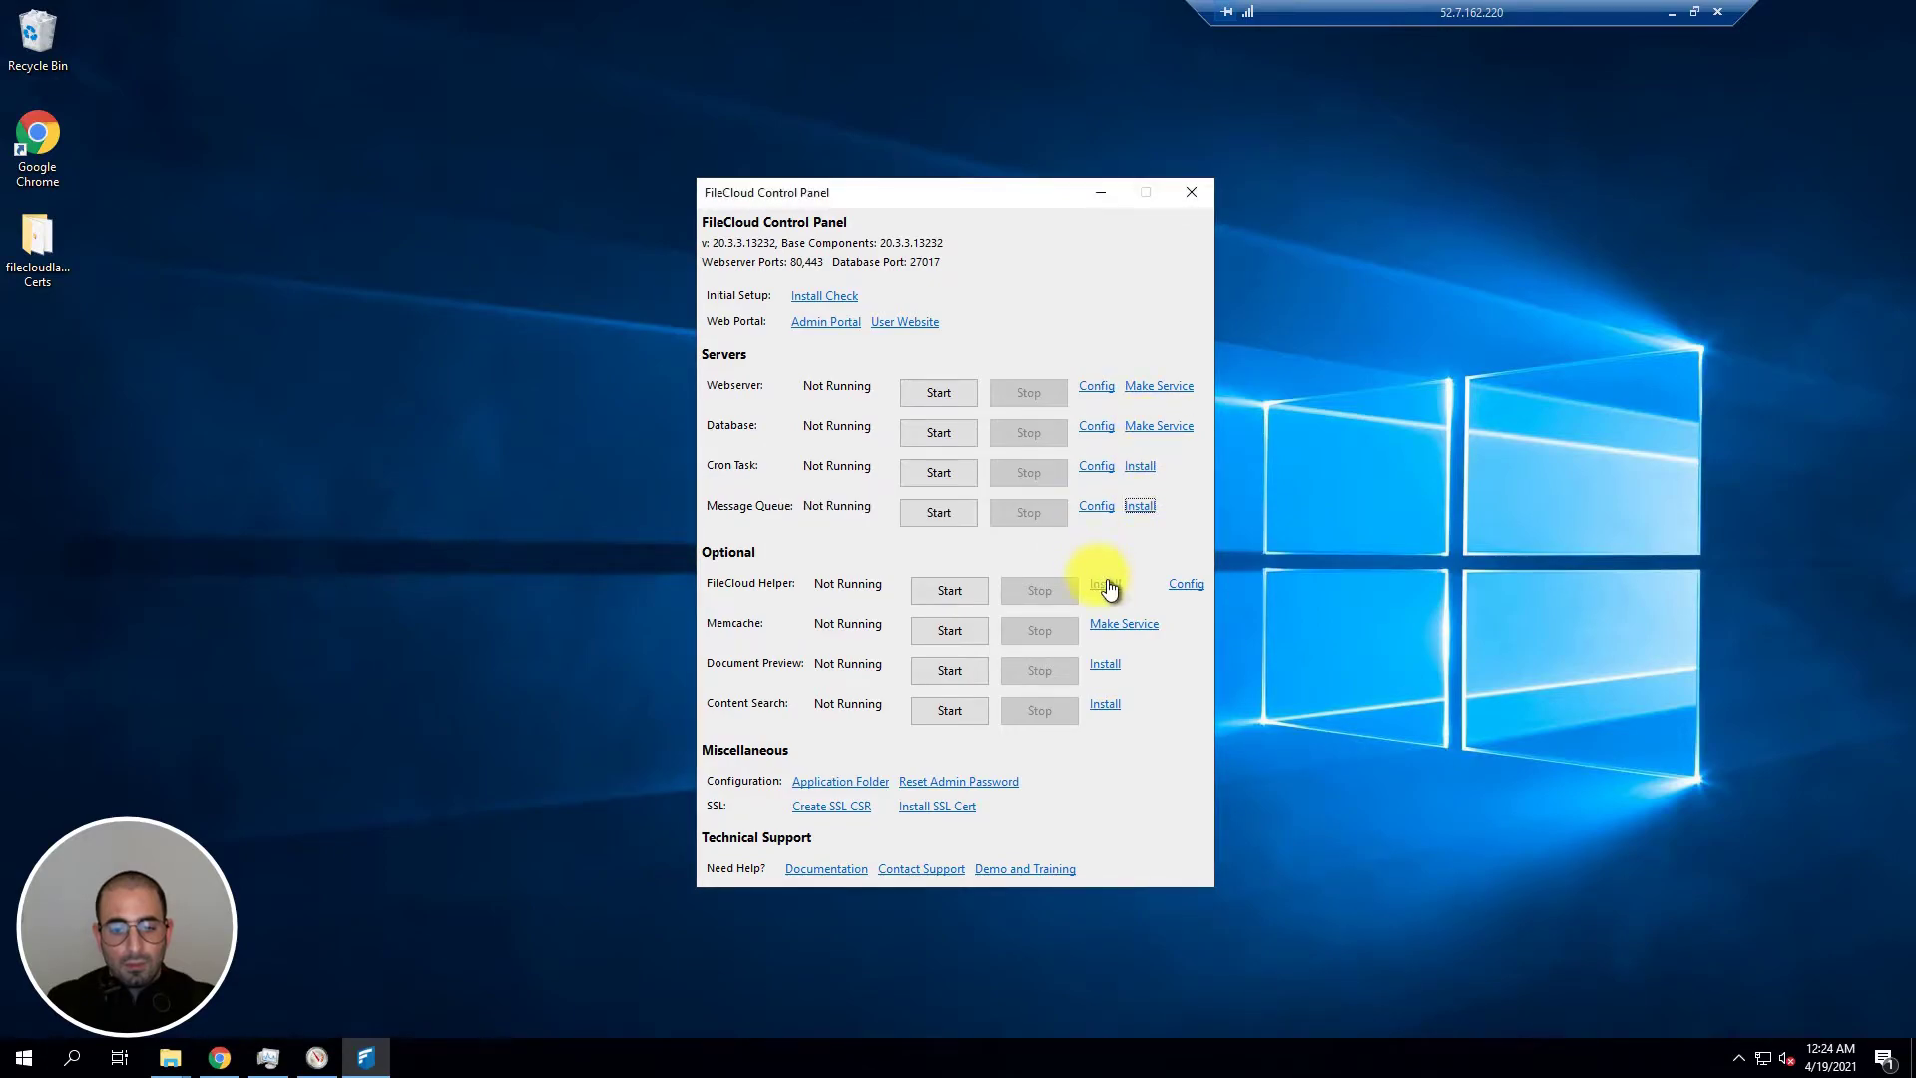
click(1102, 585)
click(1084, 546)
Step: Confirm the Memcache, Document Preview and Content Search services are already installed
click(1104, 624)
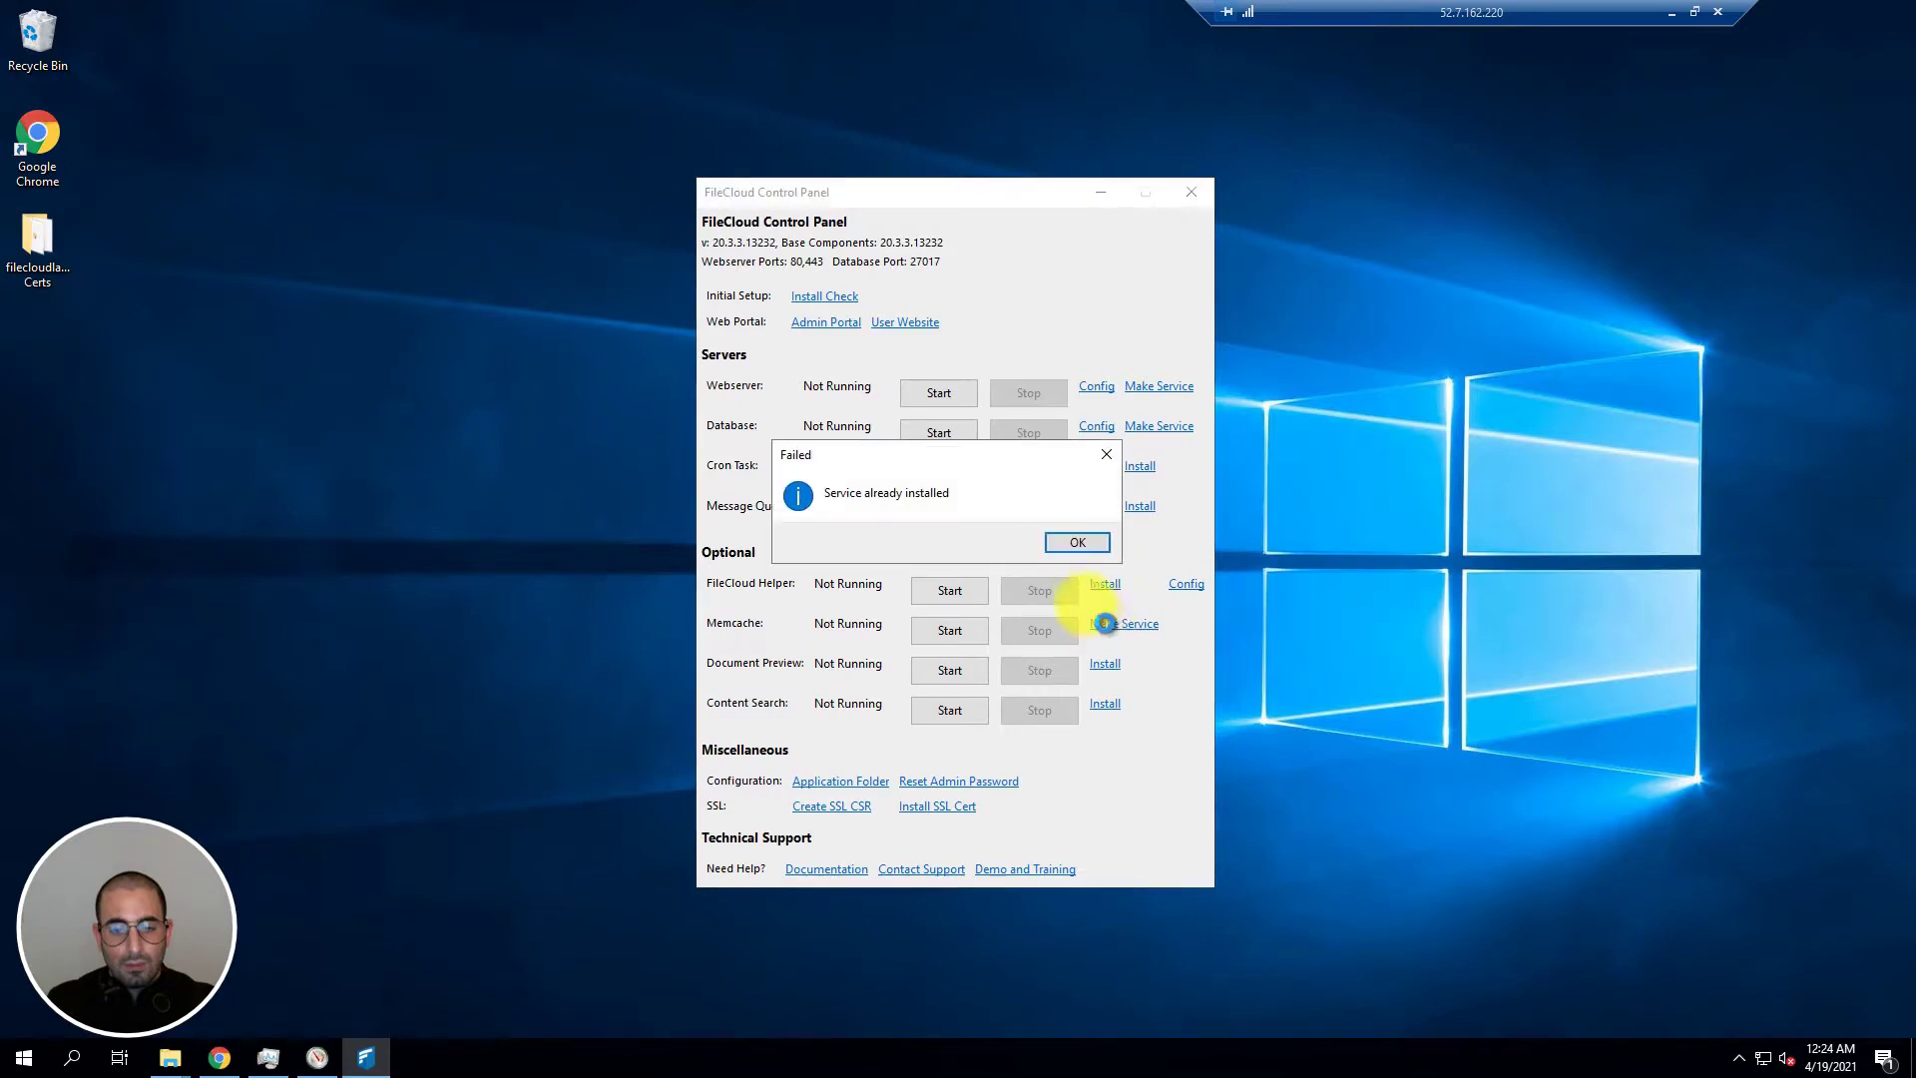
click(1079, 543)
click(1103, 662)
click(1079, 543)
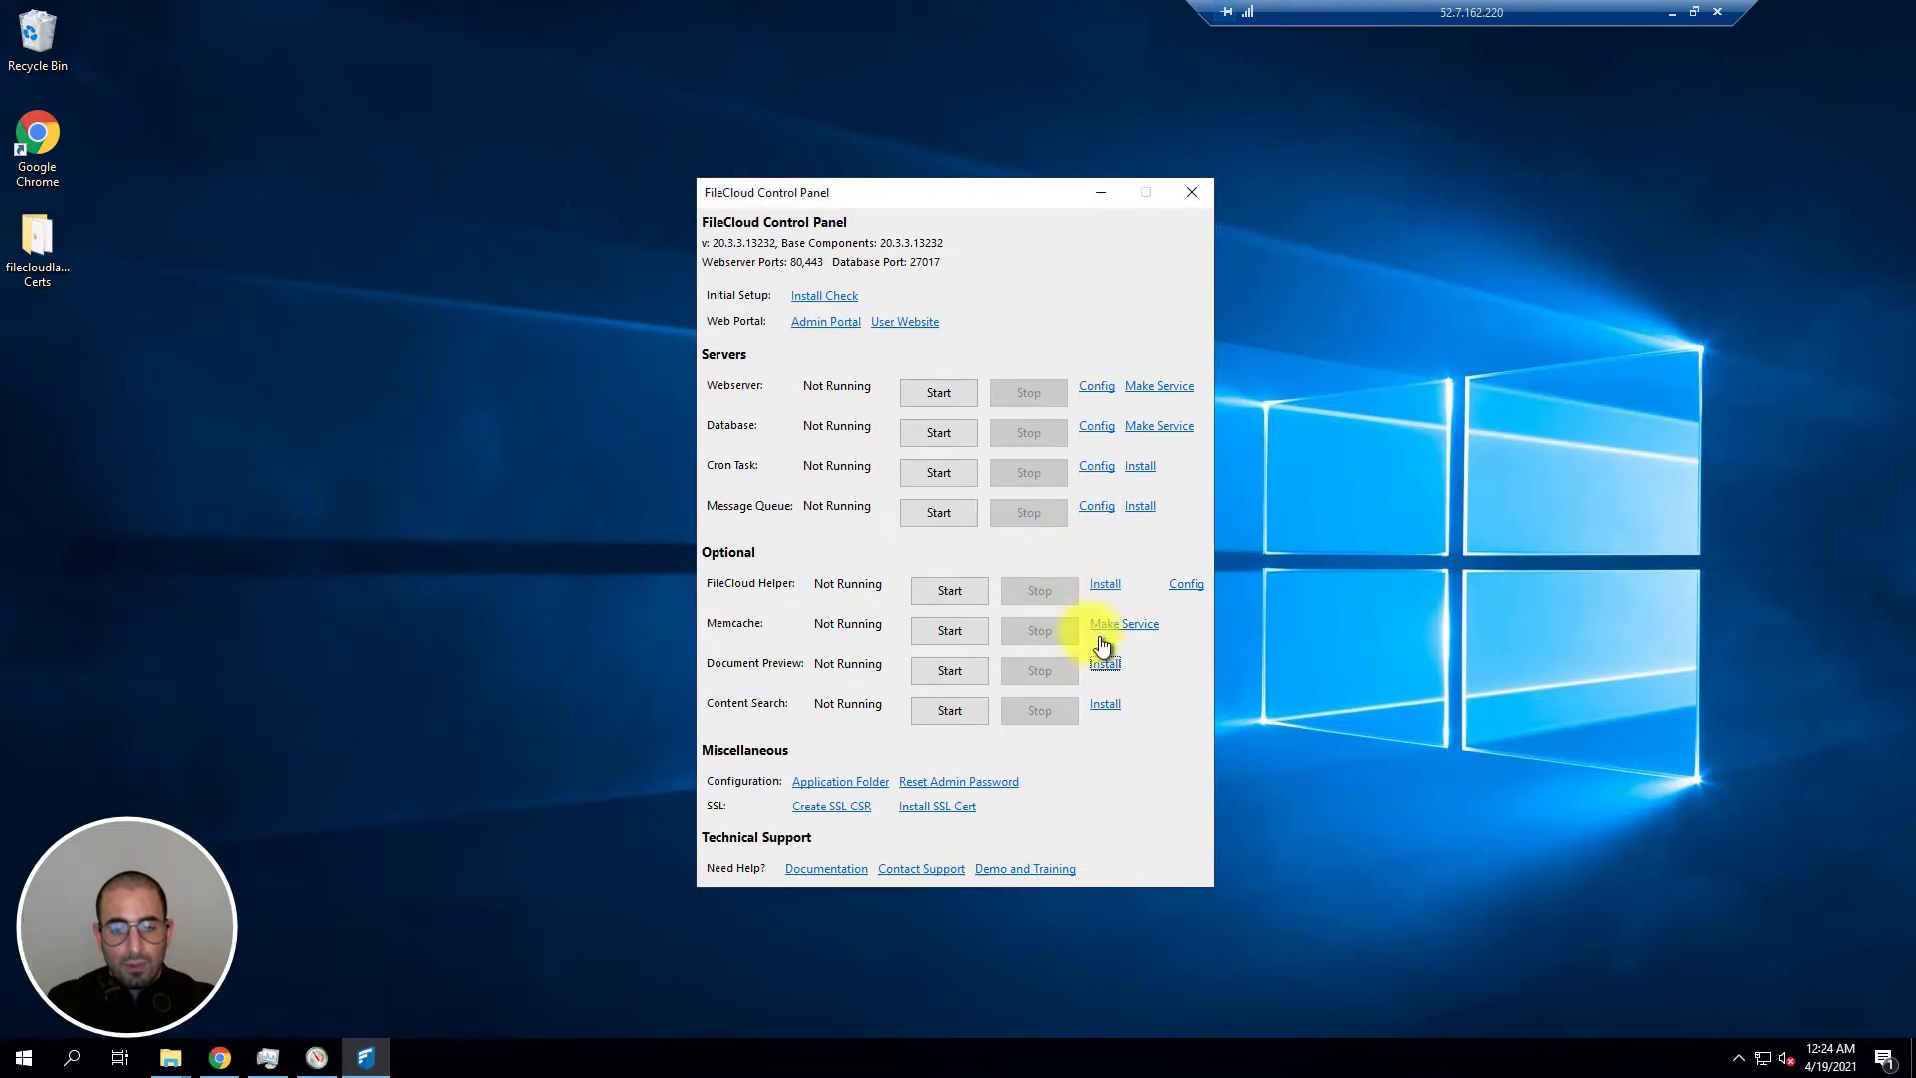
click(1104, 704)
Step: Start the Database, Webserver, Cron Task and Memcache services
click(1074, 544)
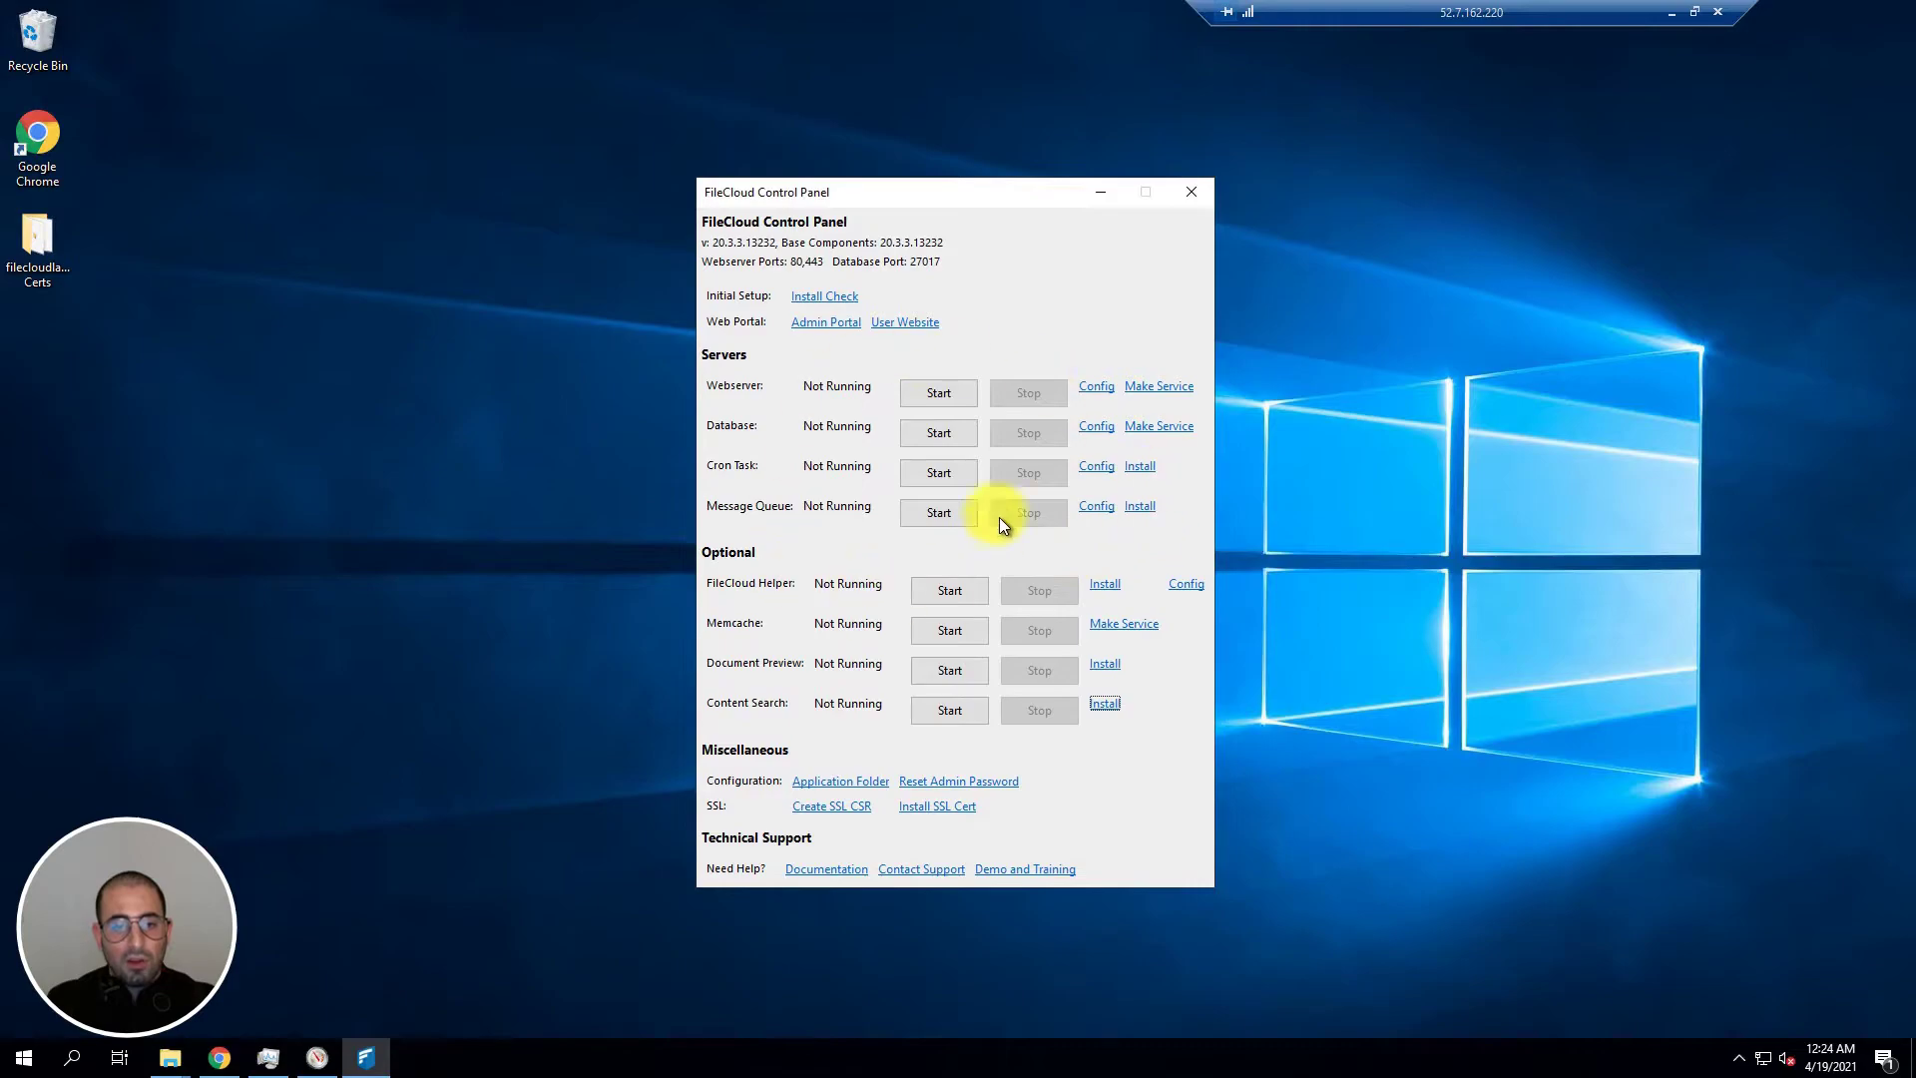
click(948, 433)
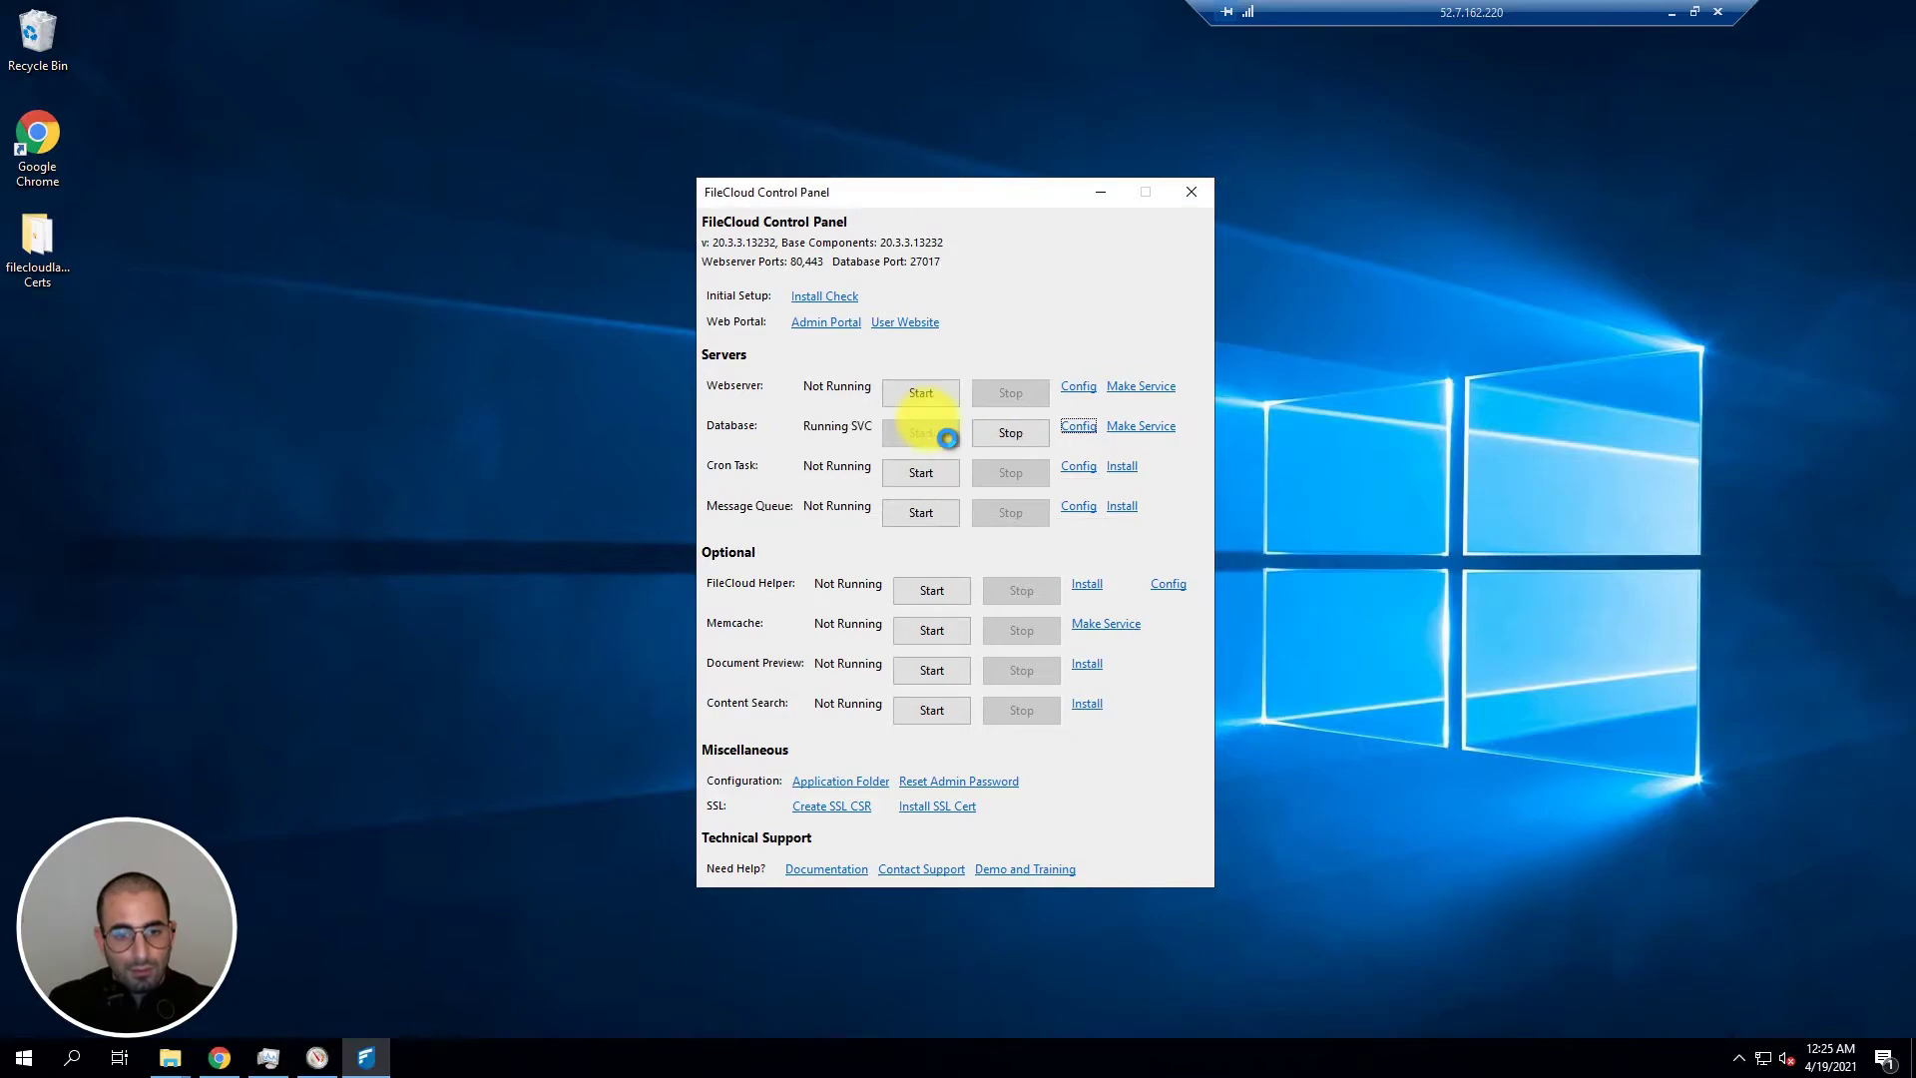
click(916, 391)
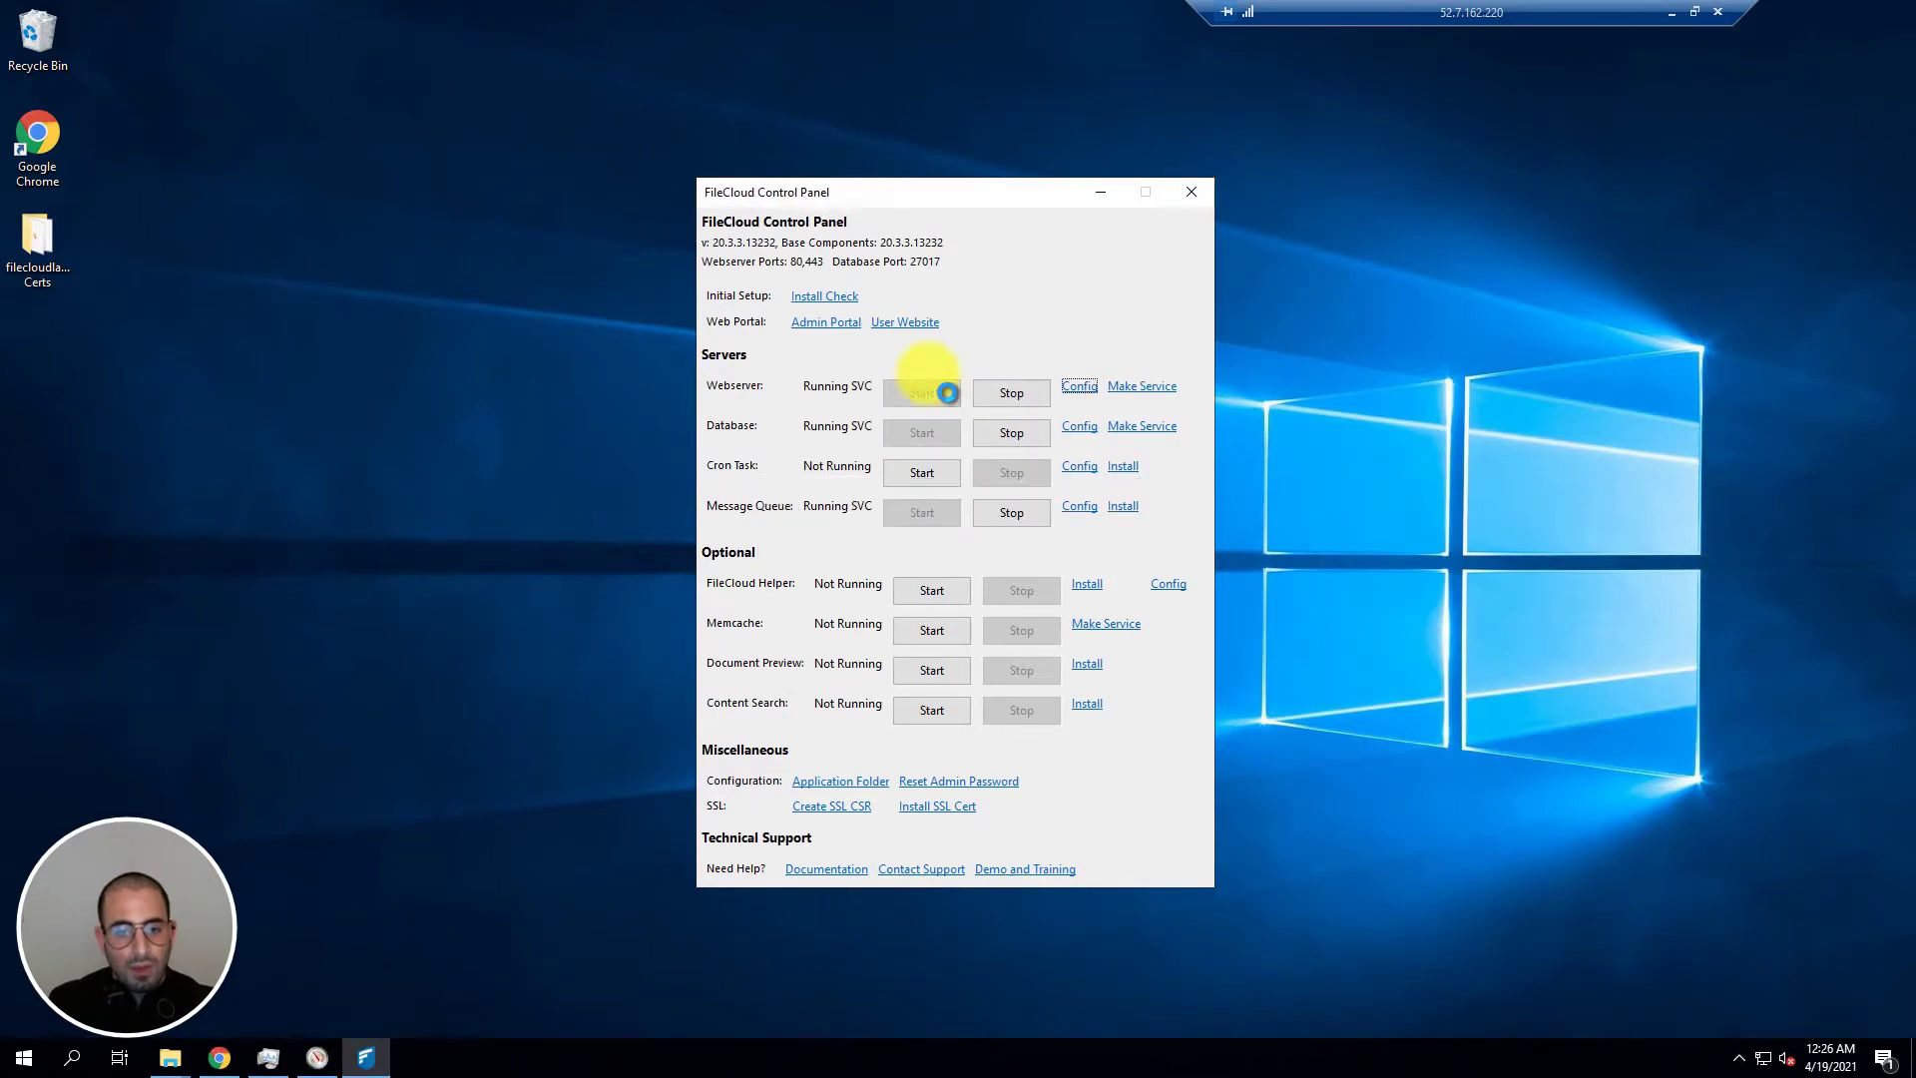
click(936, 475)
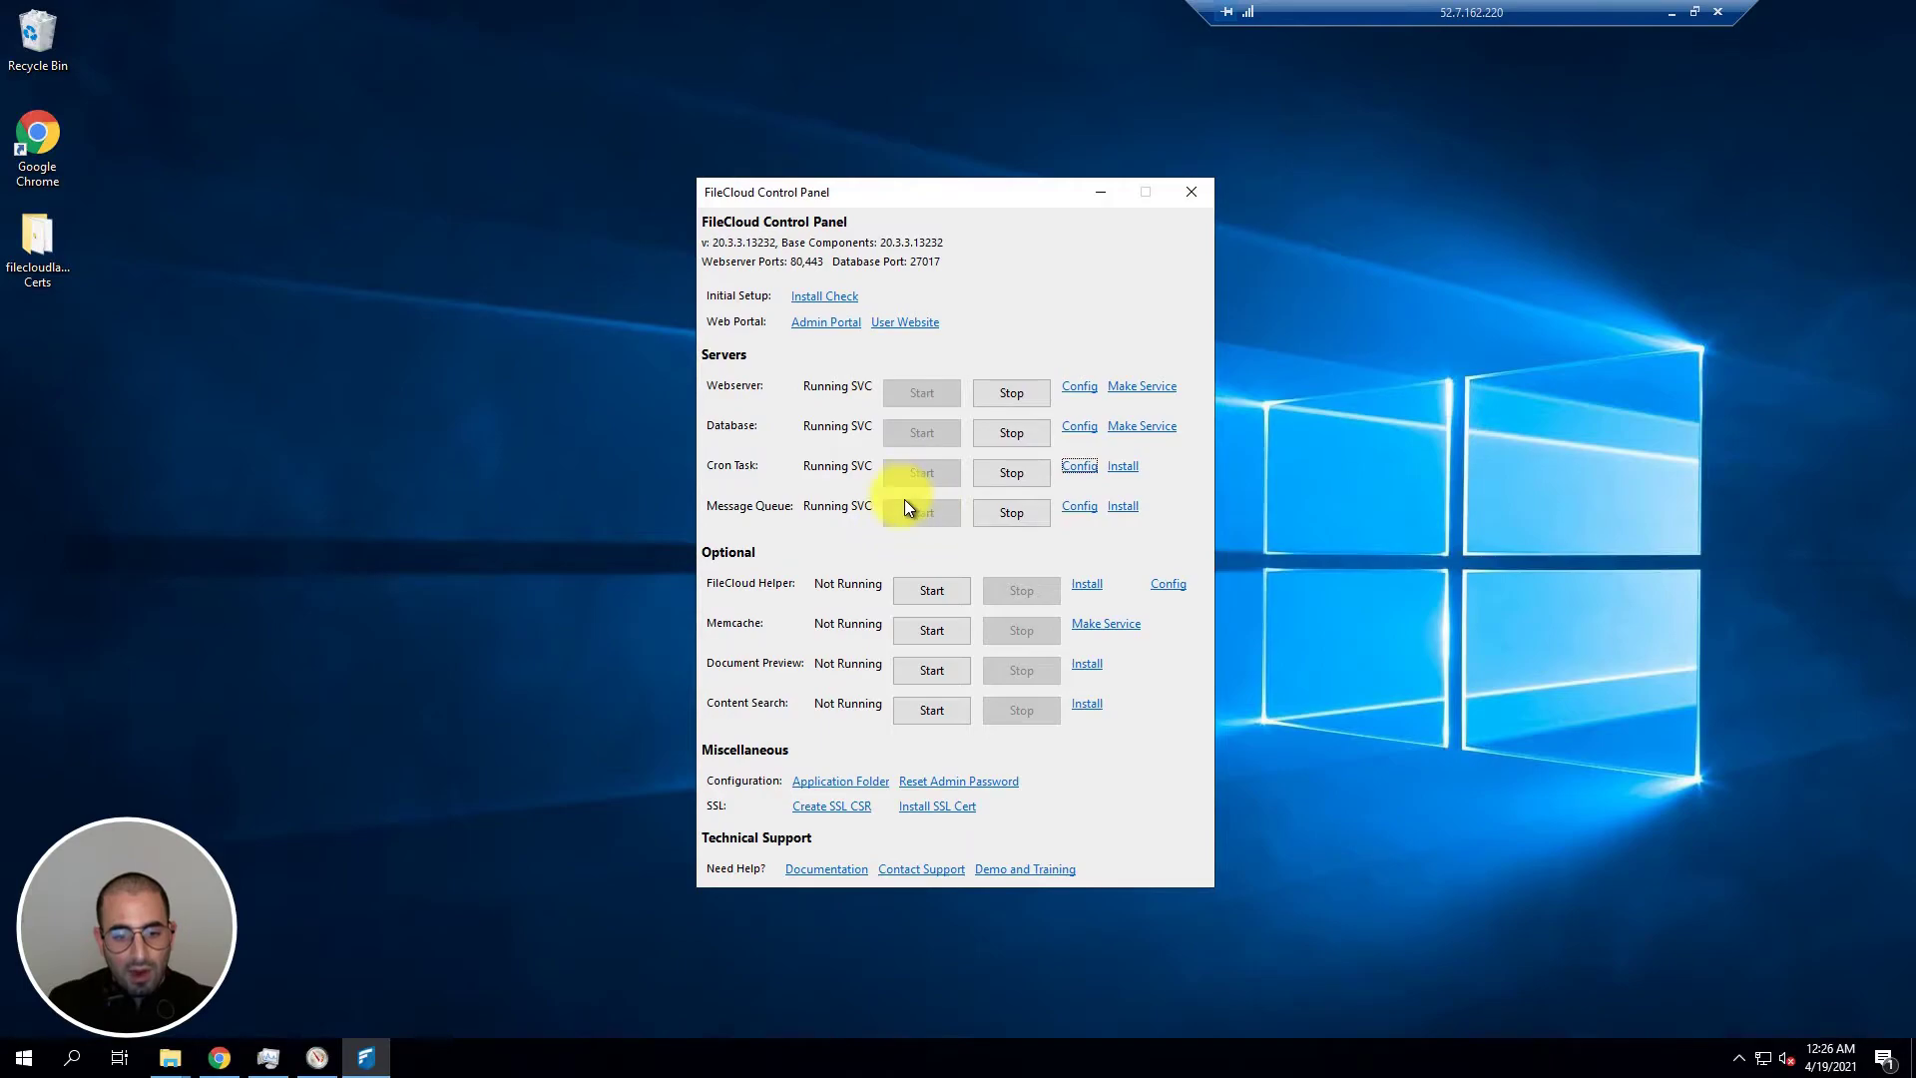
click(922, 629)
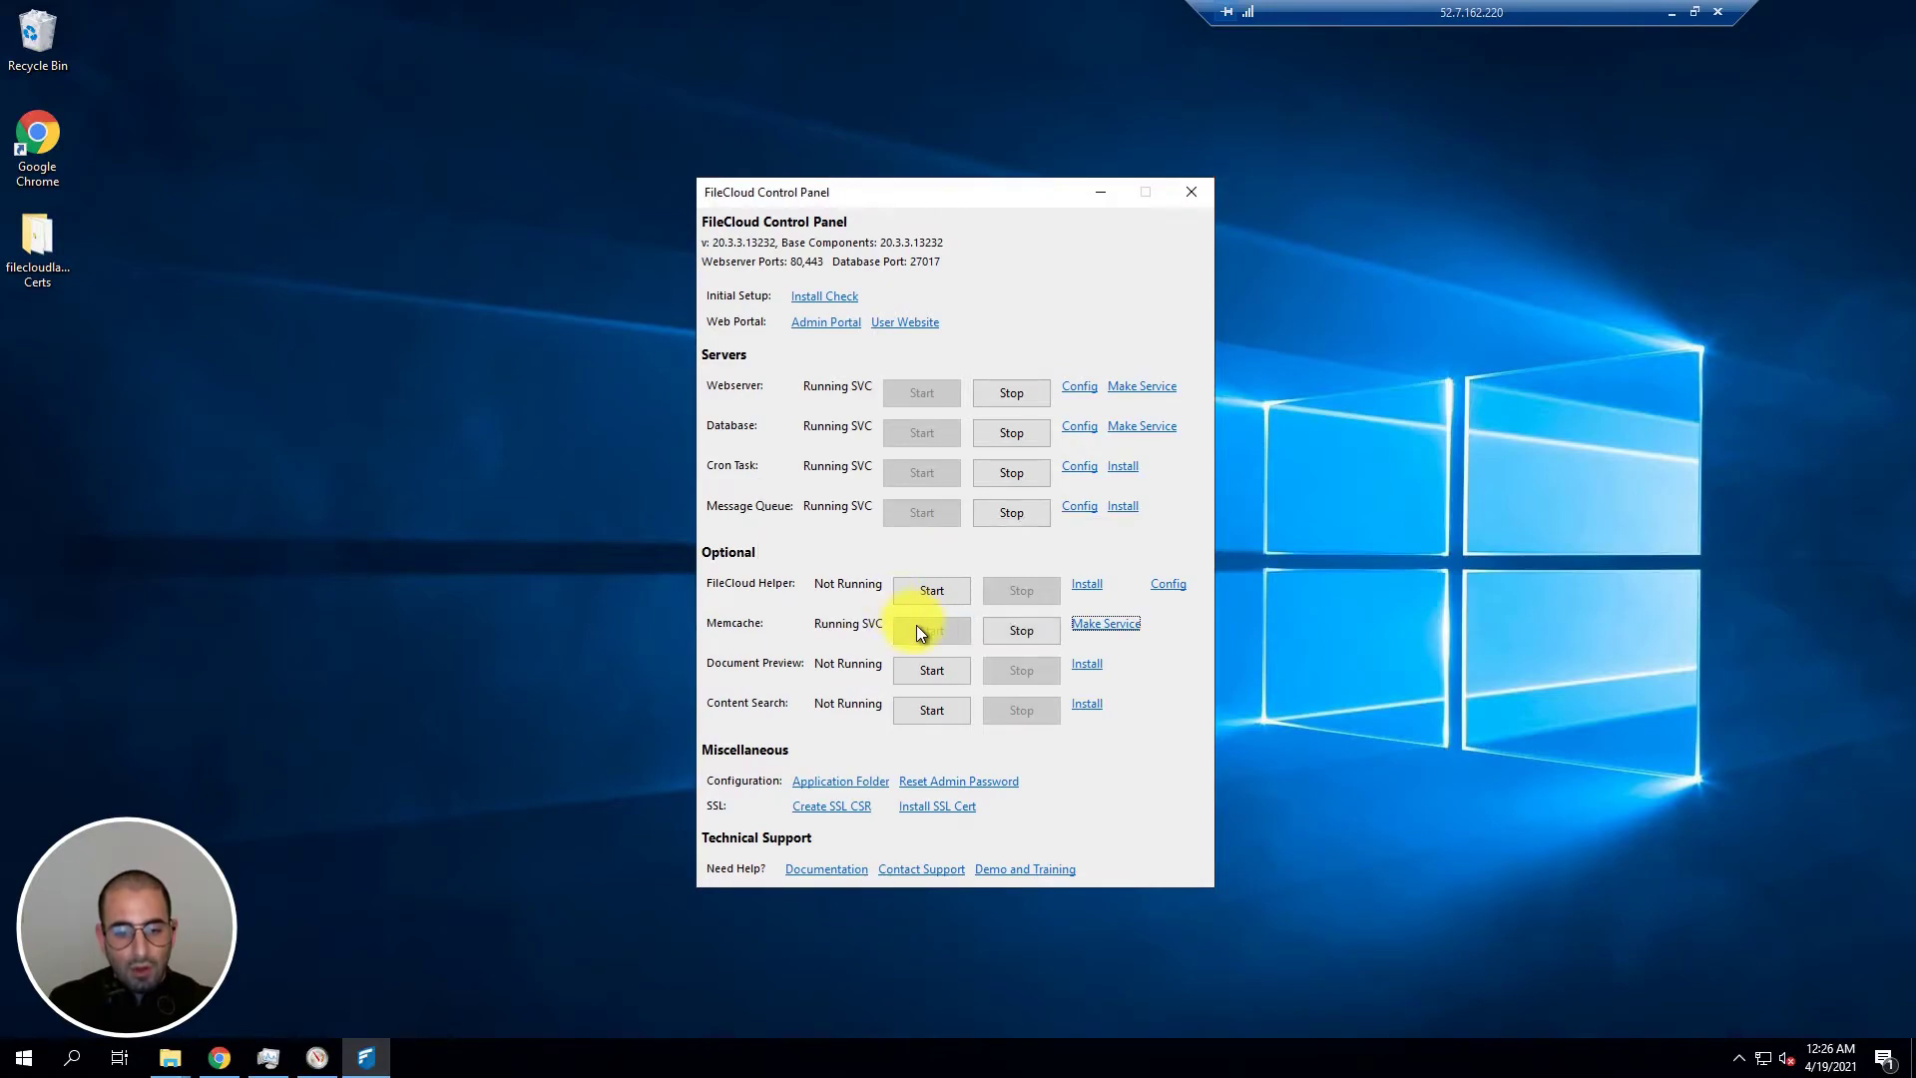
Step: Start the Document Preview, Content Search and FileCloud Helper services
click(930, 670)
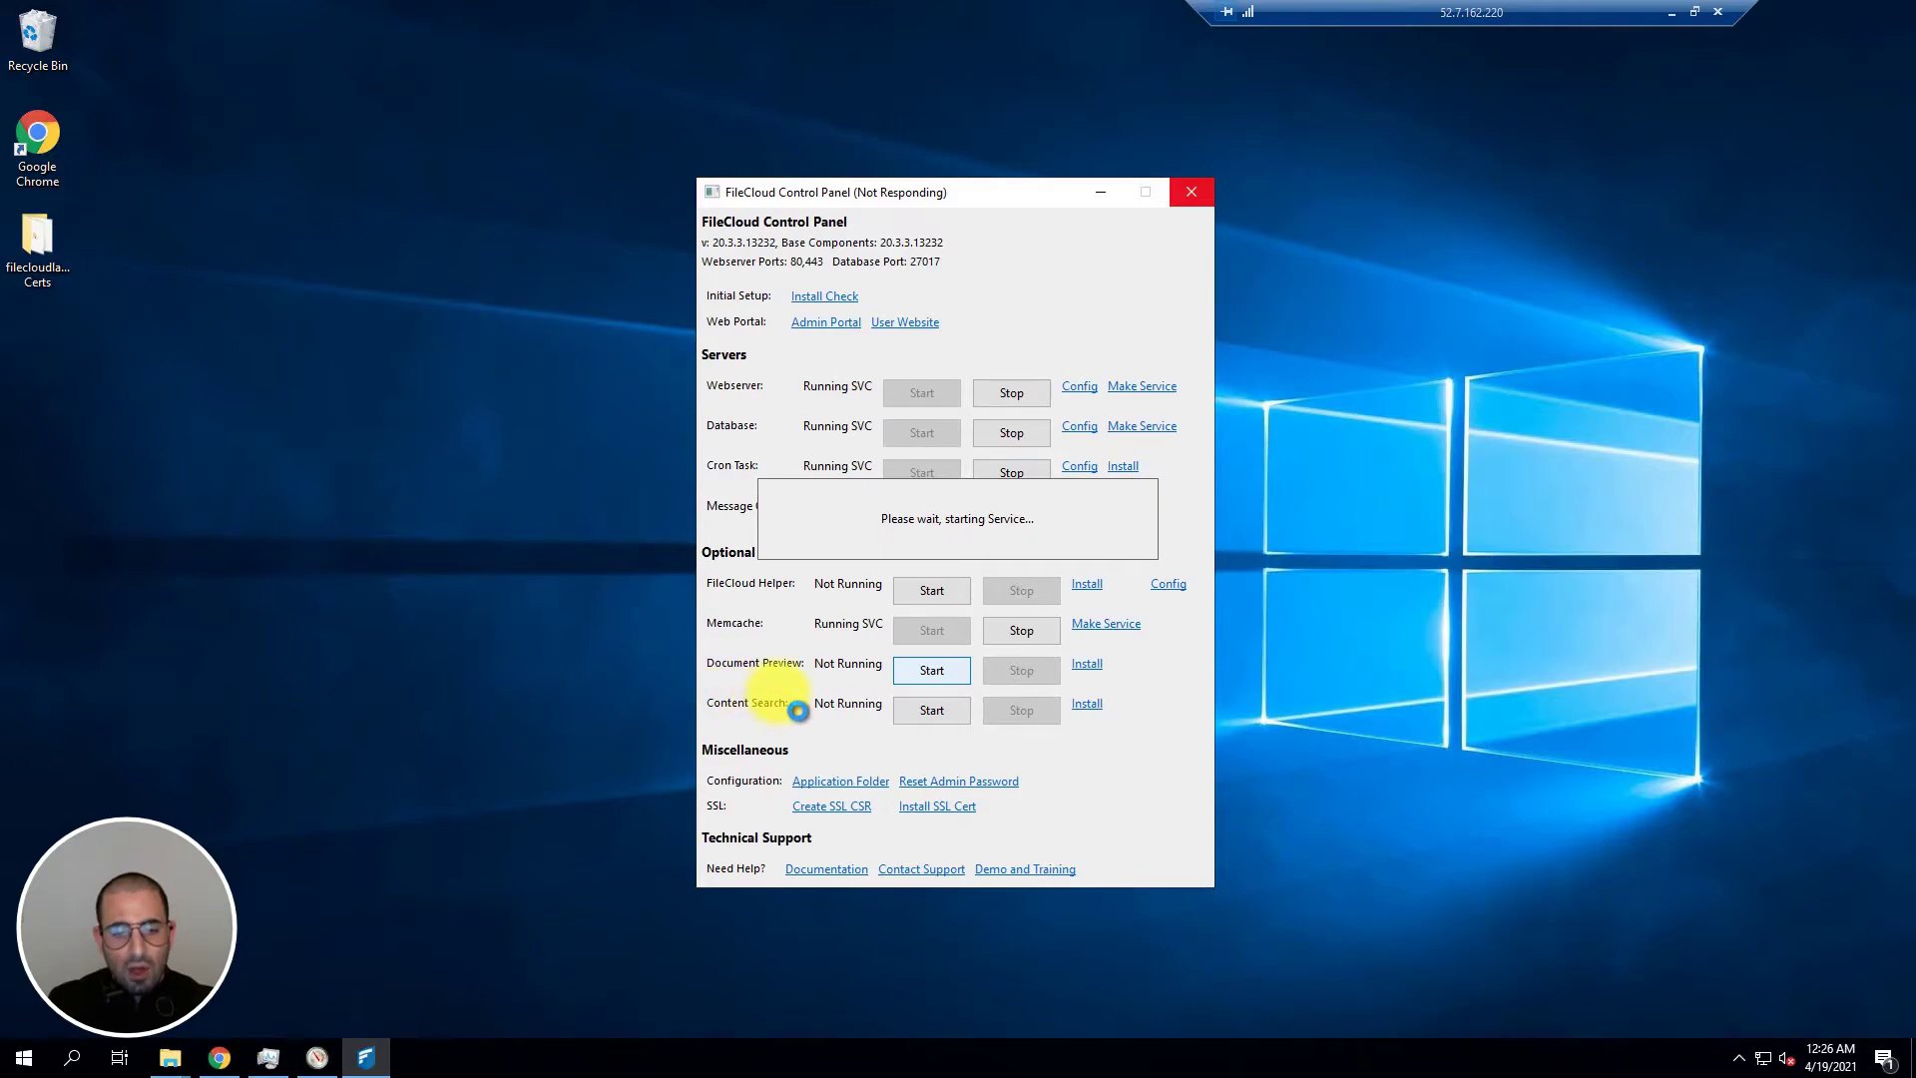
click(922, 710)
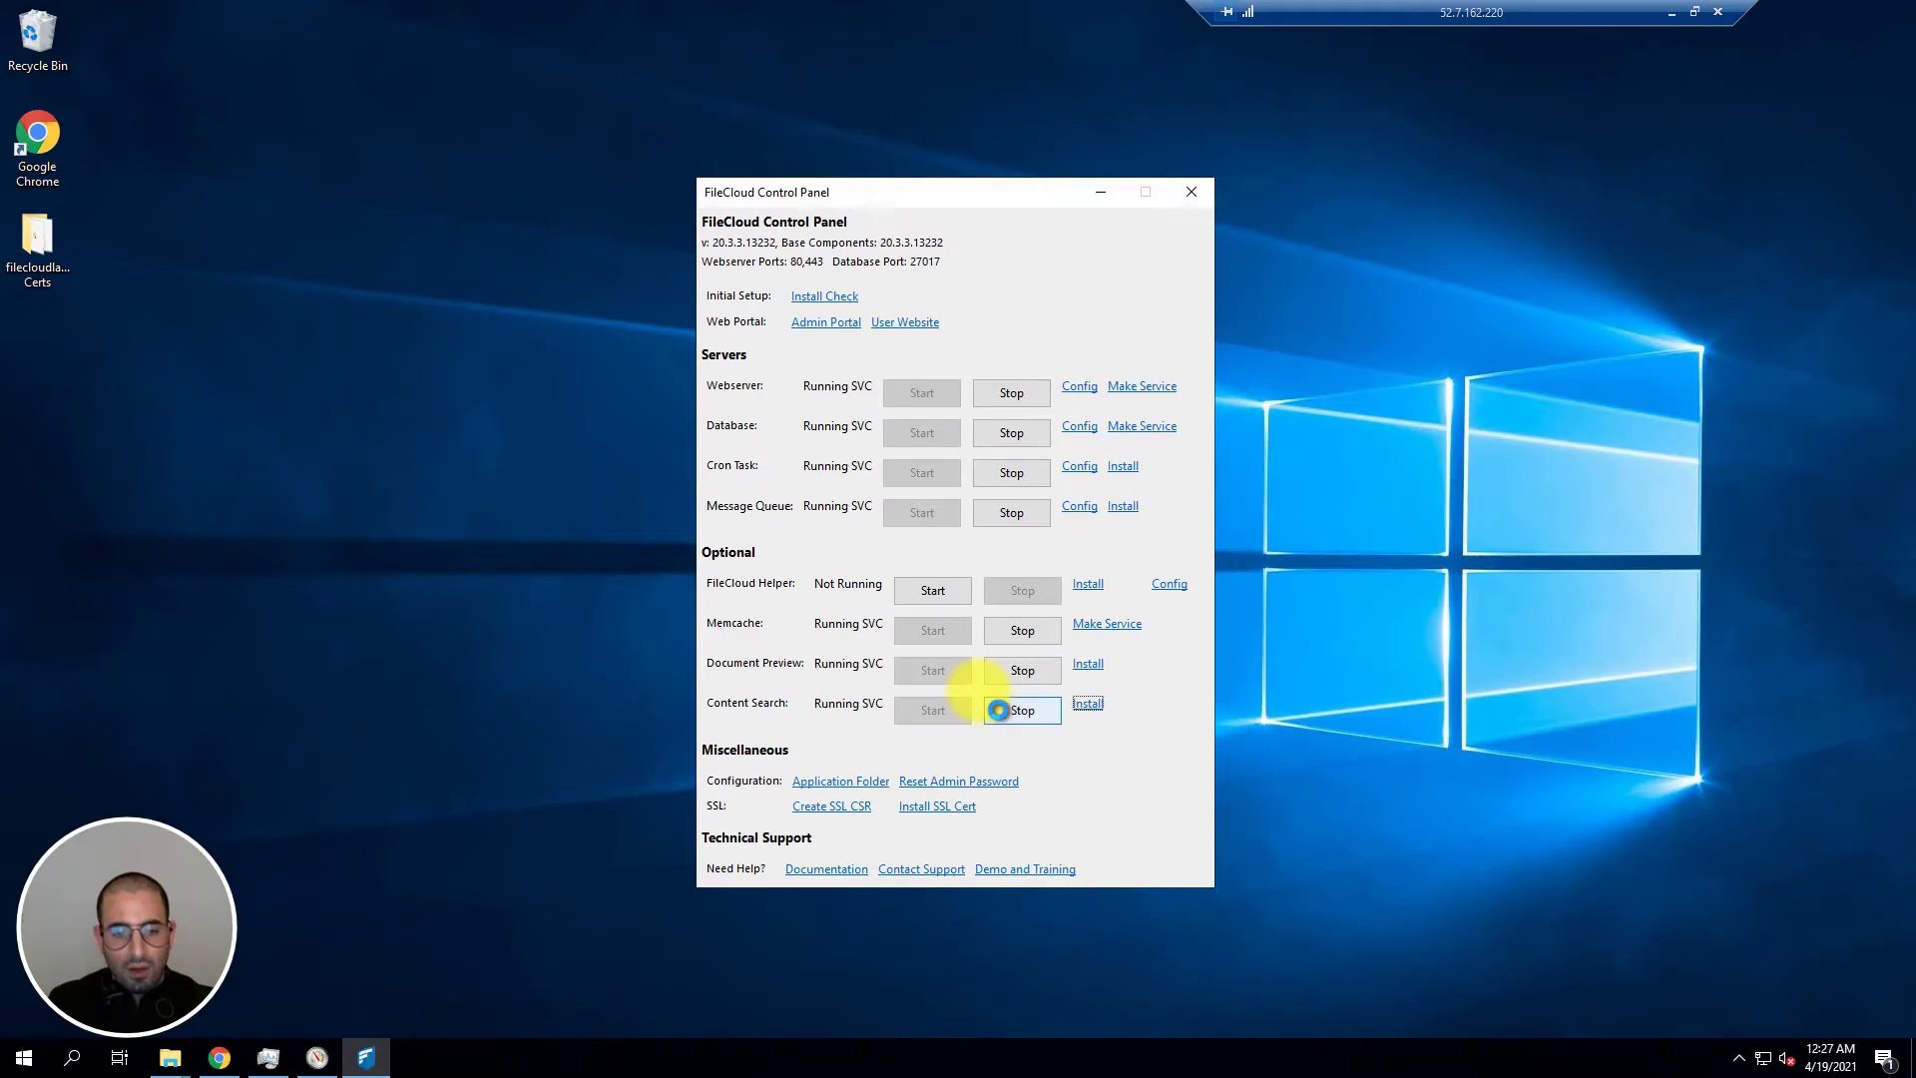
click(942, 603)
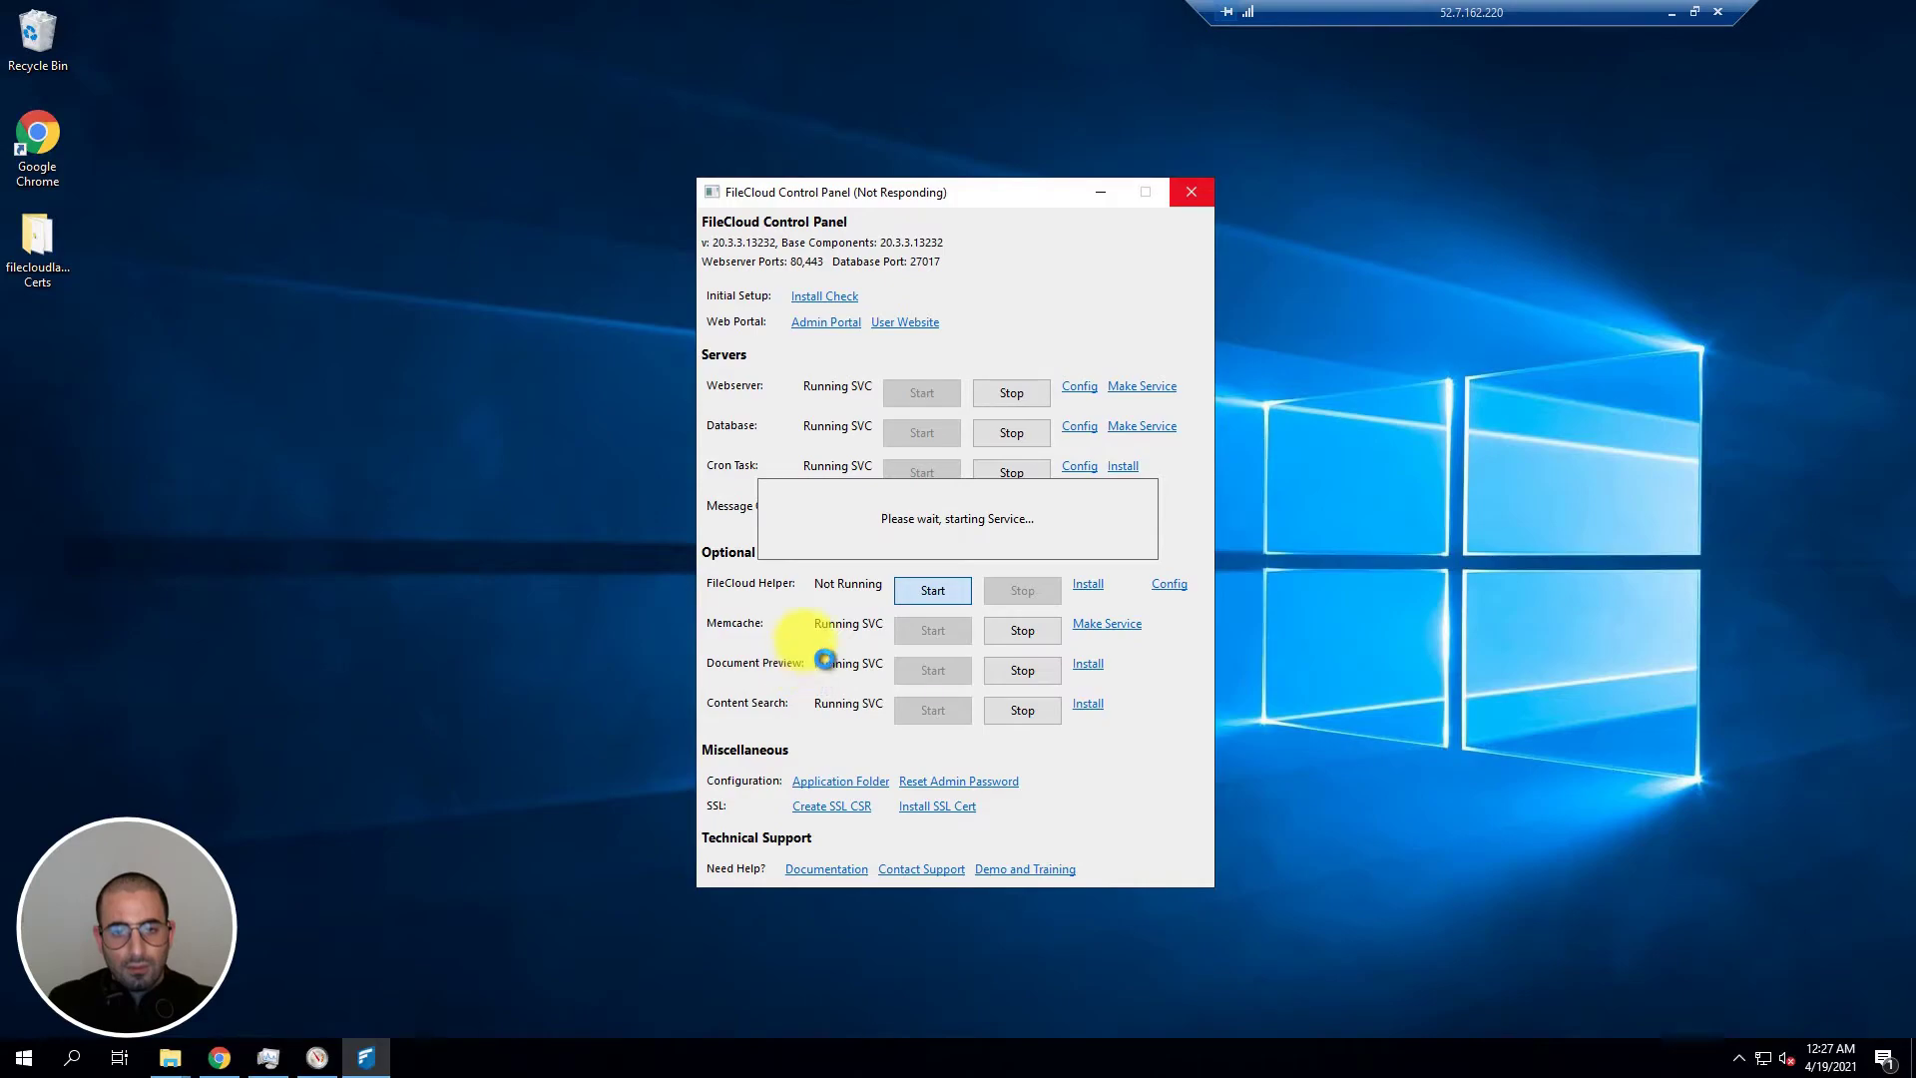
Step: Open the 127.0.0.1/install check page and review the passing Basic Checks
drag(971, 208, 1086, 206)
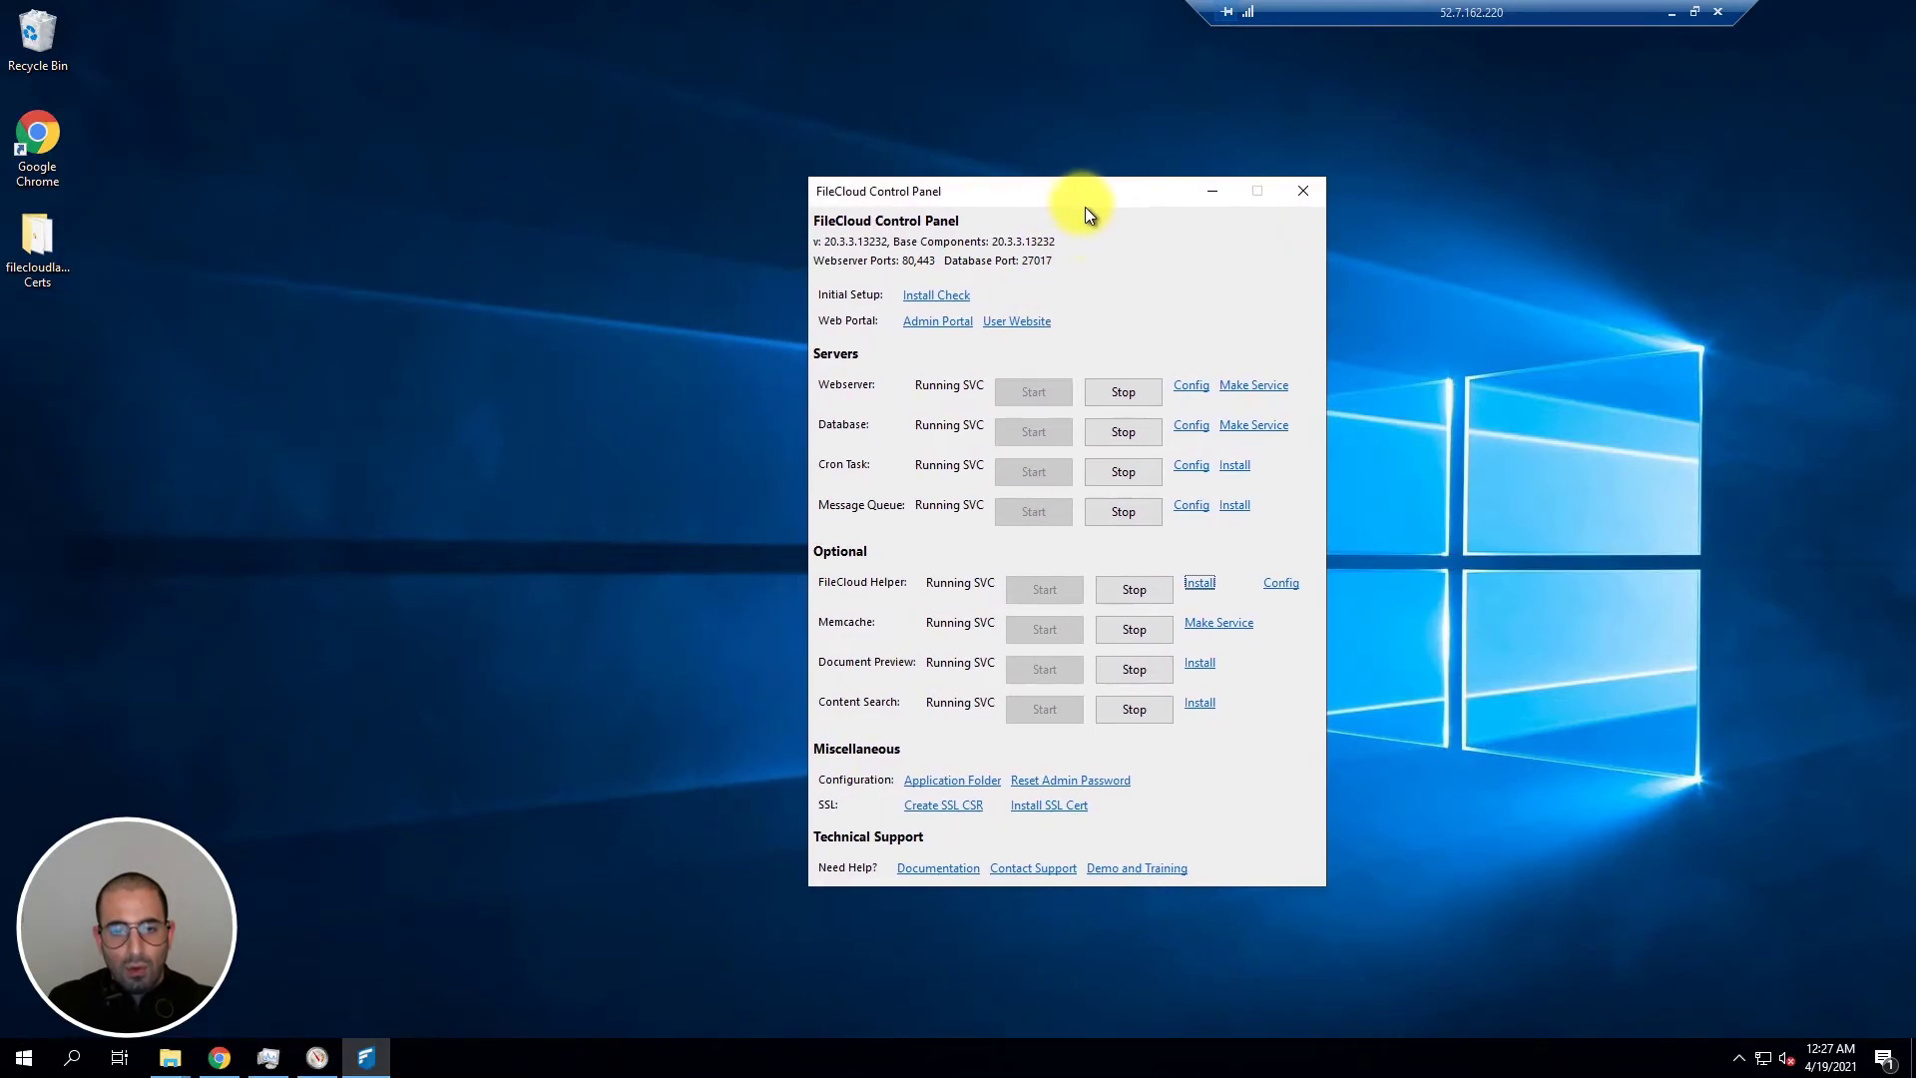
click(933, 299)
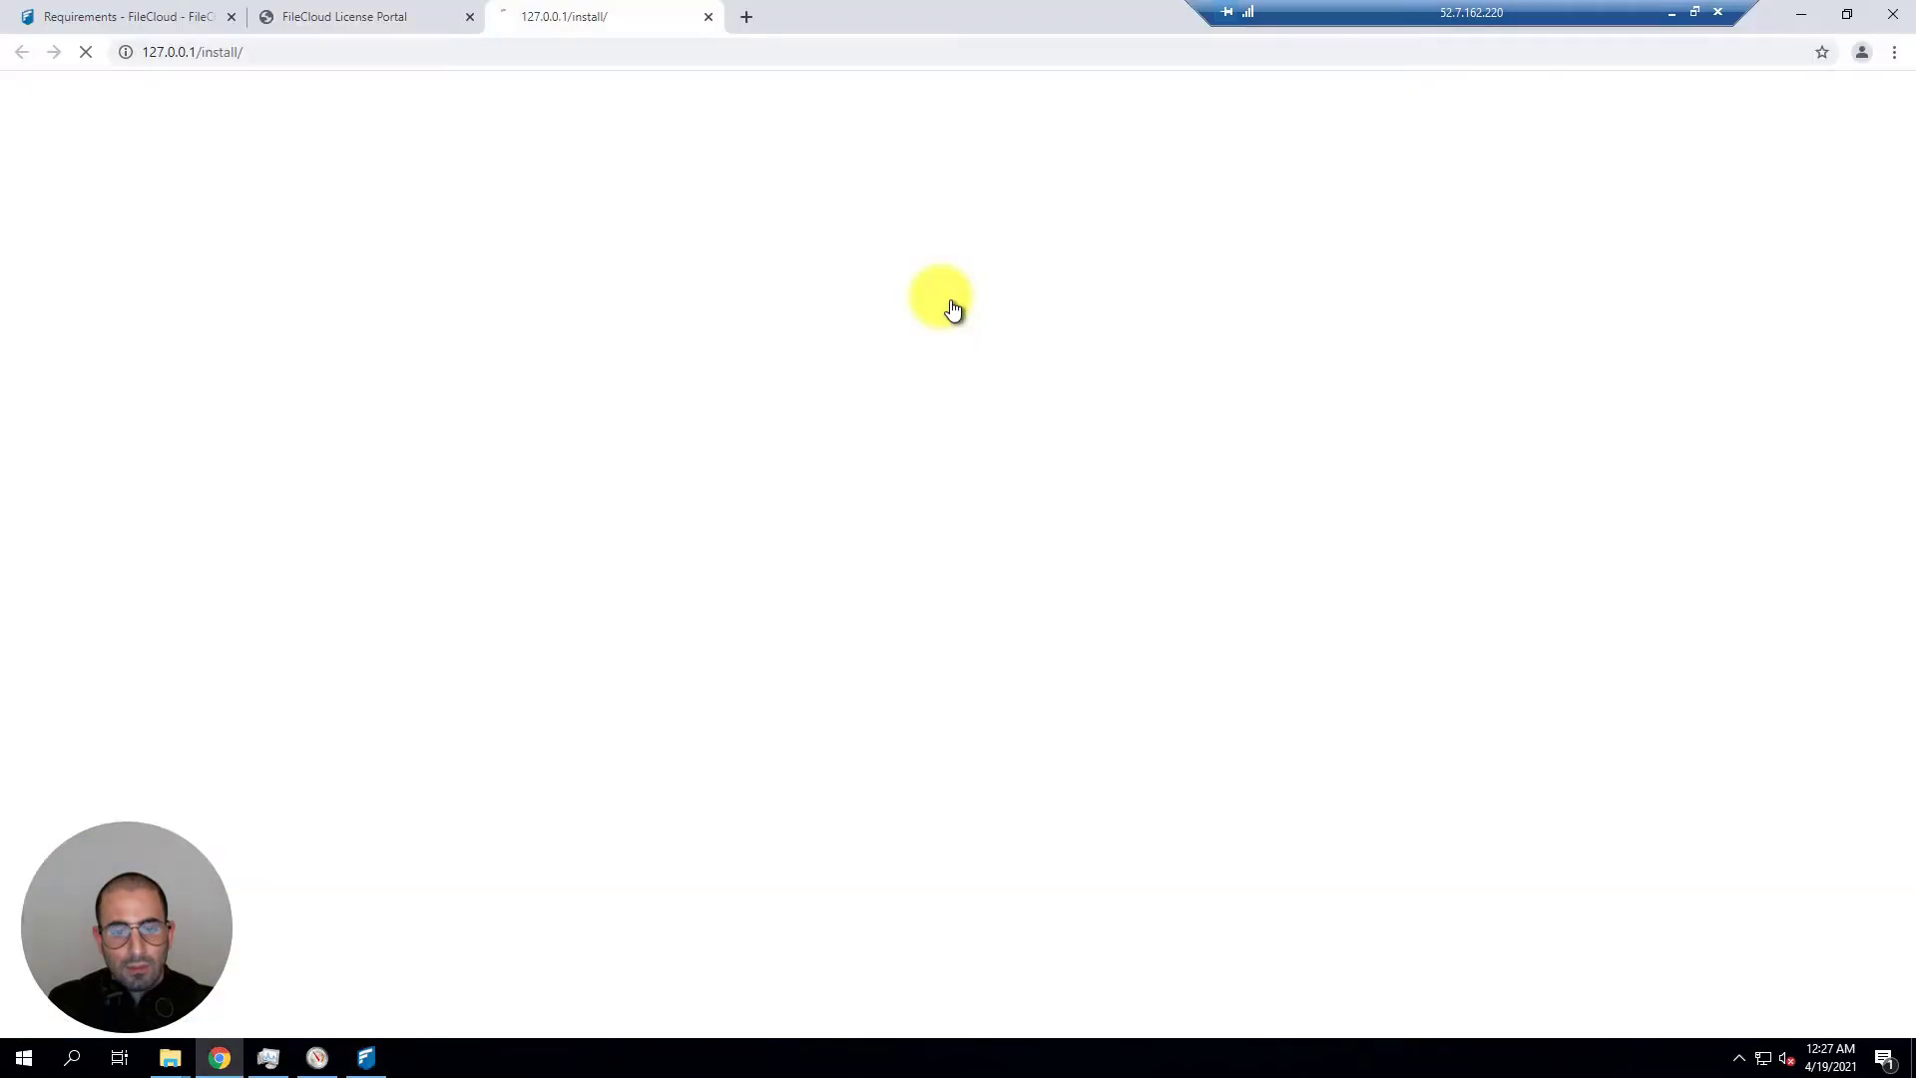
scroll(962, 445, down, 6)
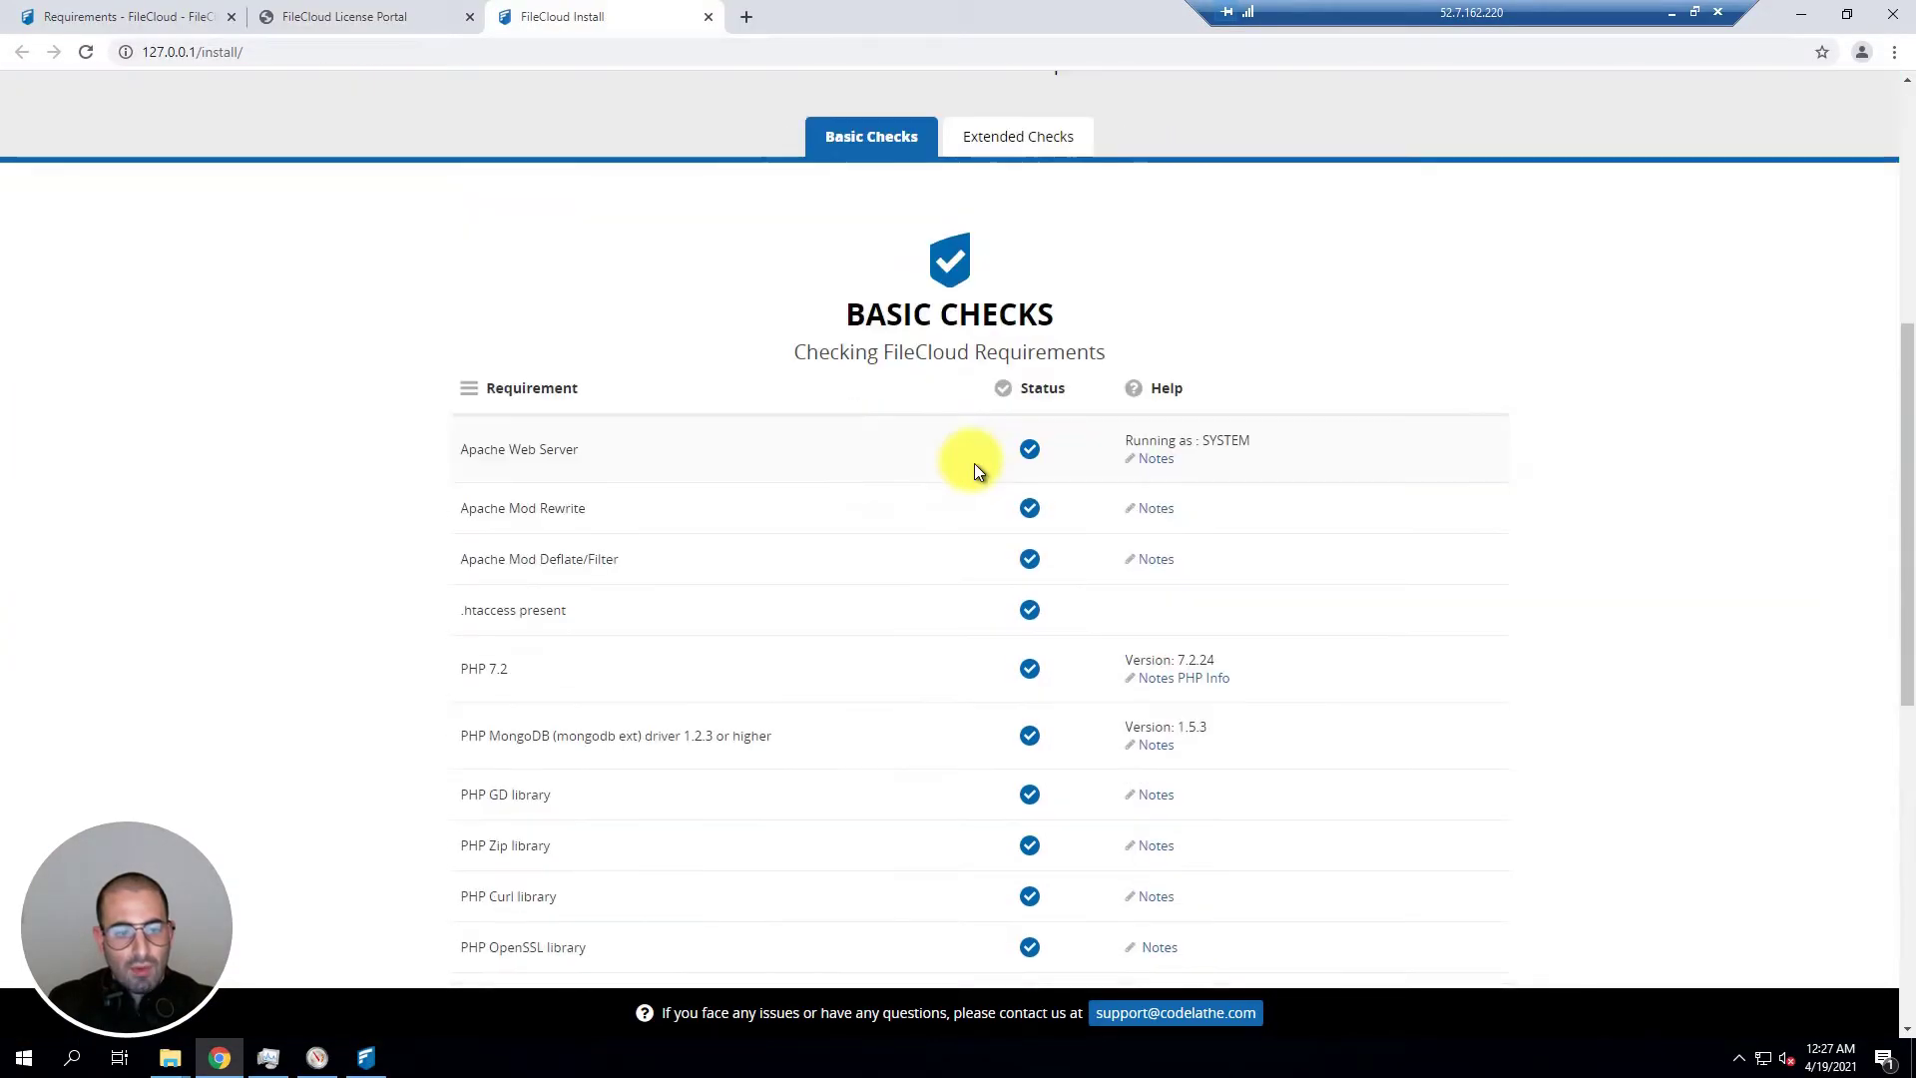
scroll(678, 479, down, 1)
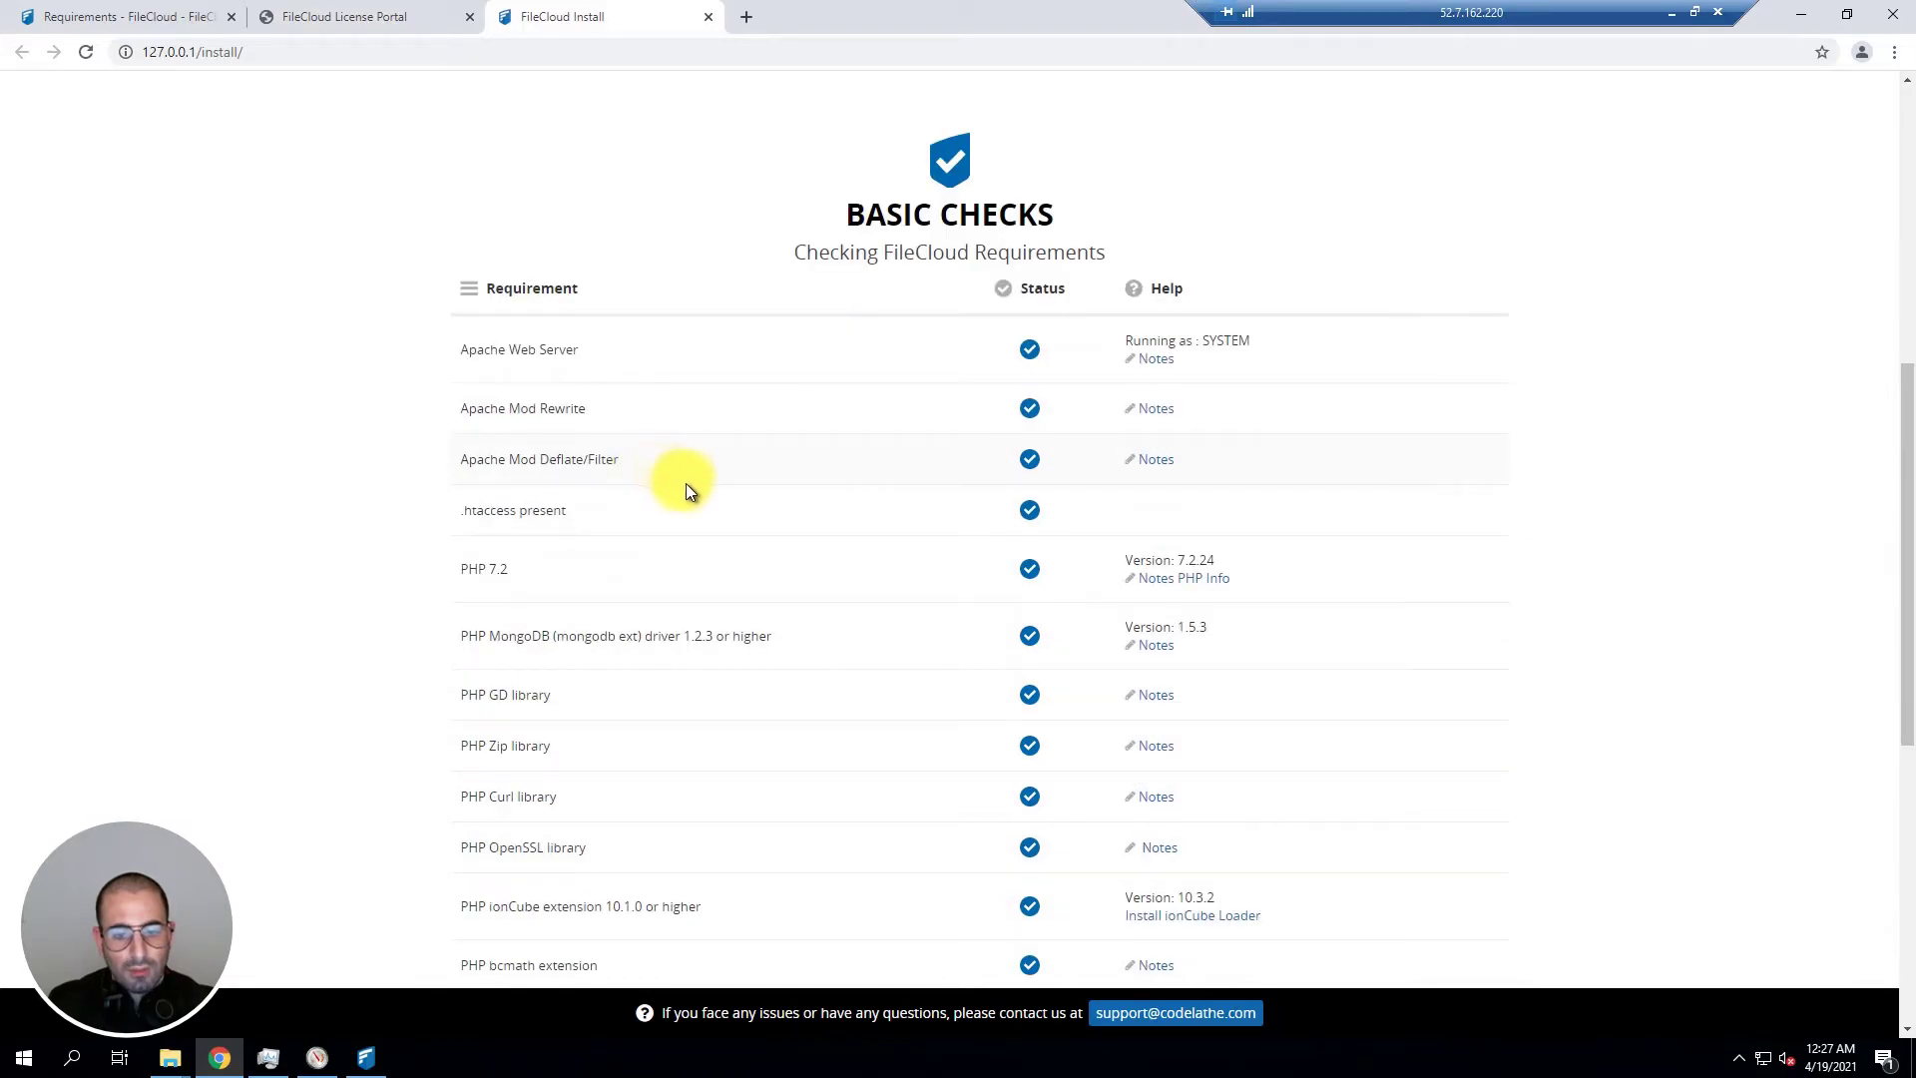
scroll(782, 457, down, 8)
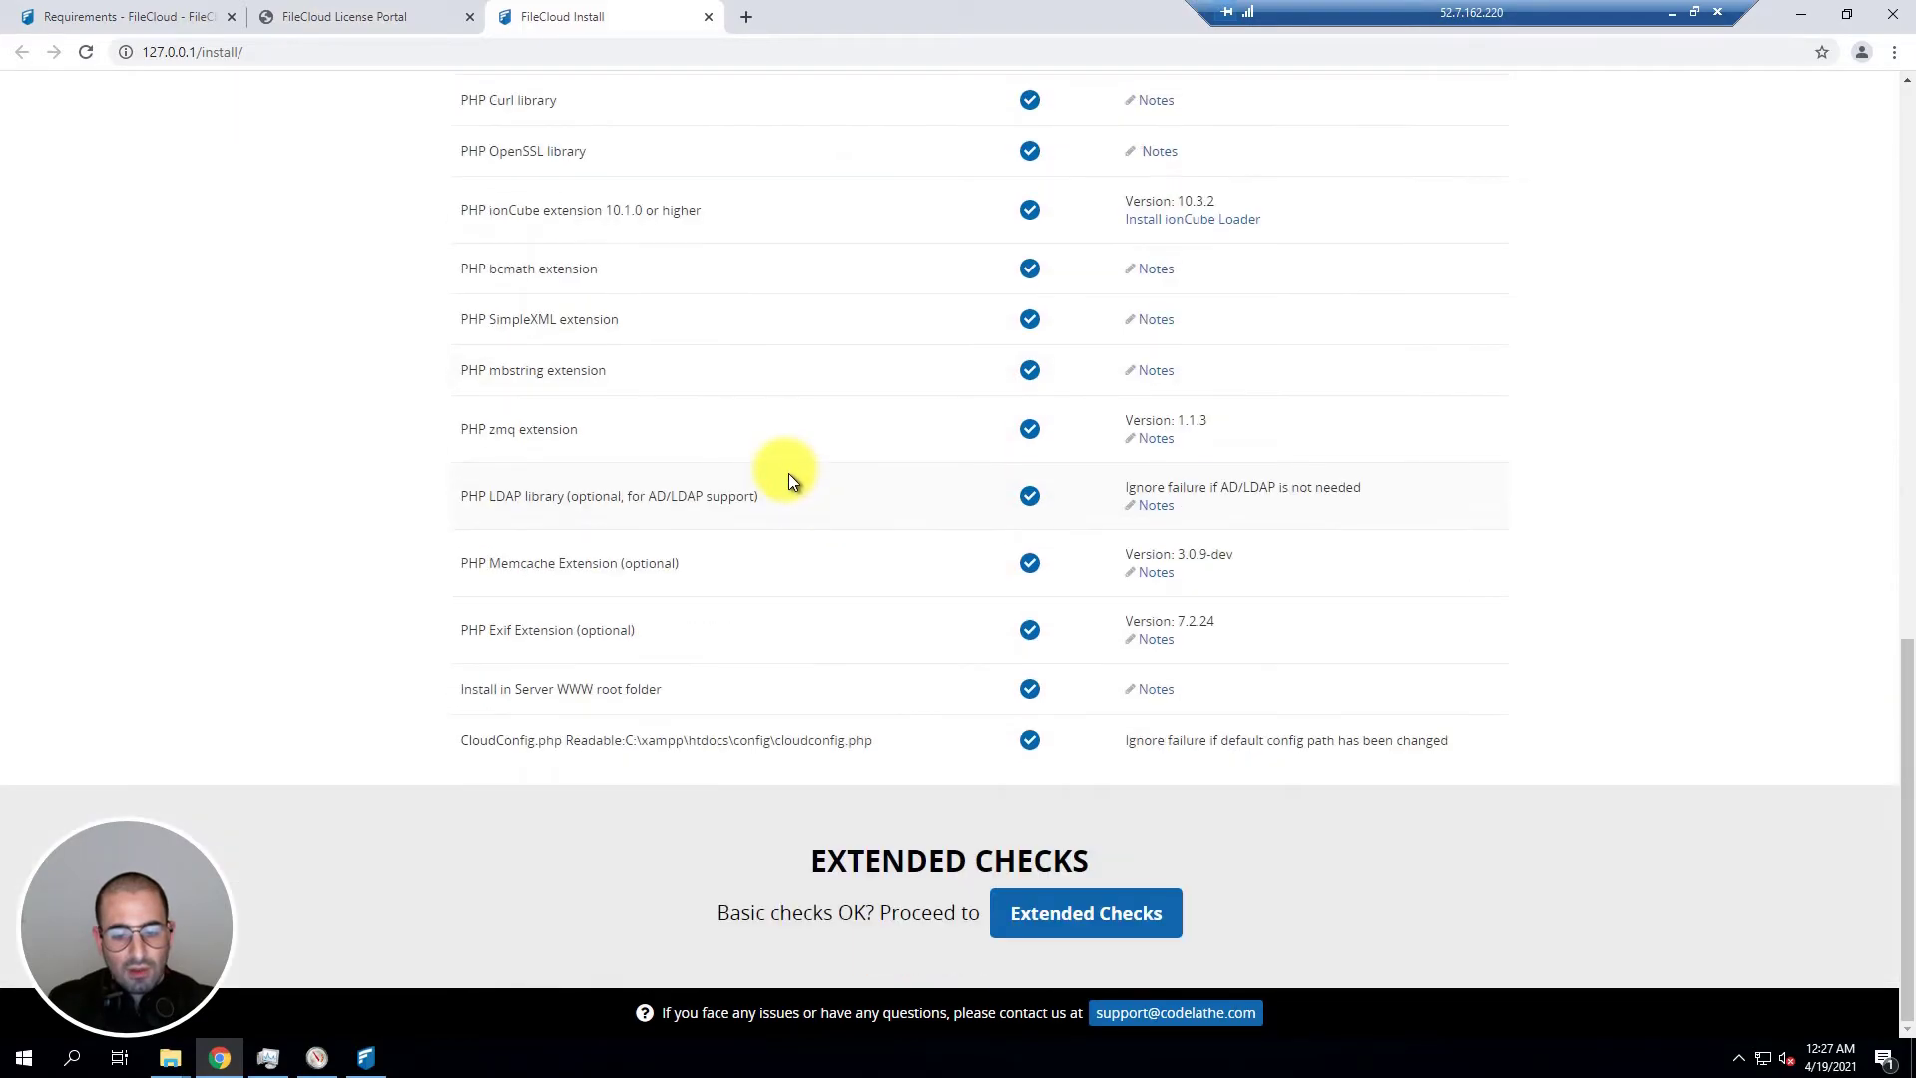
Step: Run the Extended Checks and review requirements, MongoDB 3.6.13 connection and build files
click(1095, 928)
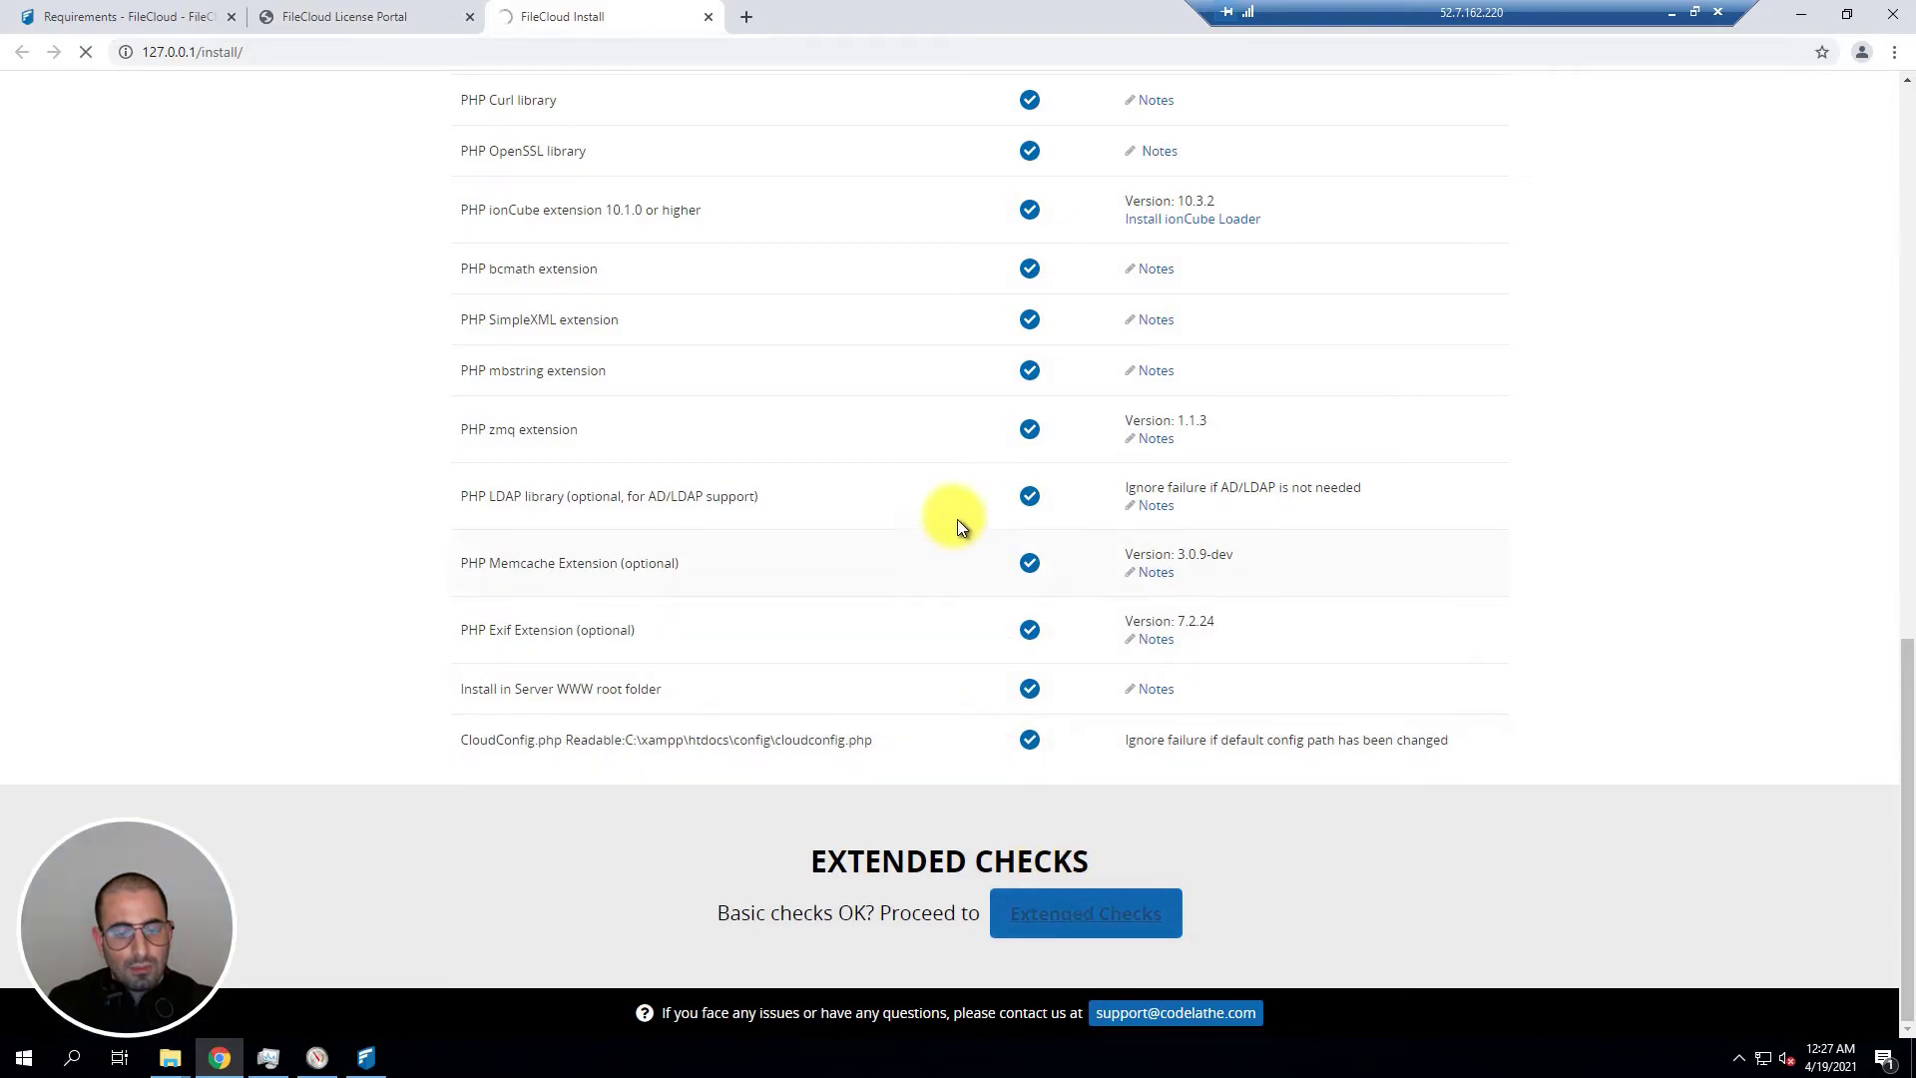
scroll(931, 594, down, 8)
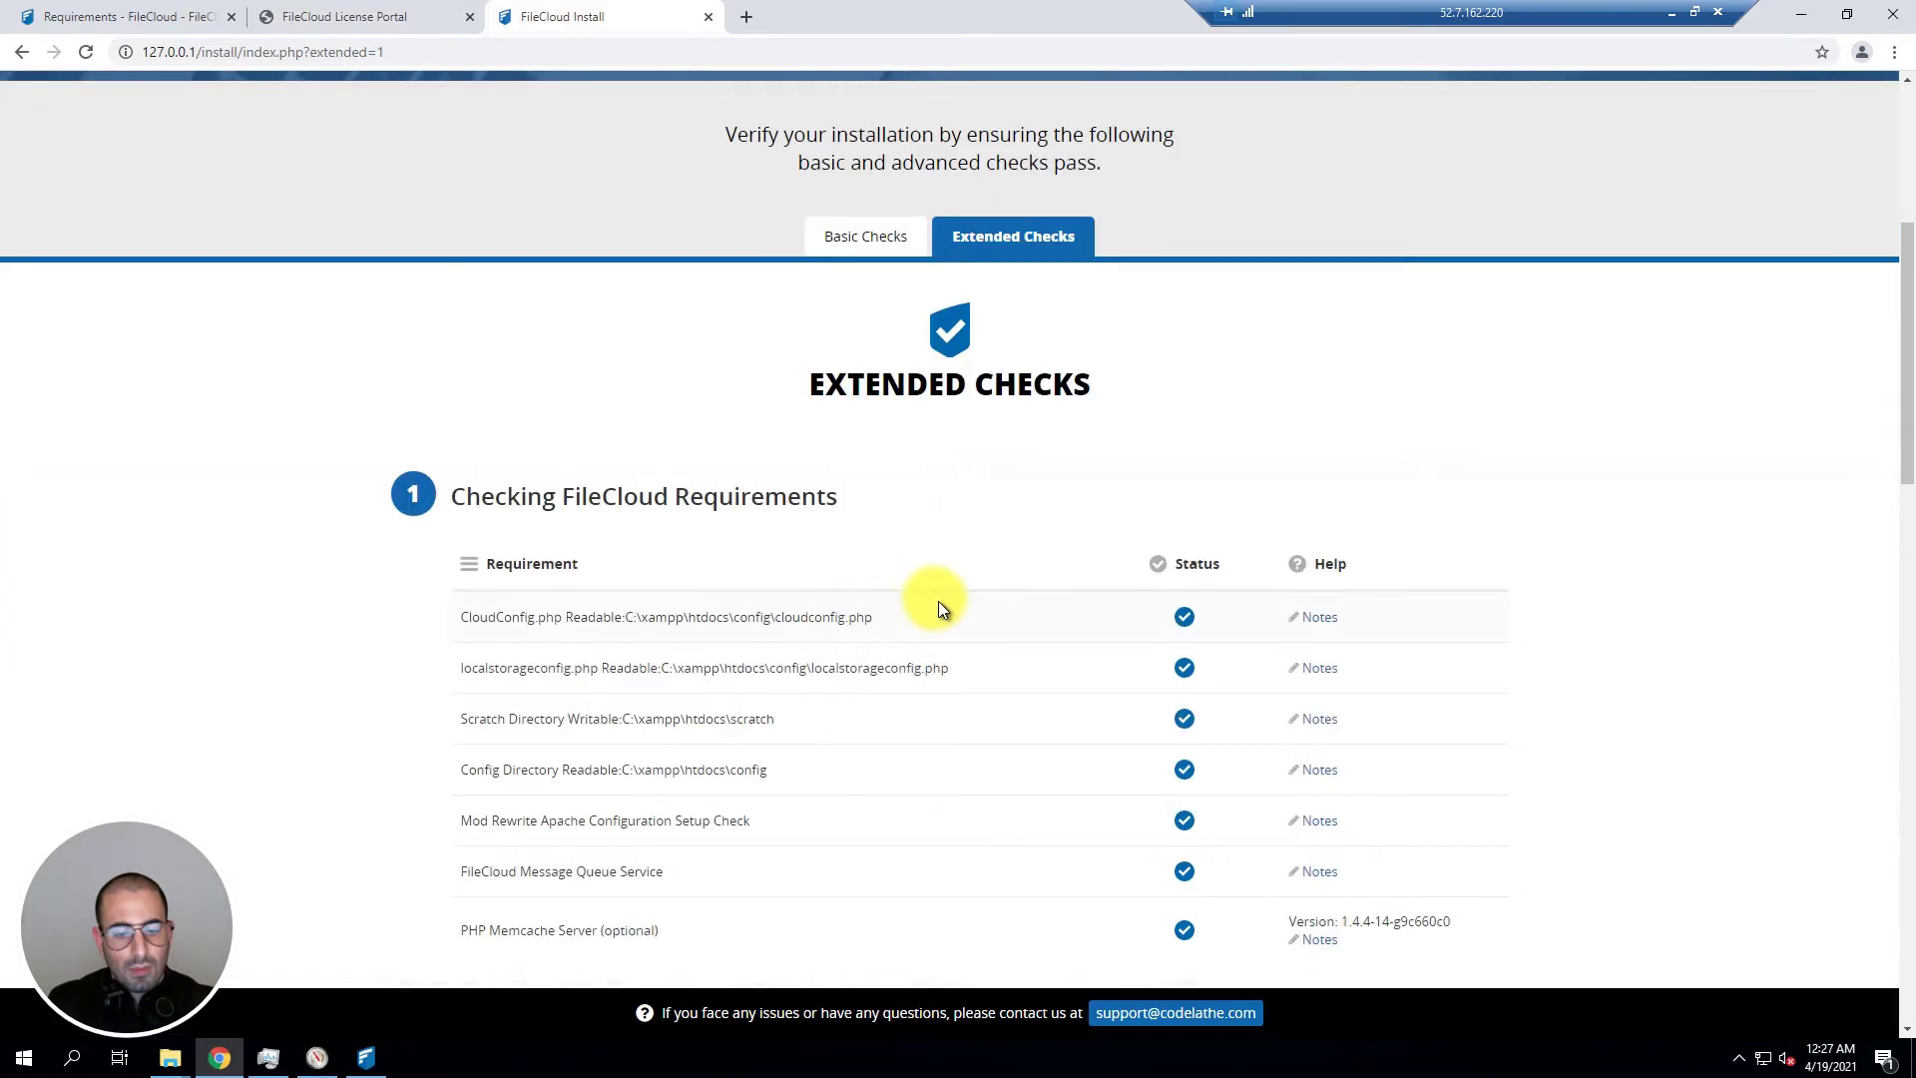
scroll(976, 498, down, 5)
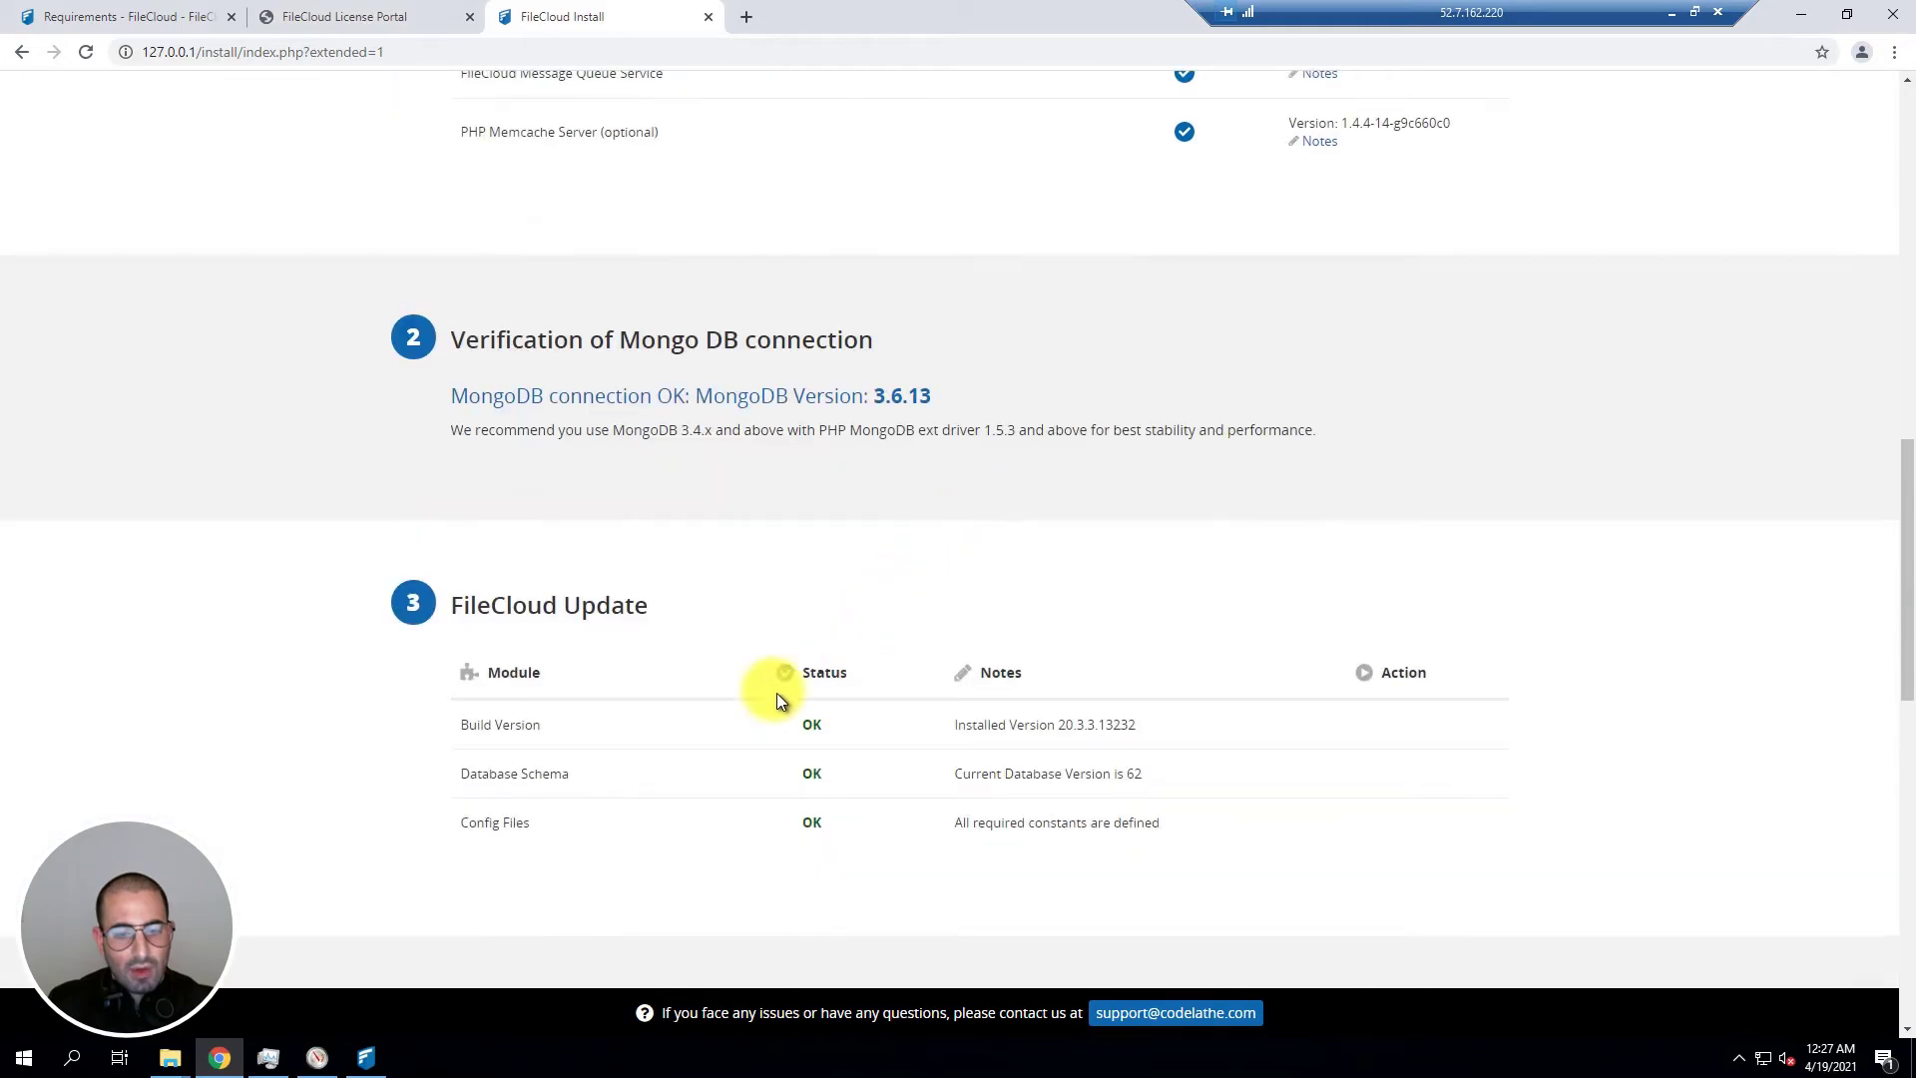
scroll(519, 743, down, 3)
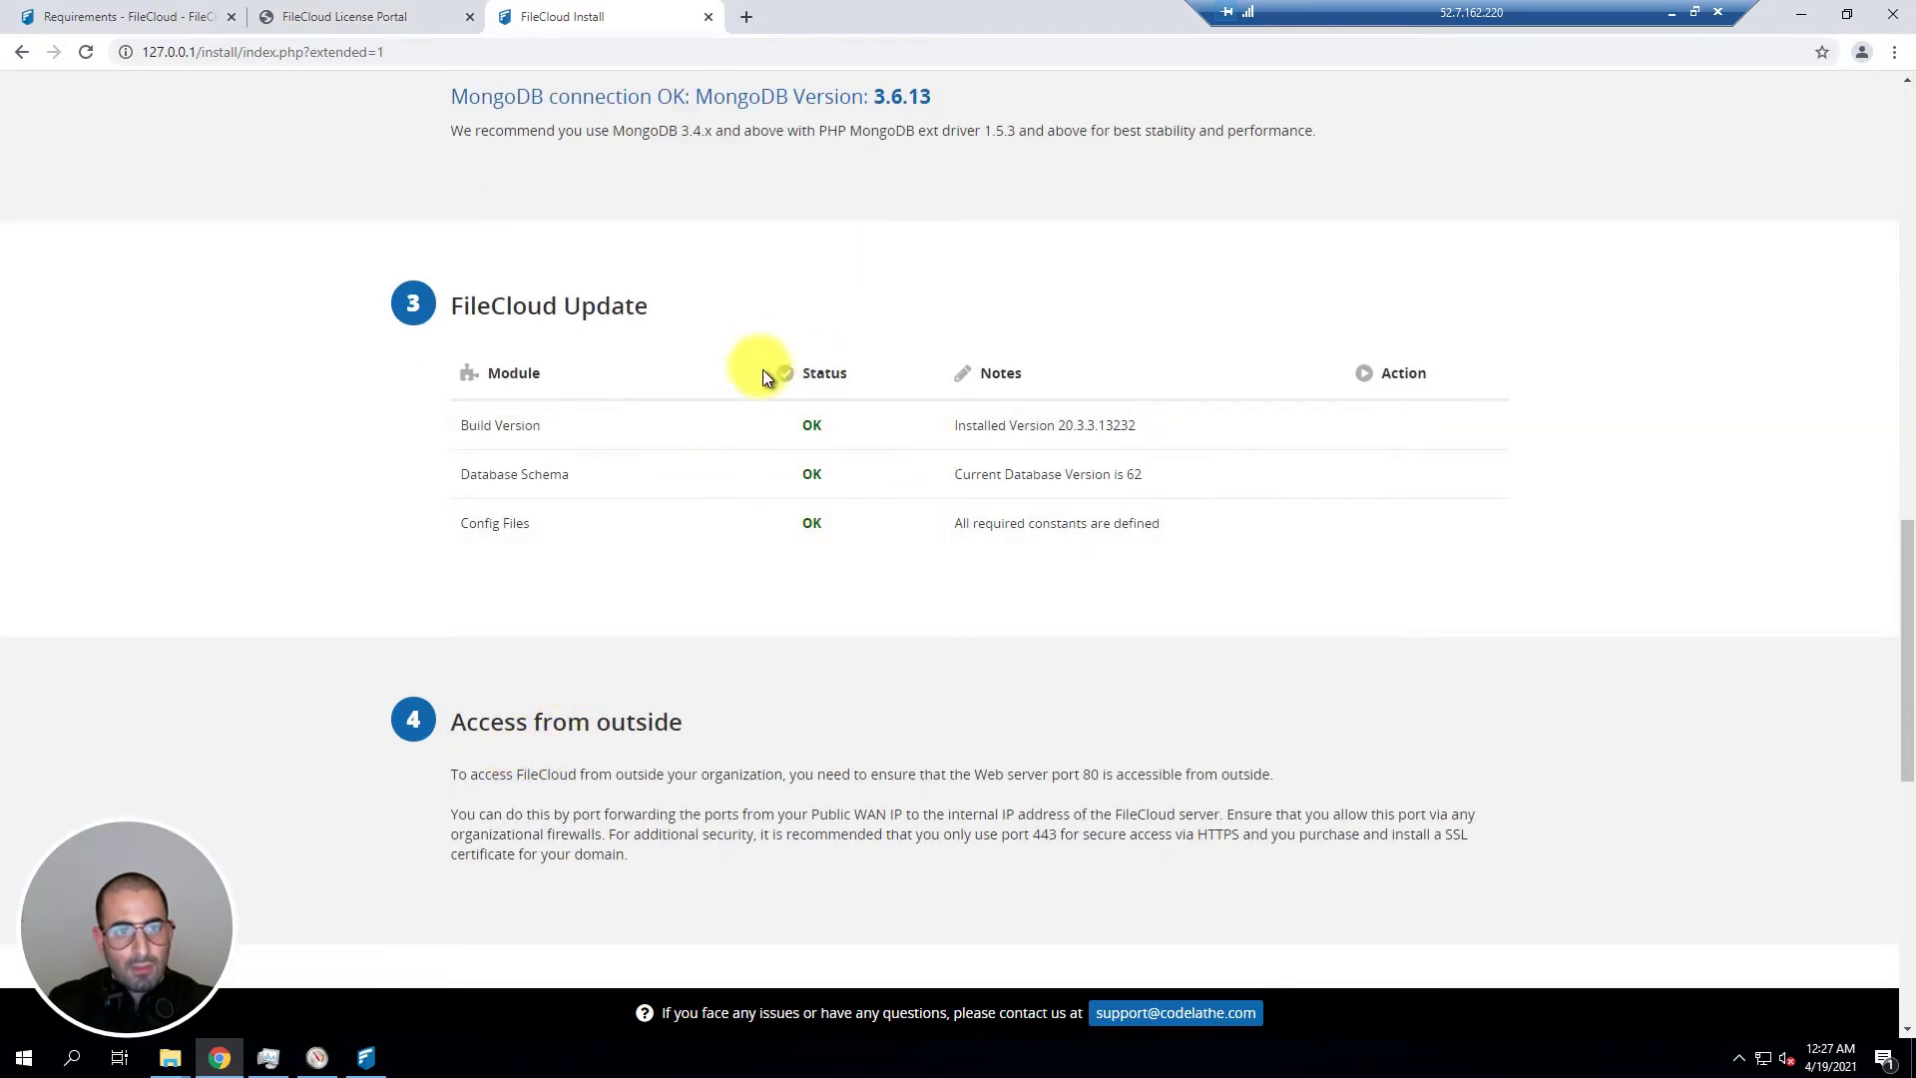
Step: Close the install check tab and sign in to the Admin Portal with the administrator credentials
click(706, 18)
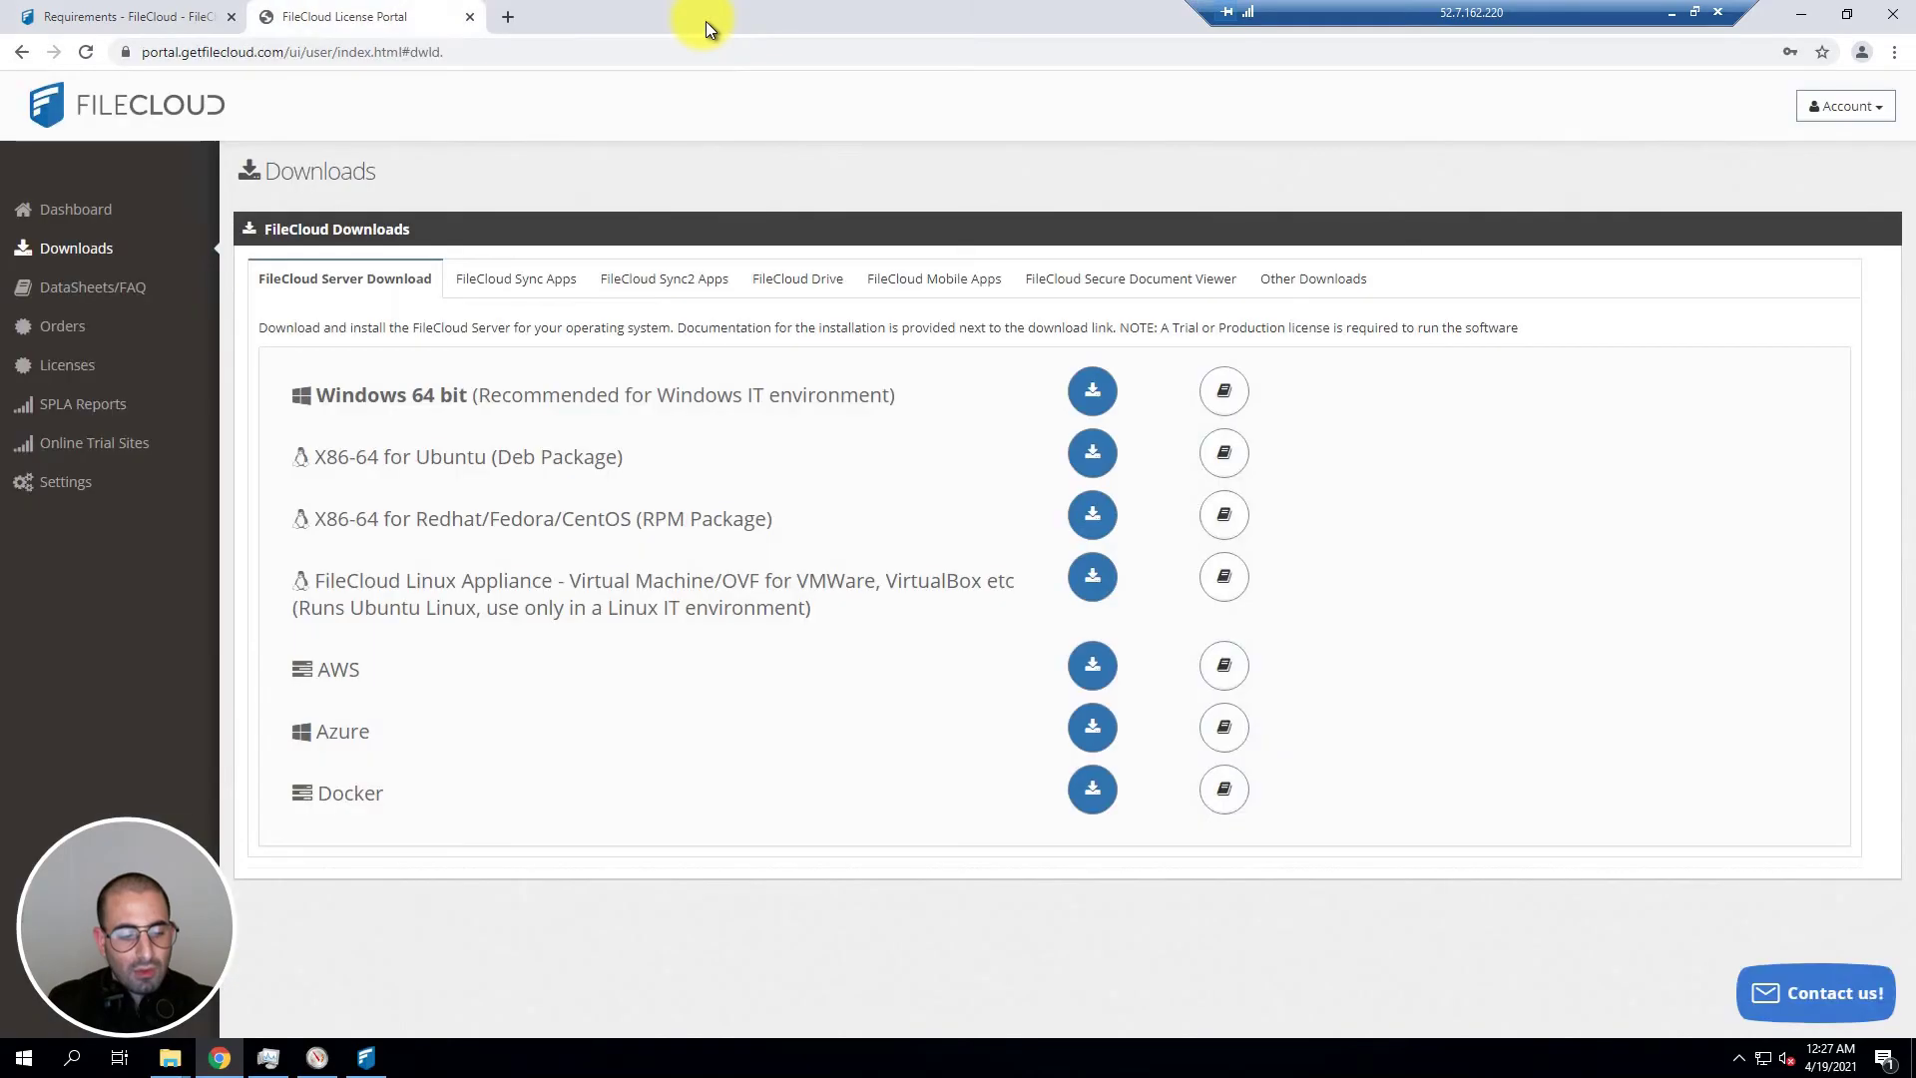
click(368, 1053)
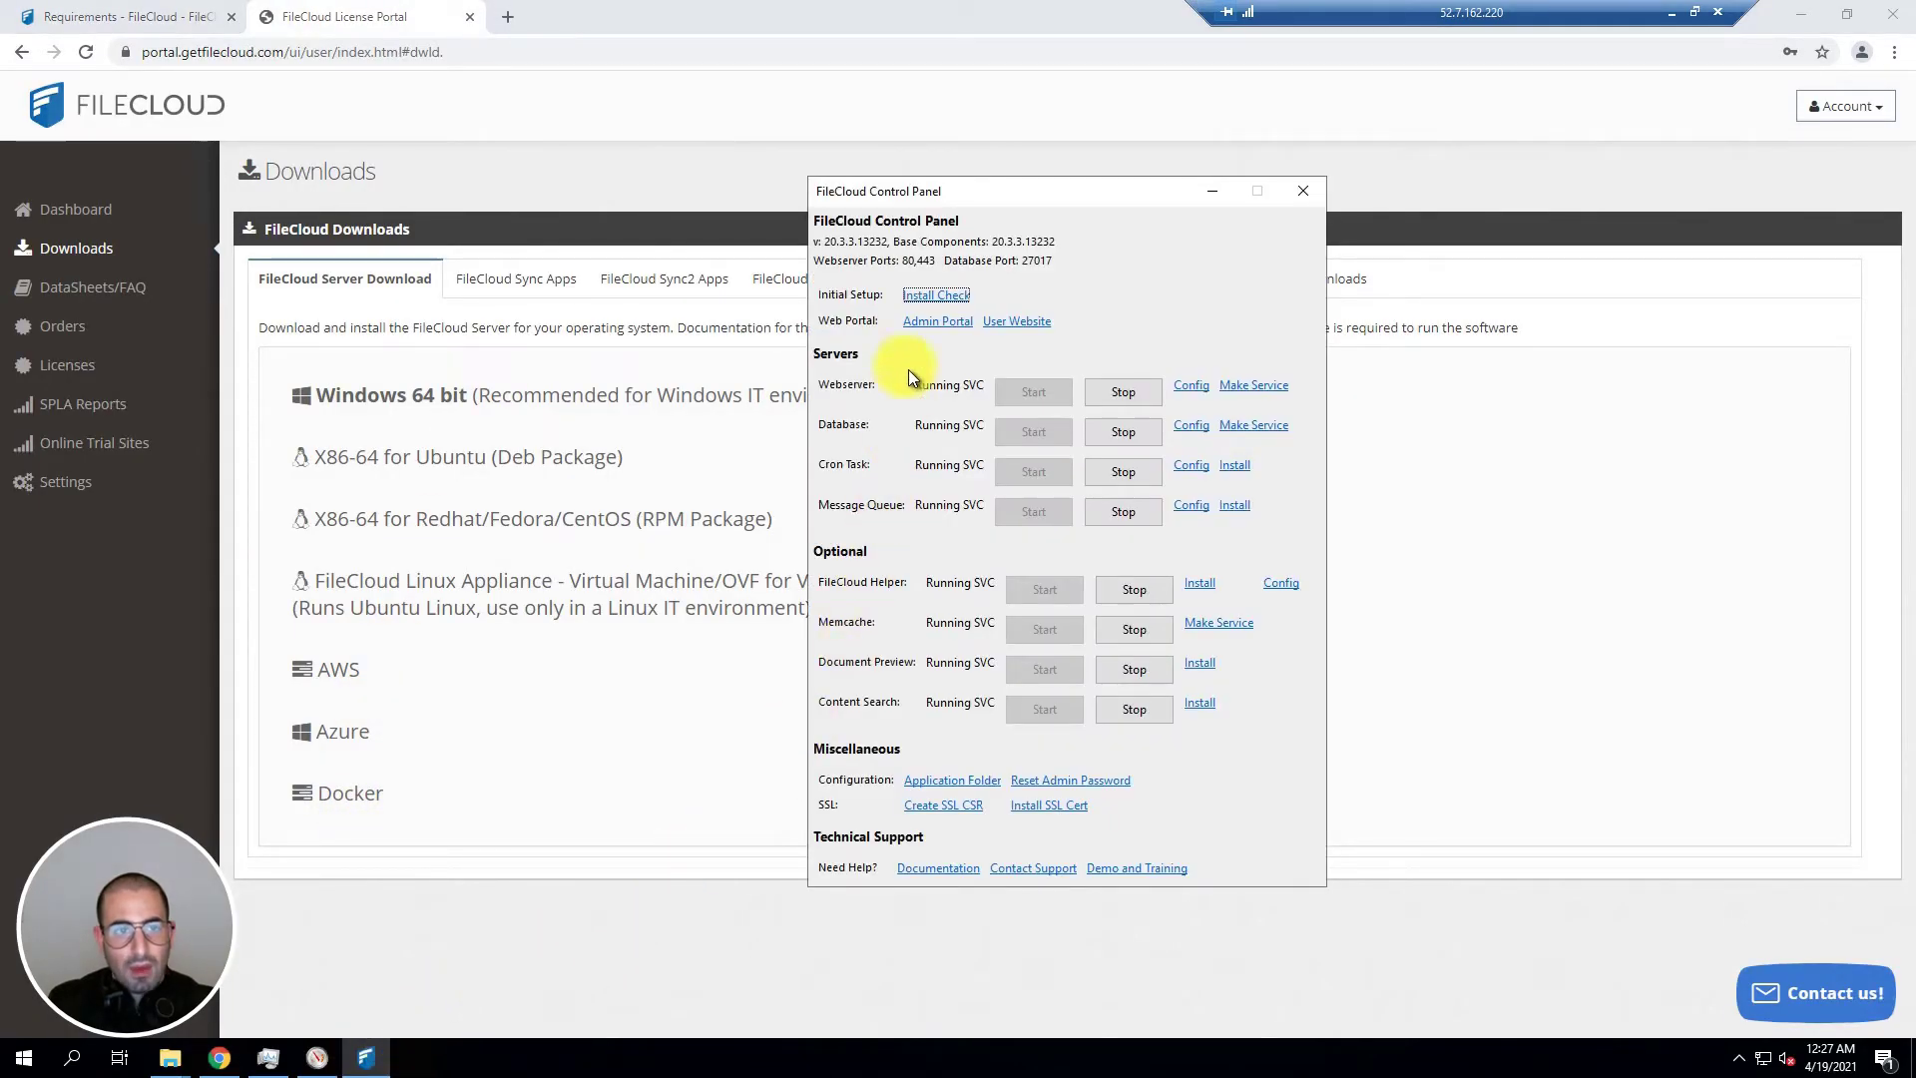
click(919, 320)
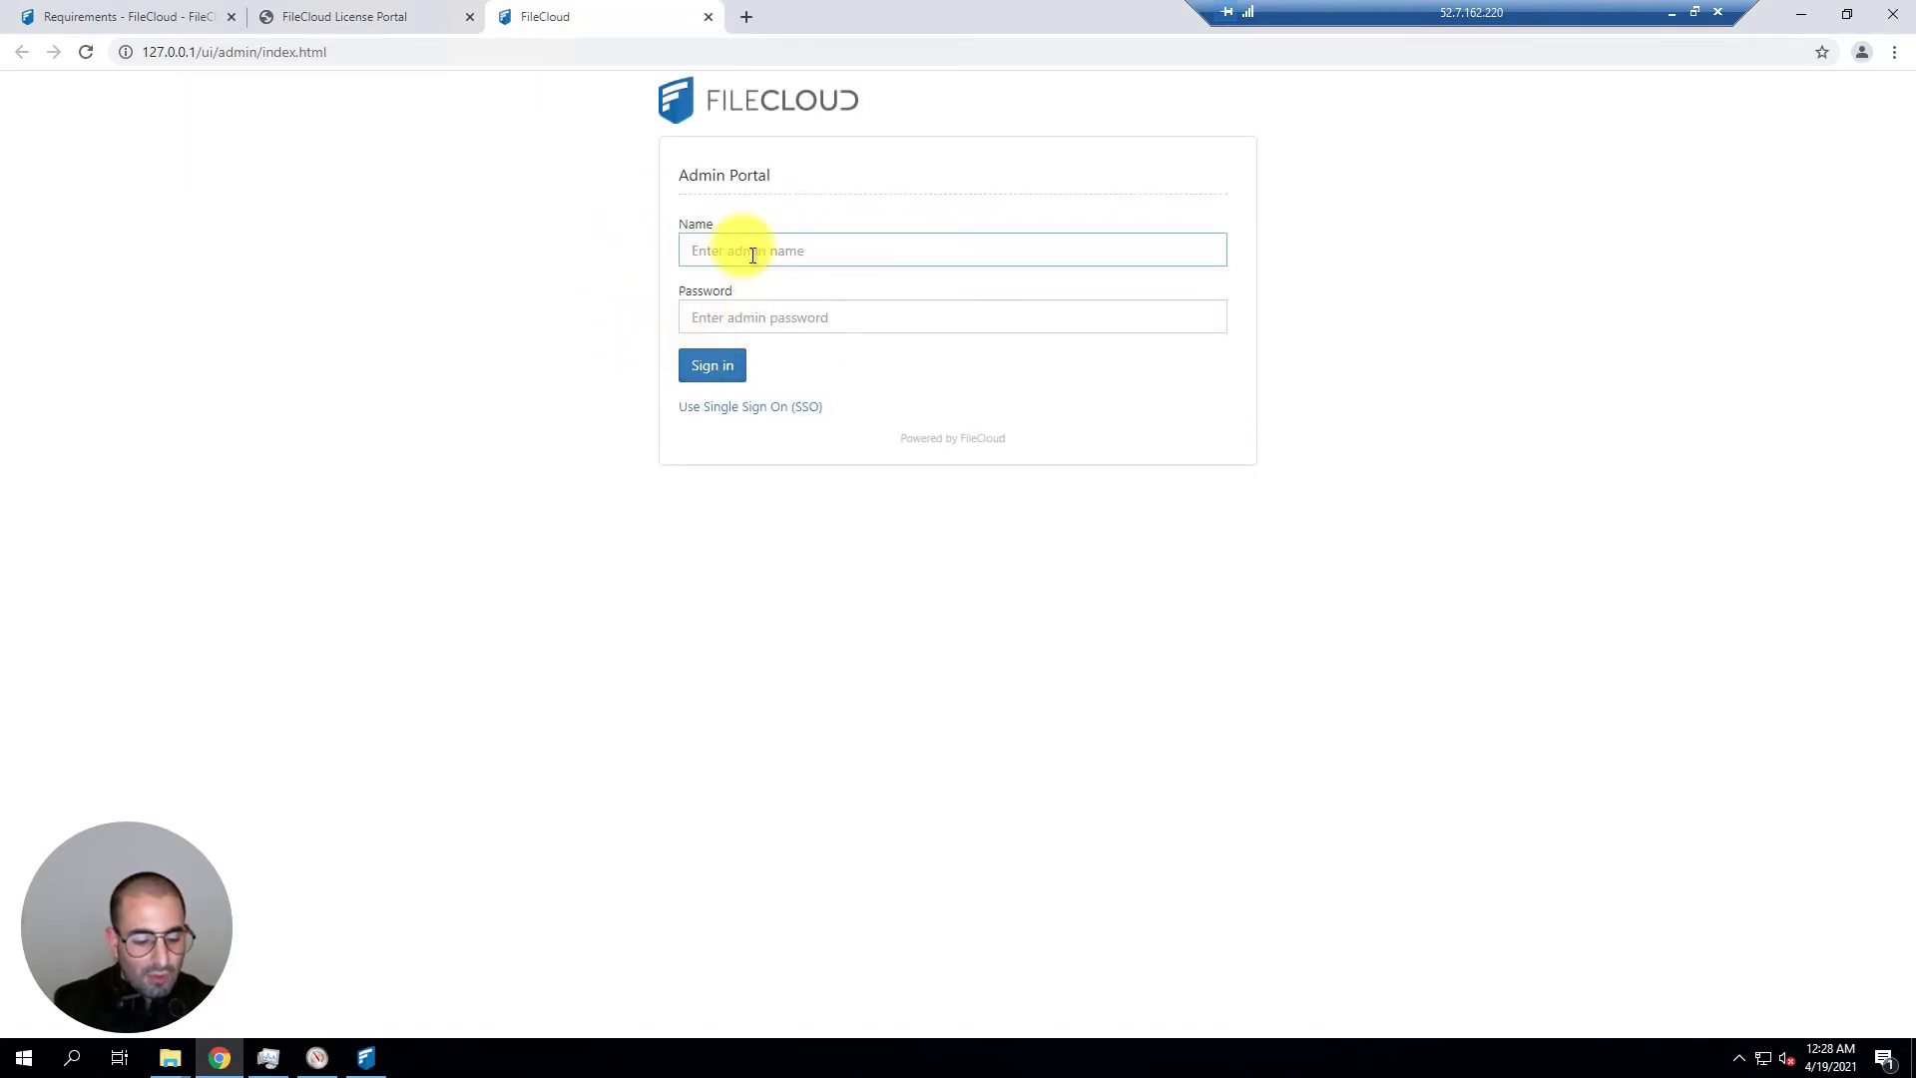
text(admin)
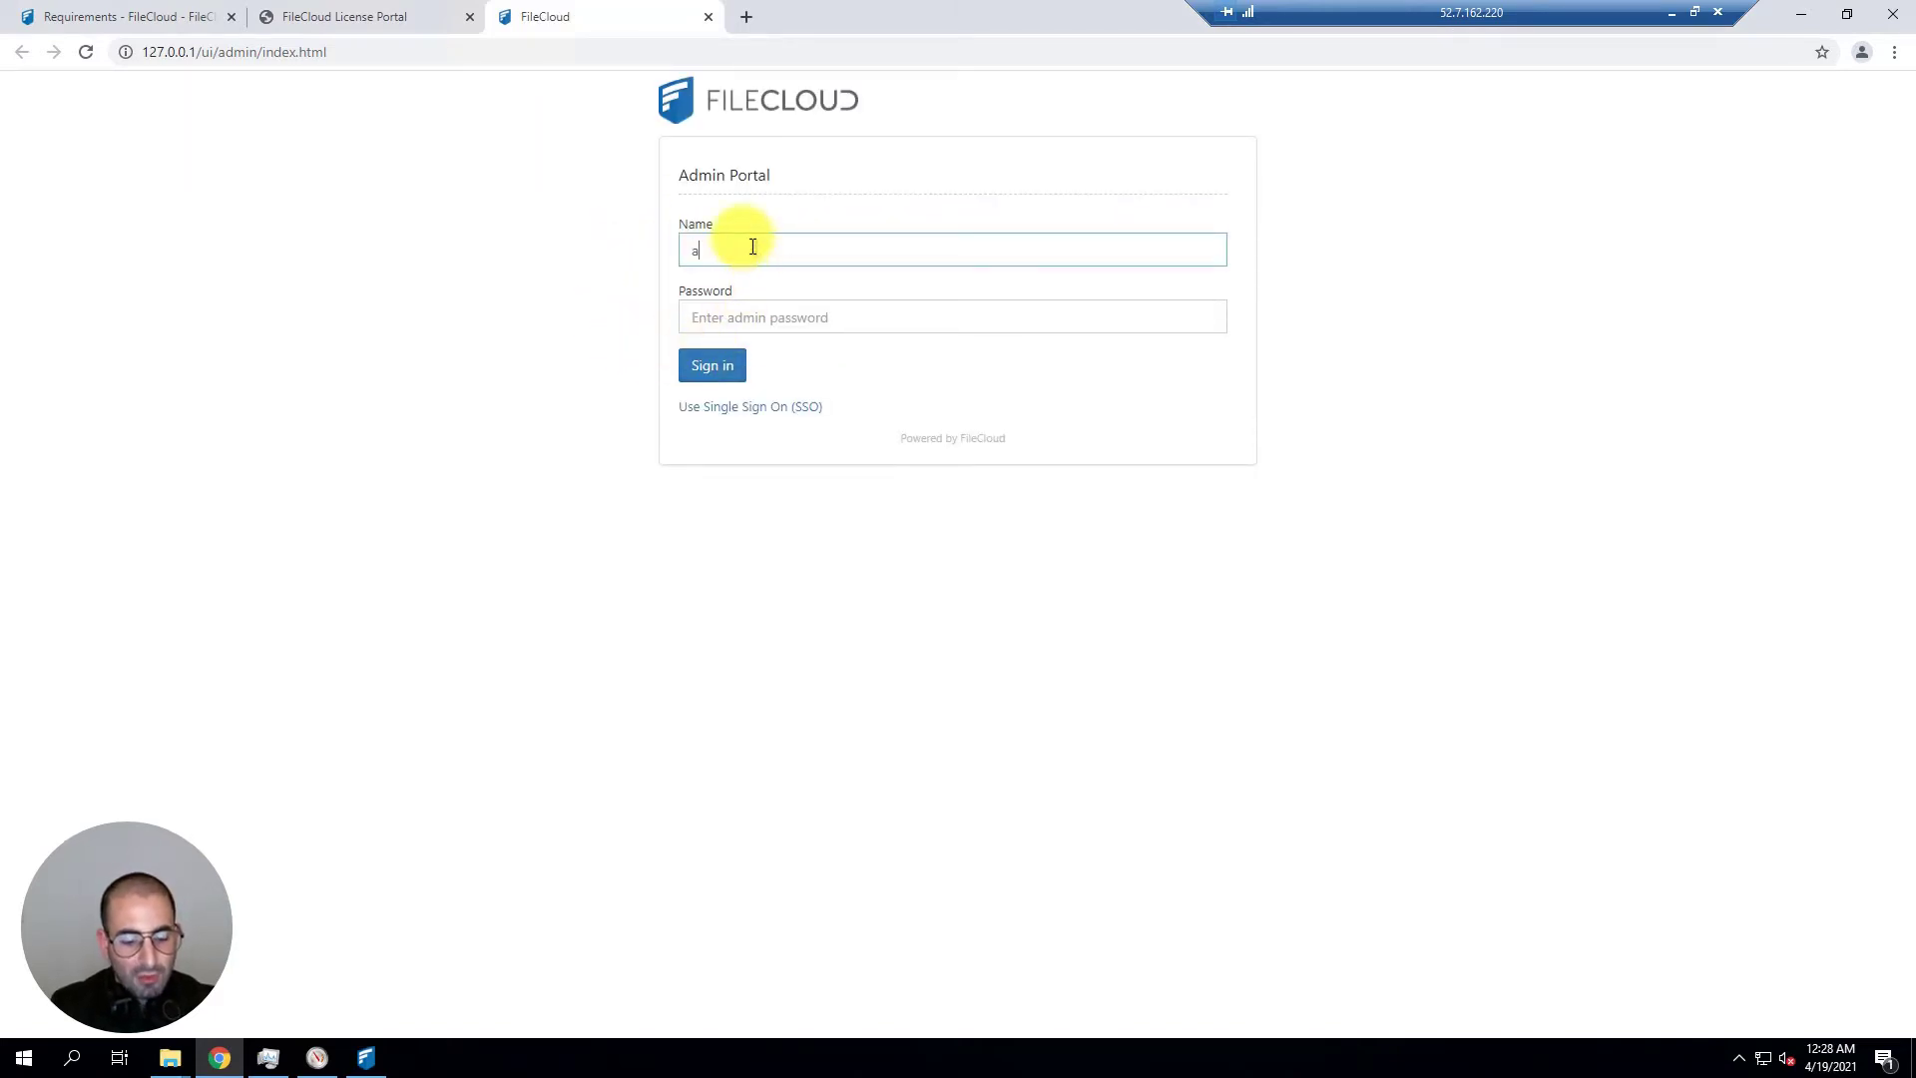
key(Tab)
text(a)
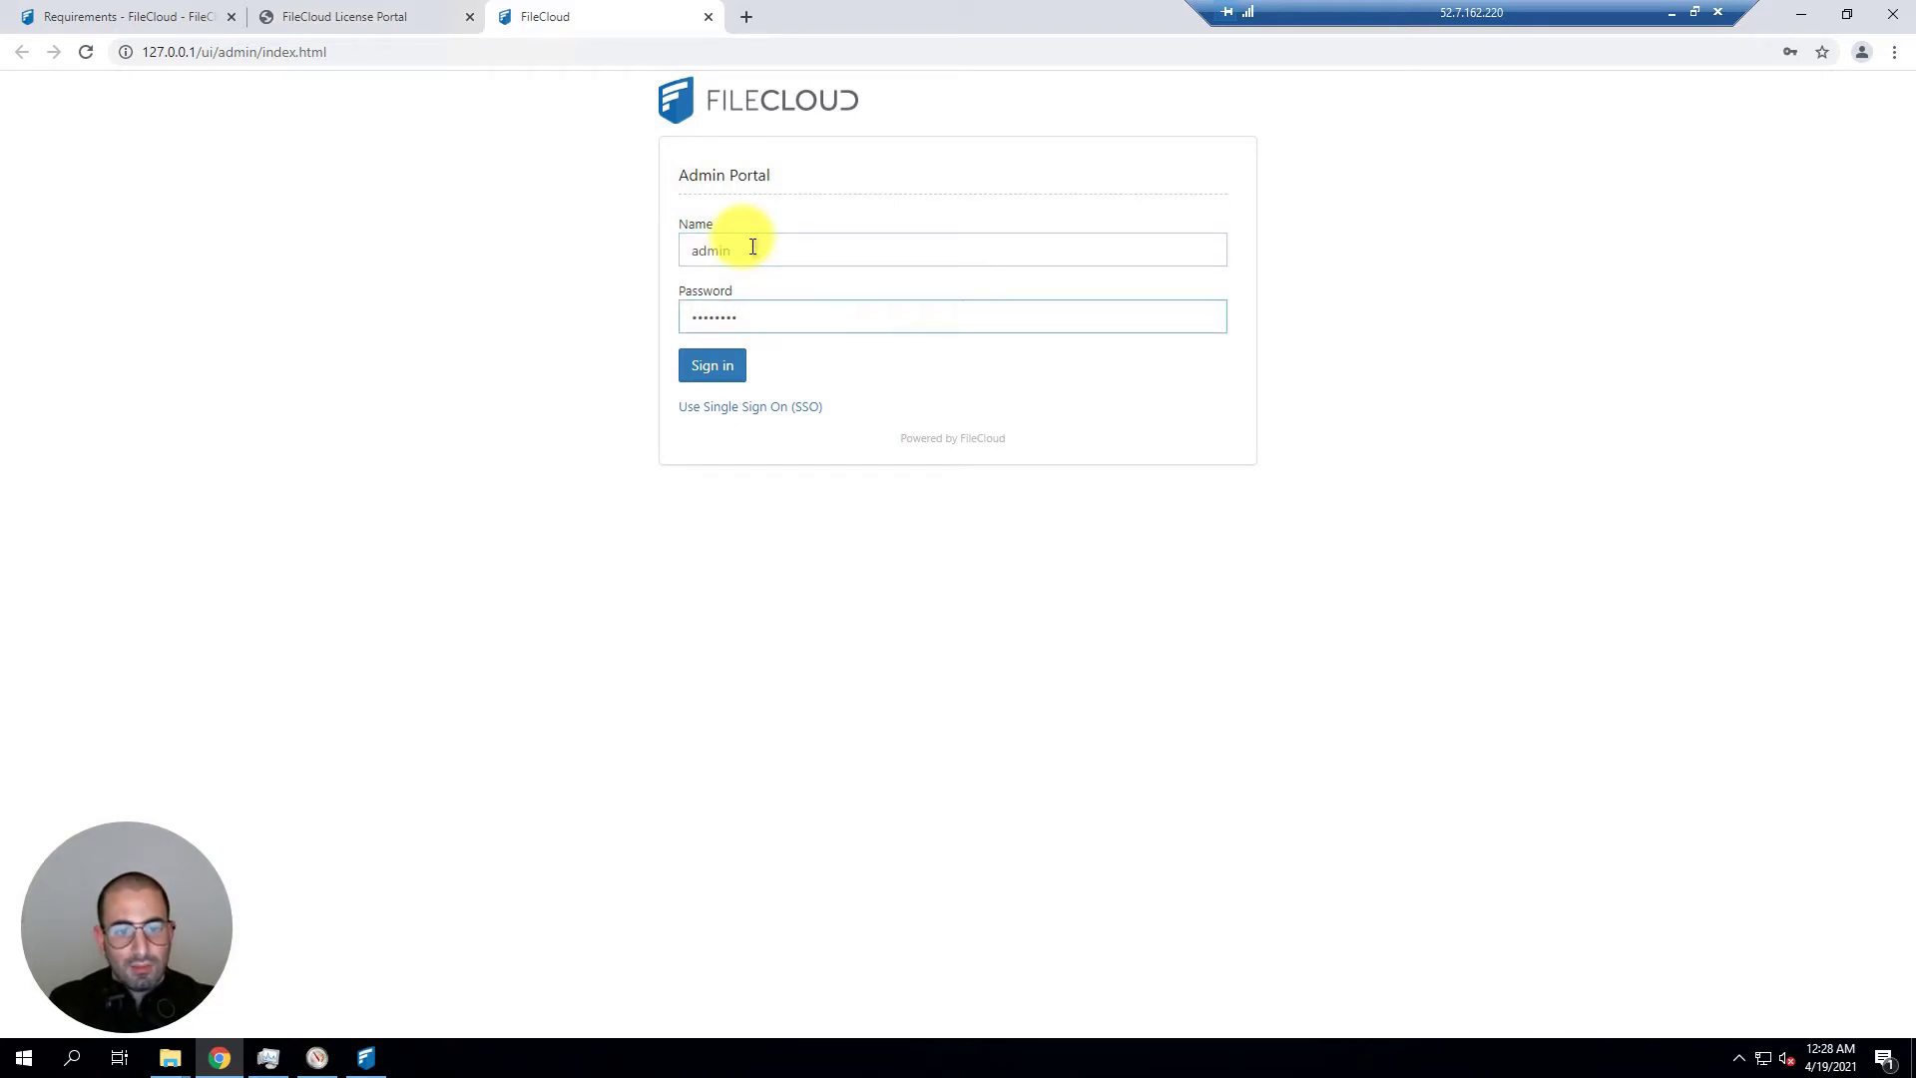
click(696, 365)
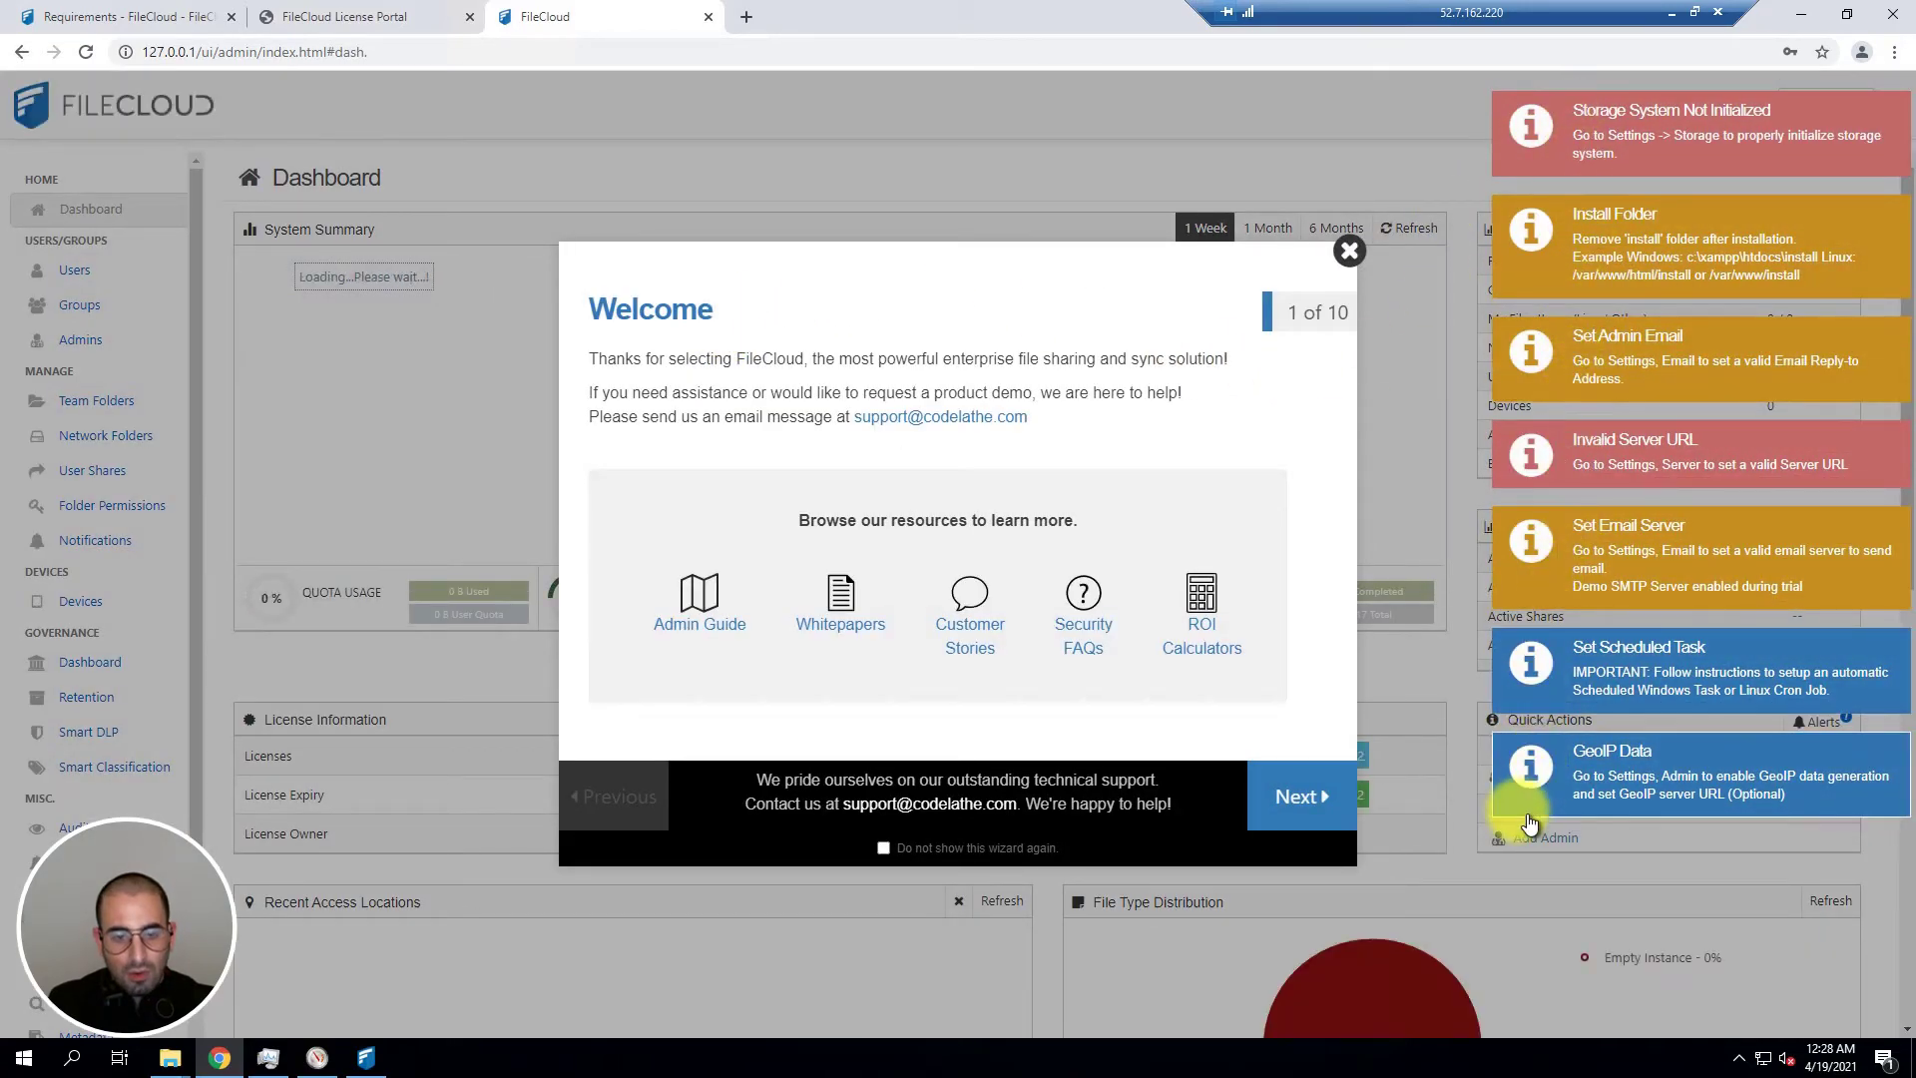
Step: Set the welcome wizard to never show again, page through it, and close it
click(882, 849)
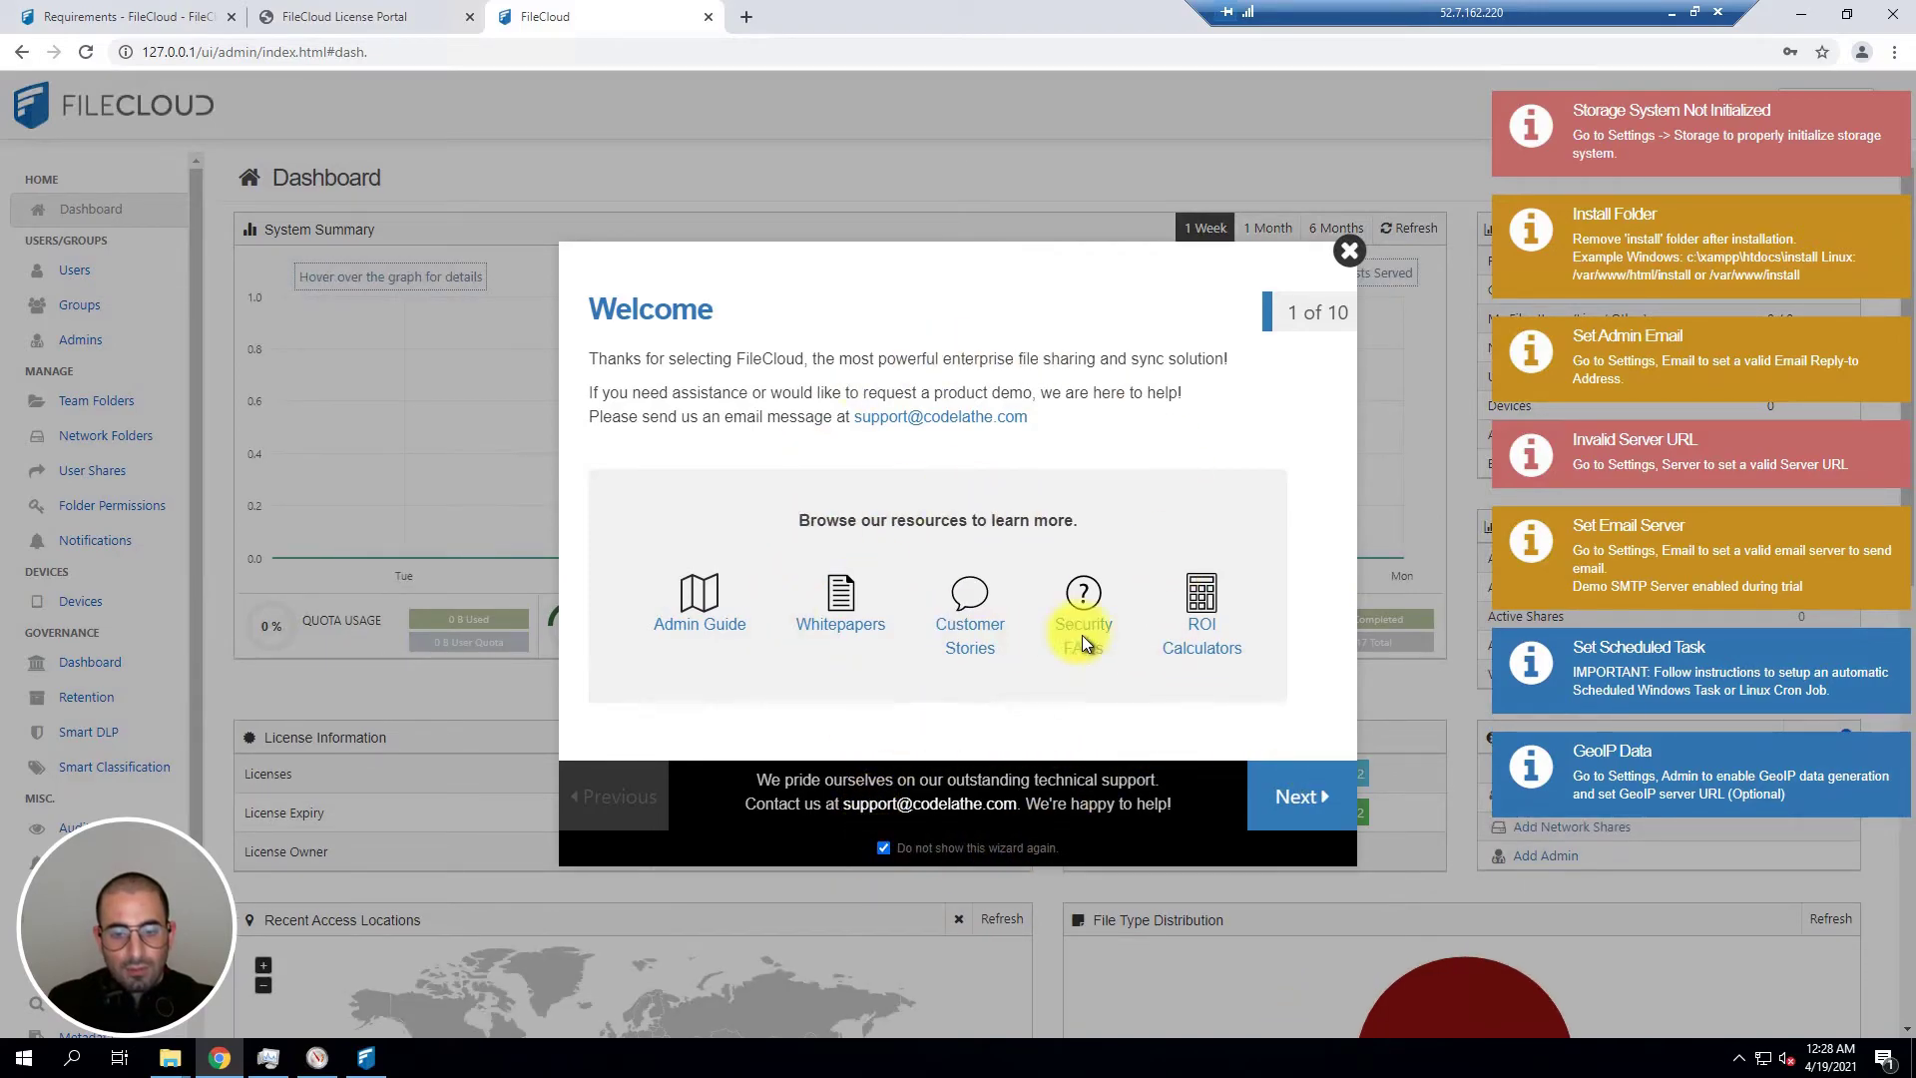
click(1278, 794)
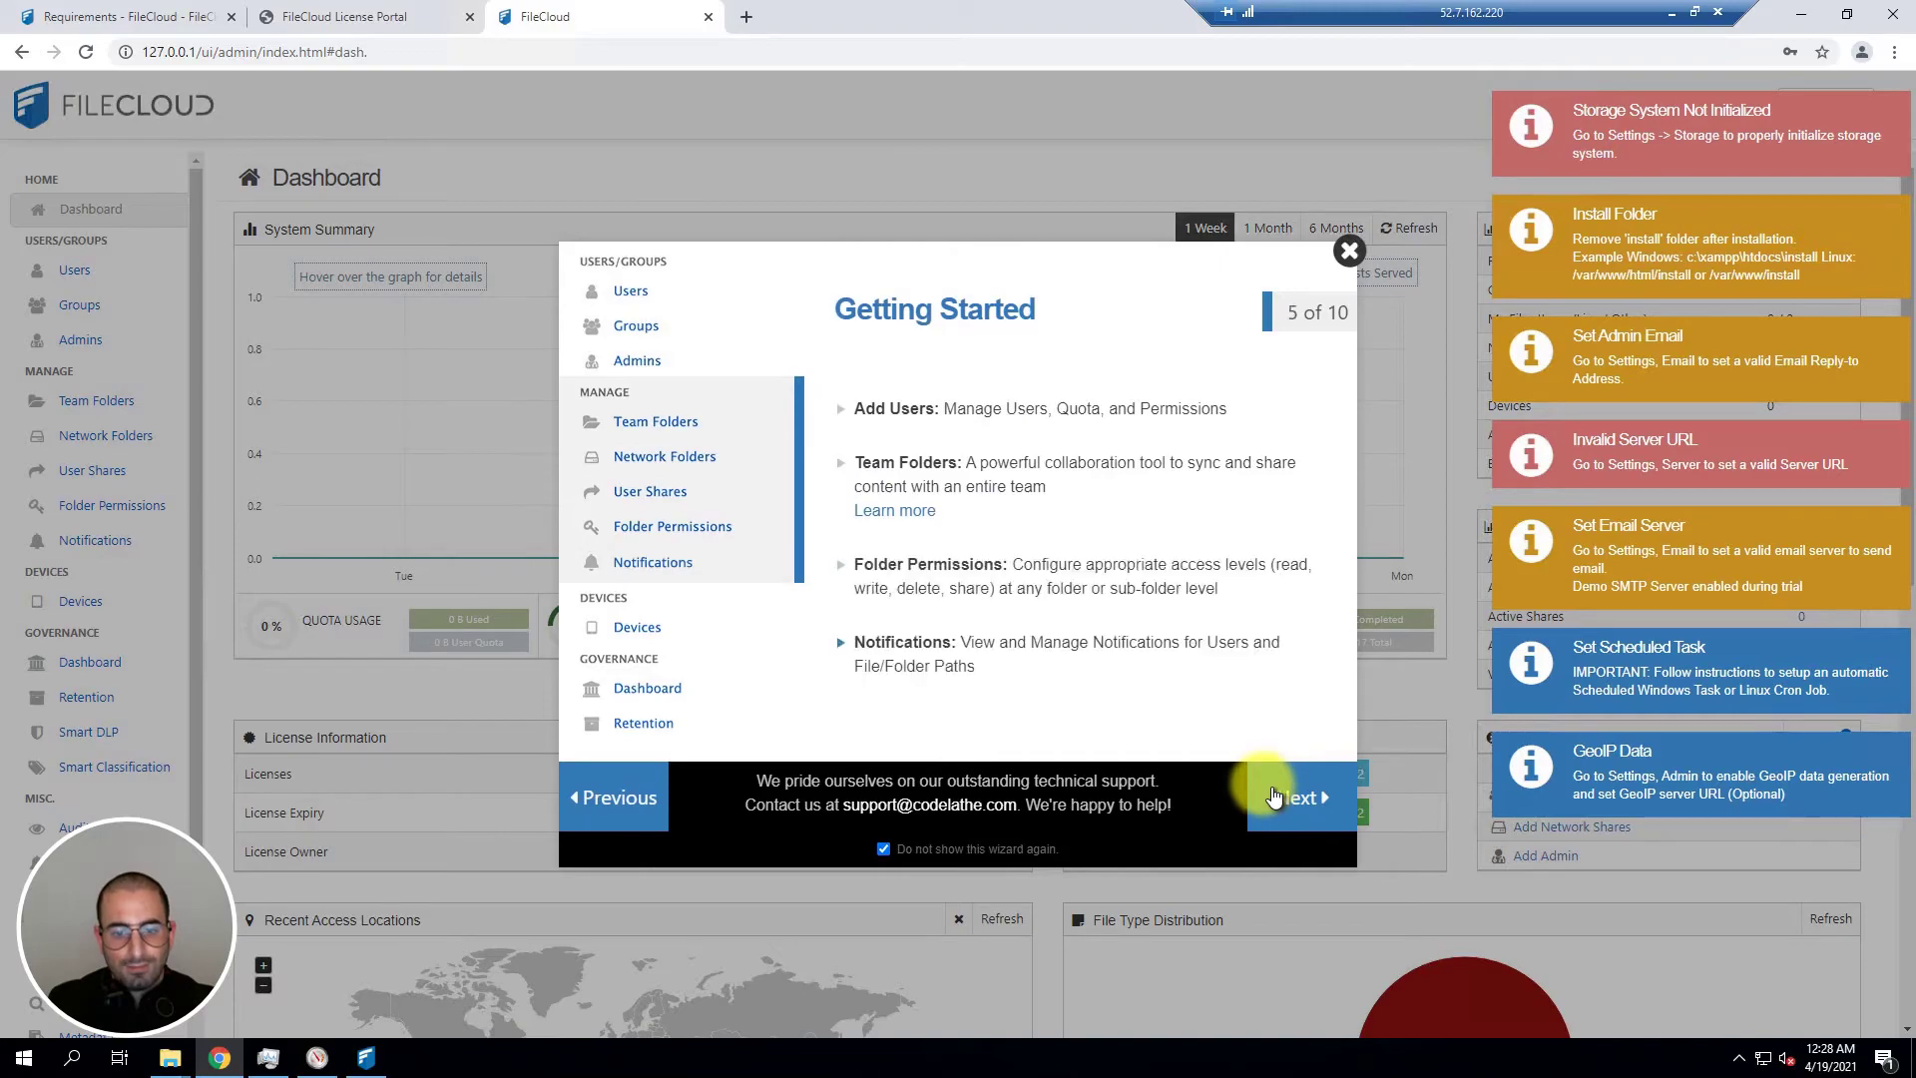
click(1273, 795)
click(1349, 250)
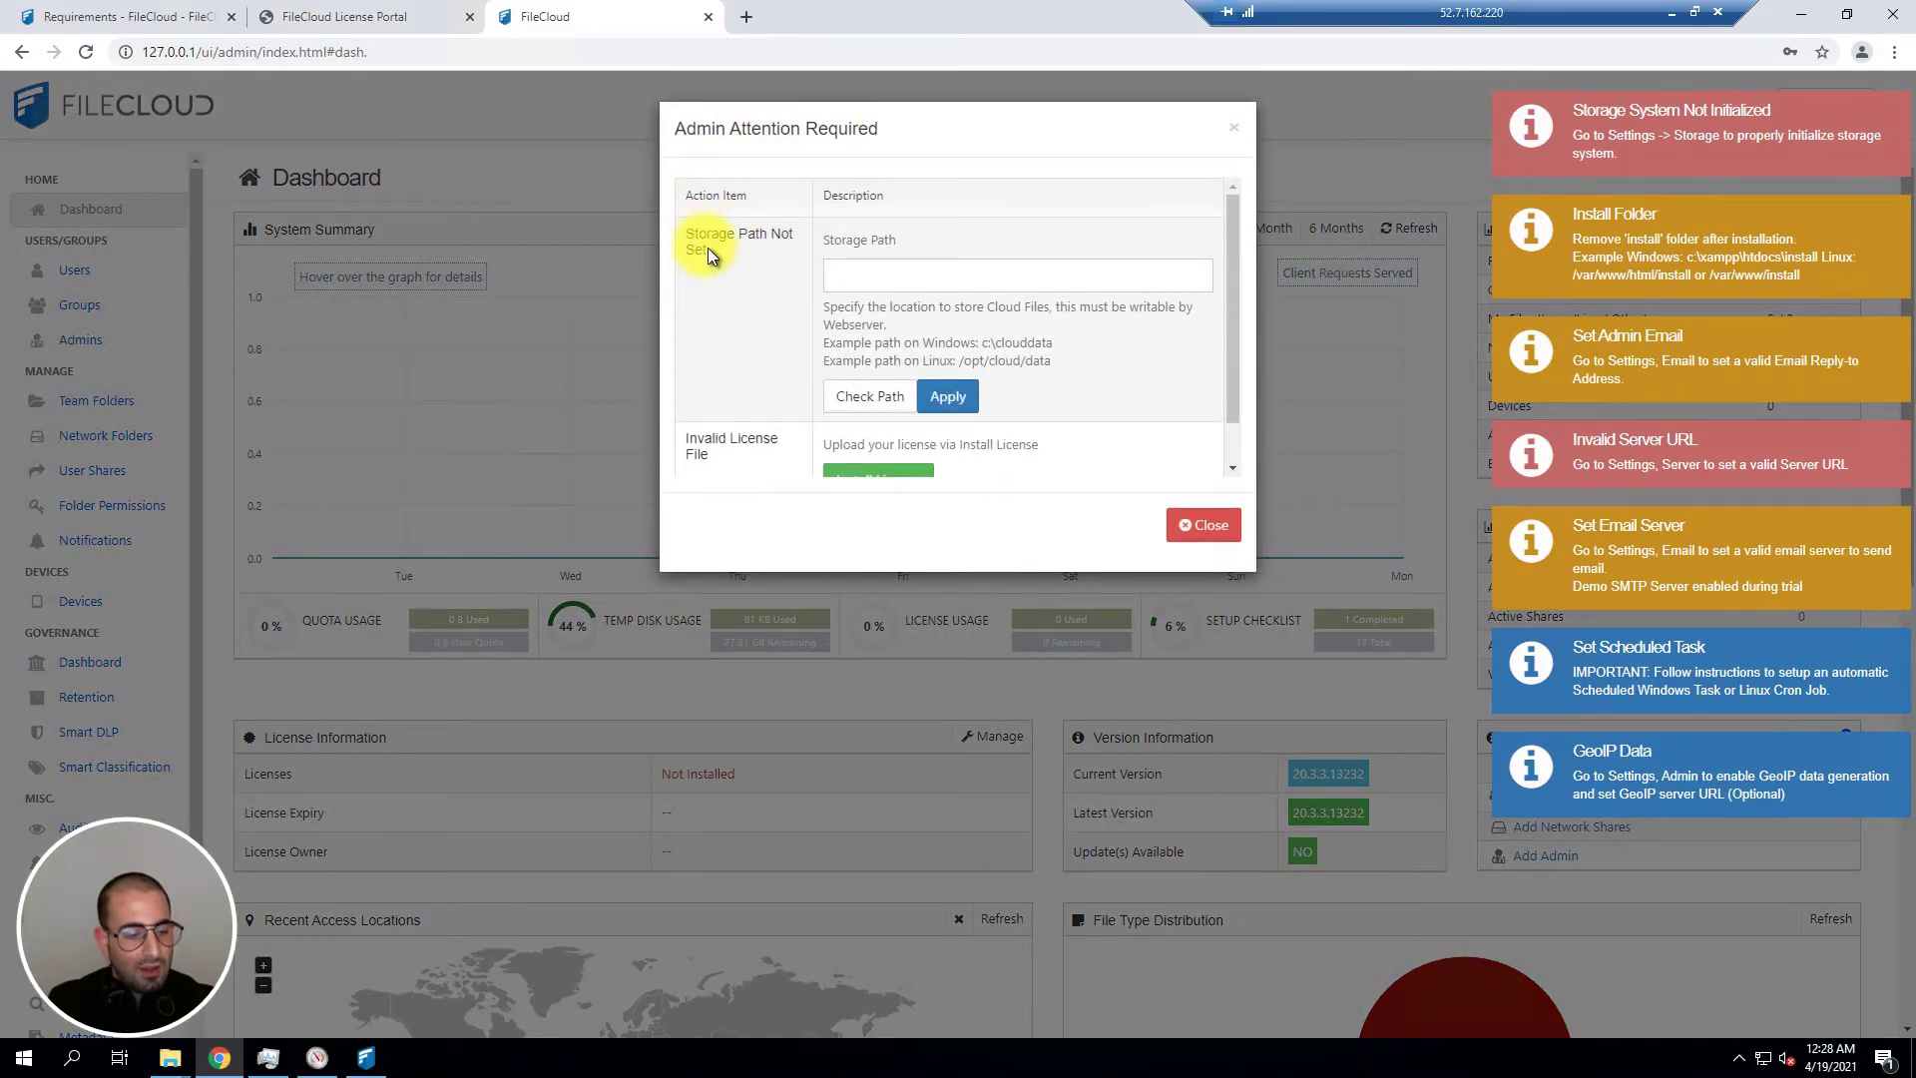
Step: Copy the C:\FileCloud_DoNotDelete folder path from File Explorer
drag(708, 254, 675, 223)
click(159, 1063)
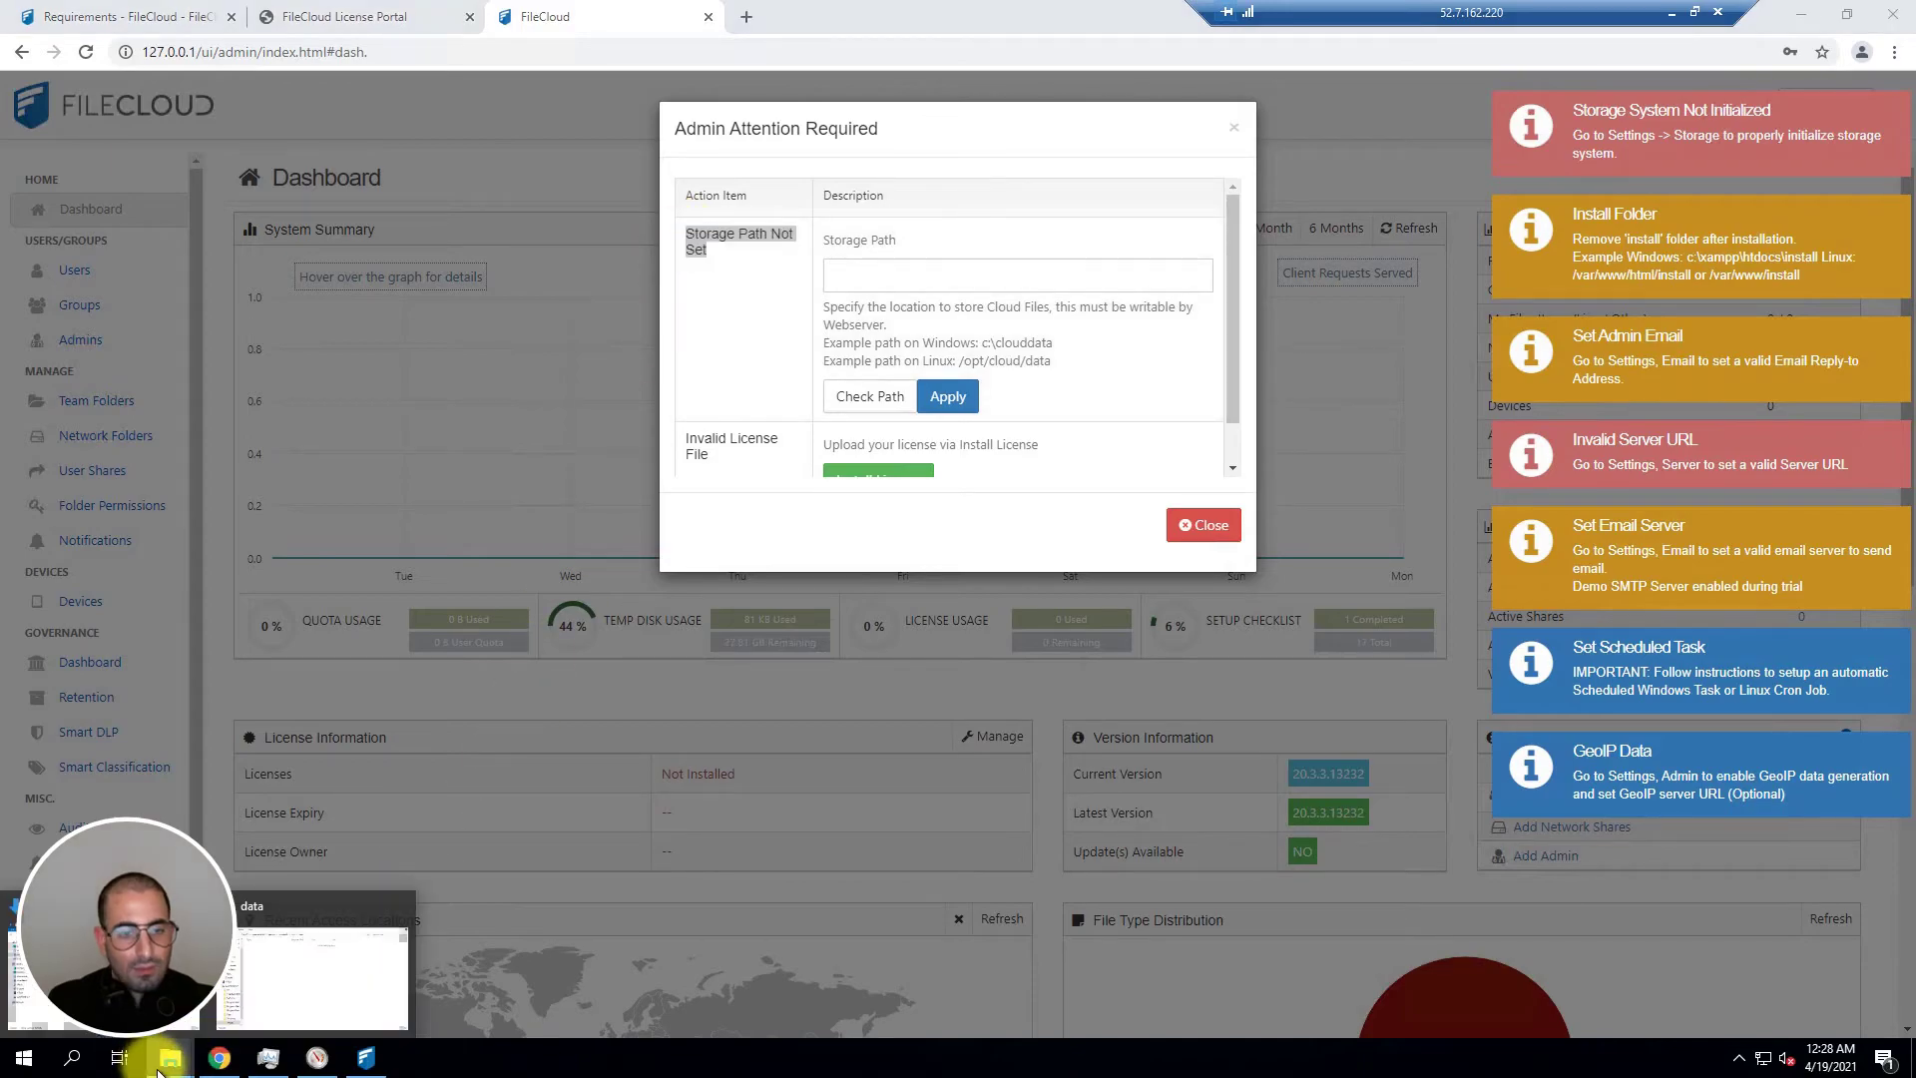
click(320, 972)
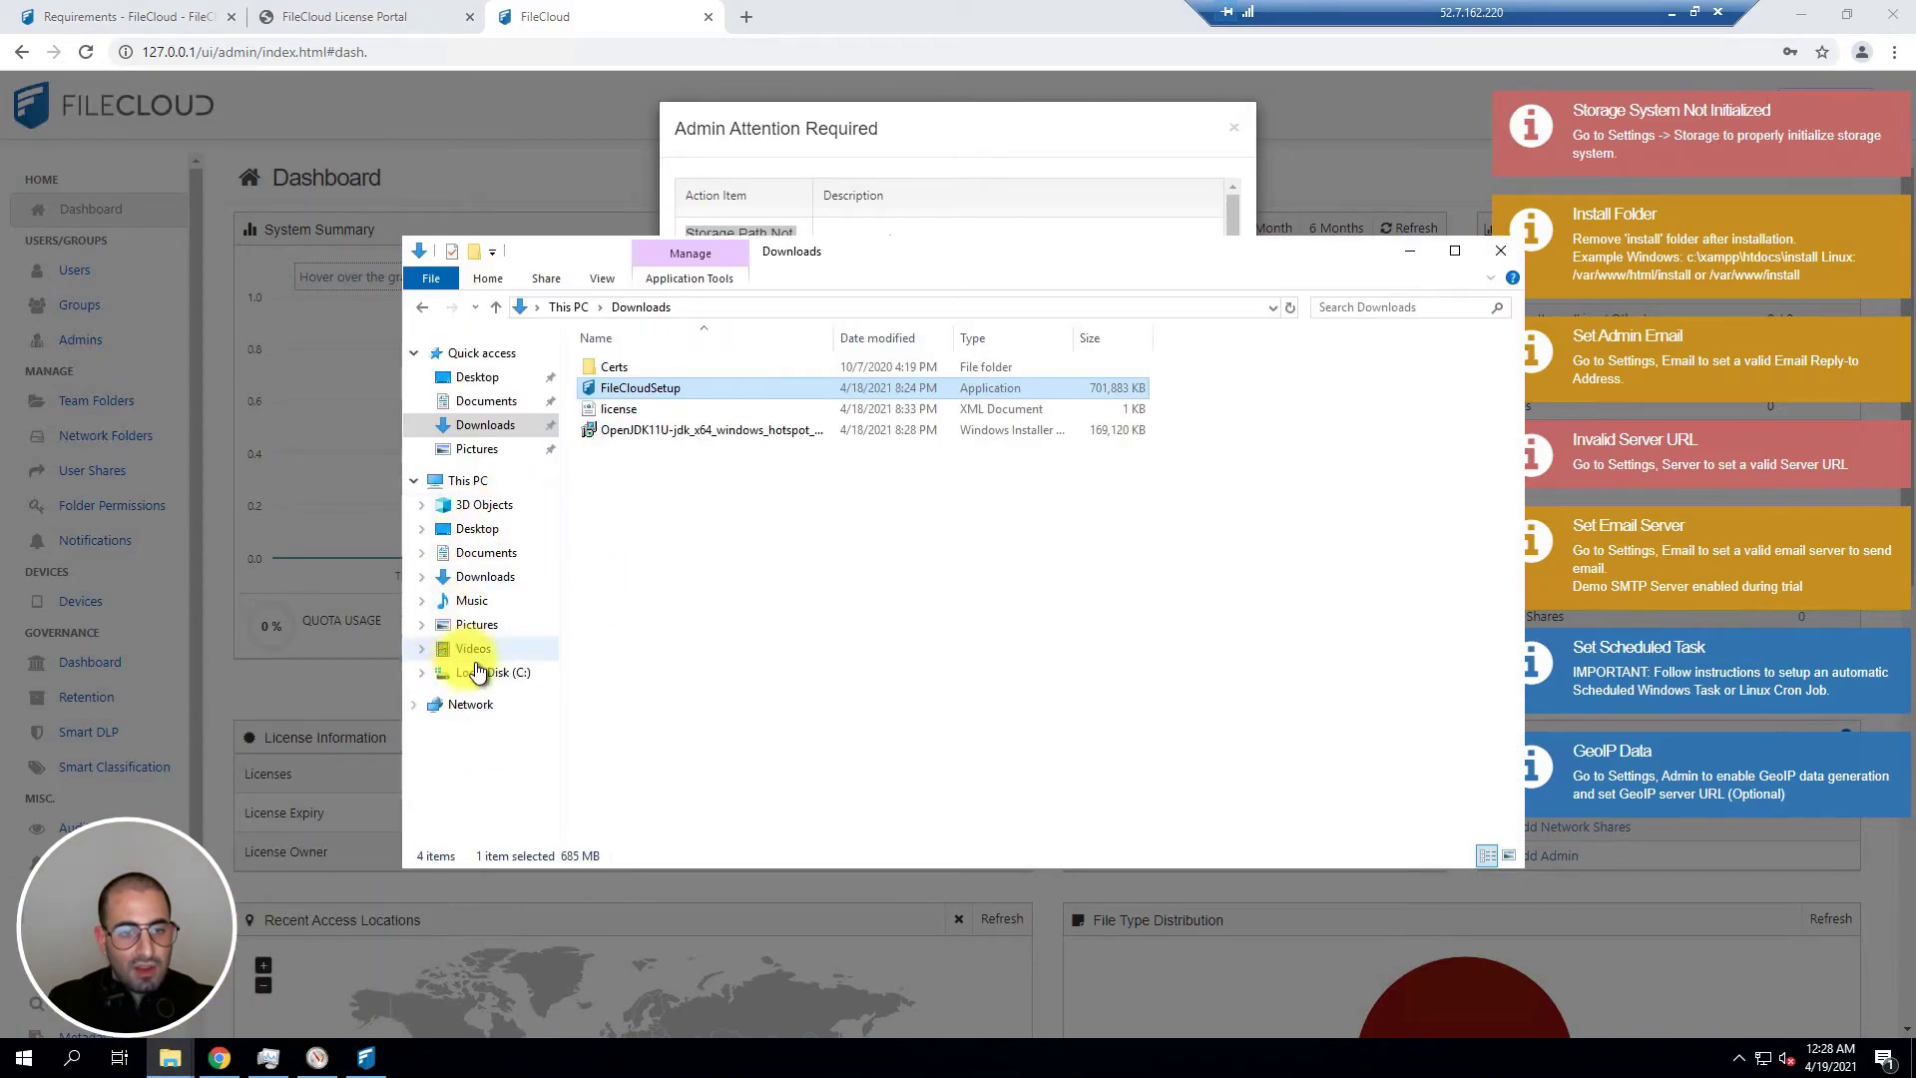
click(476, 670)
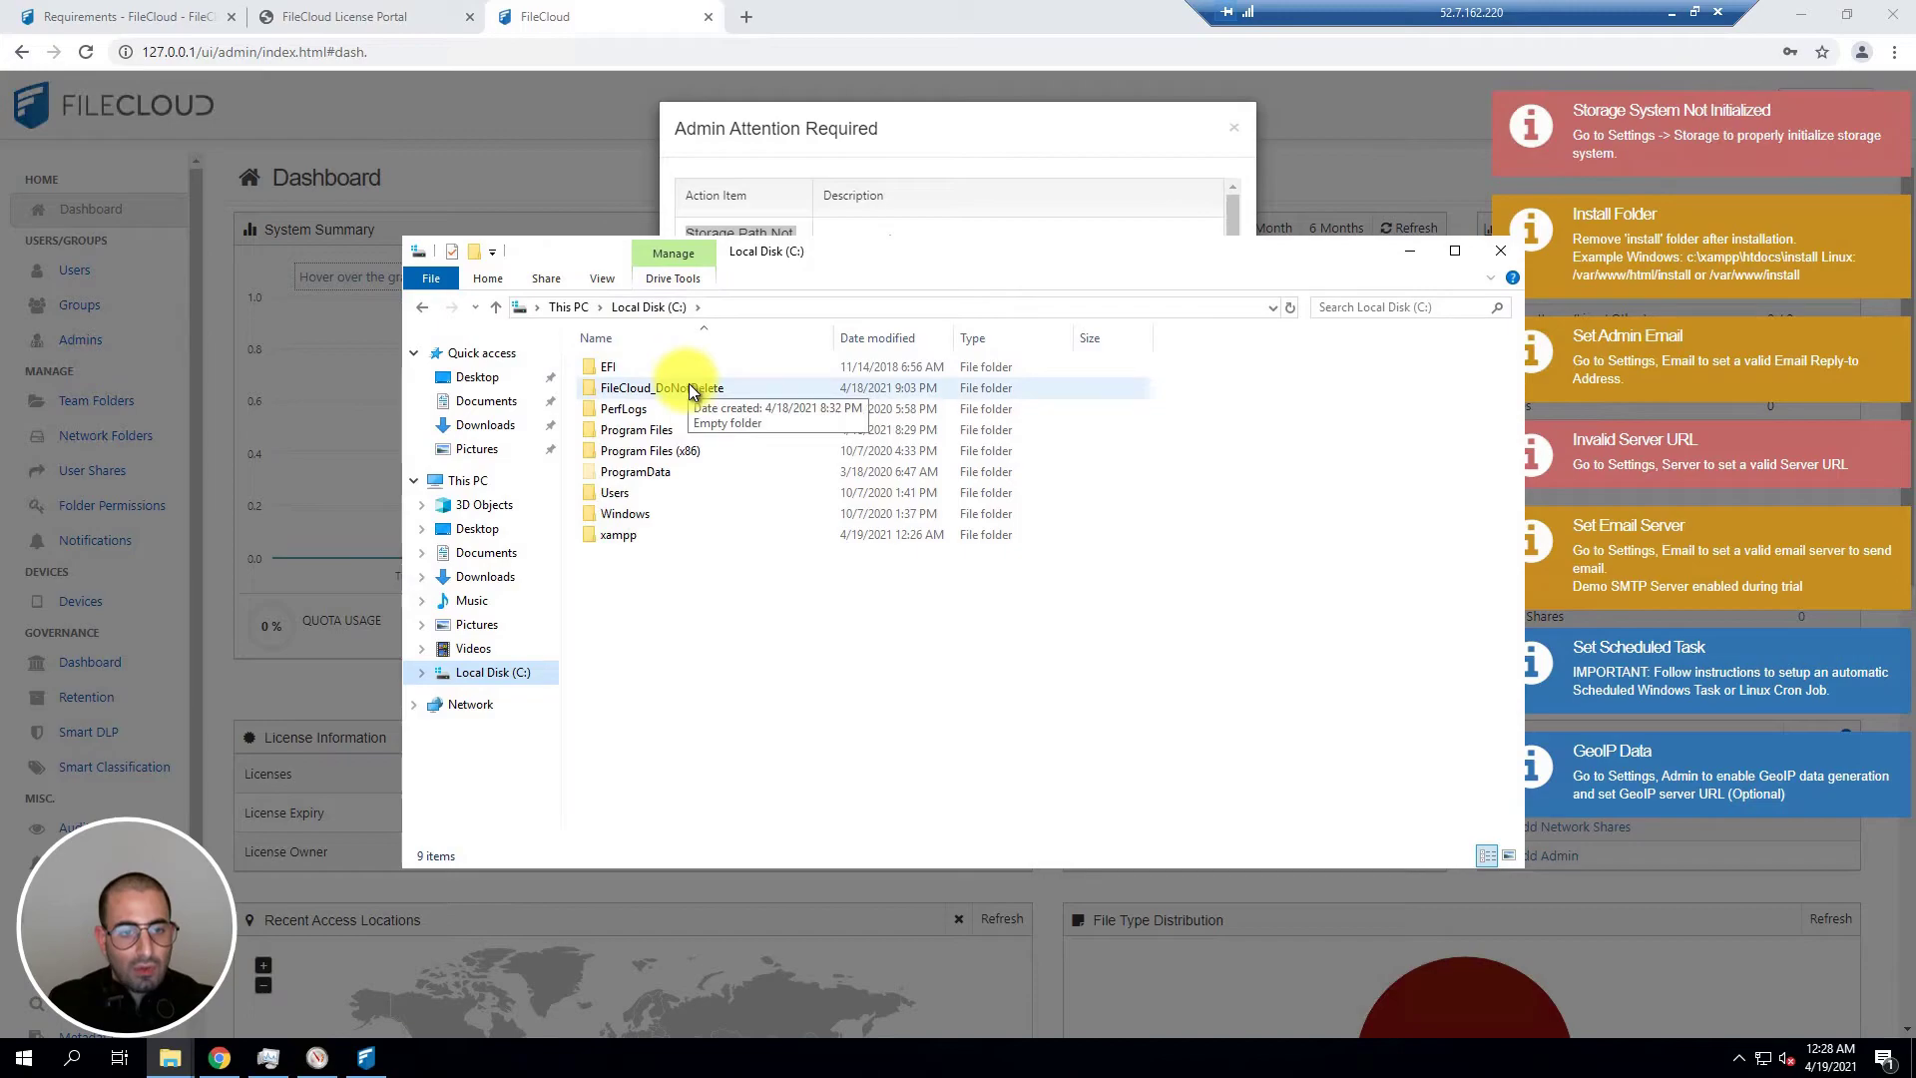
double_click(614, 387)
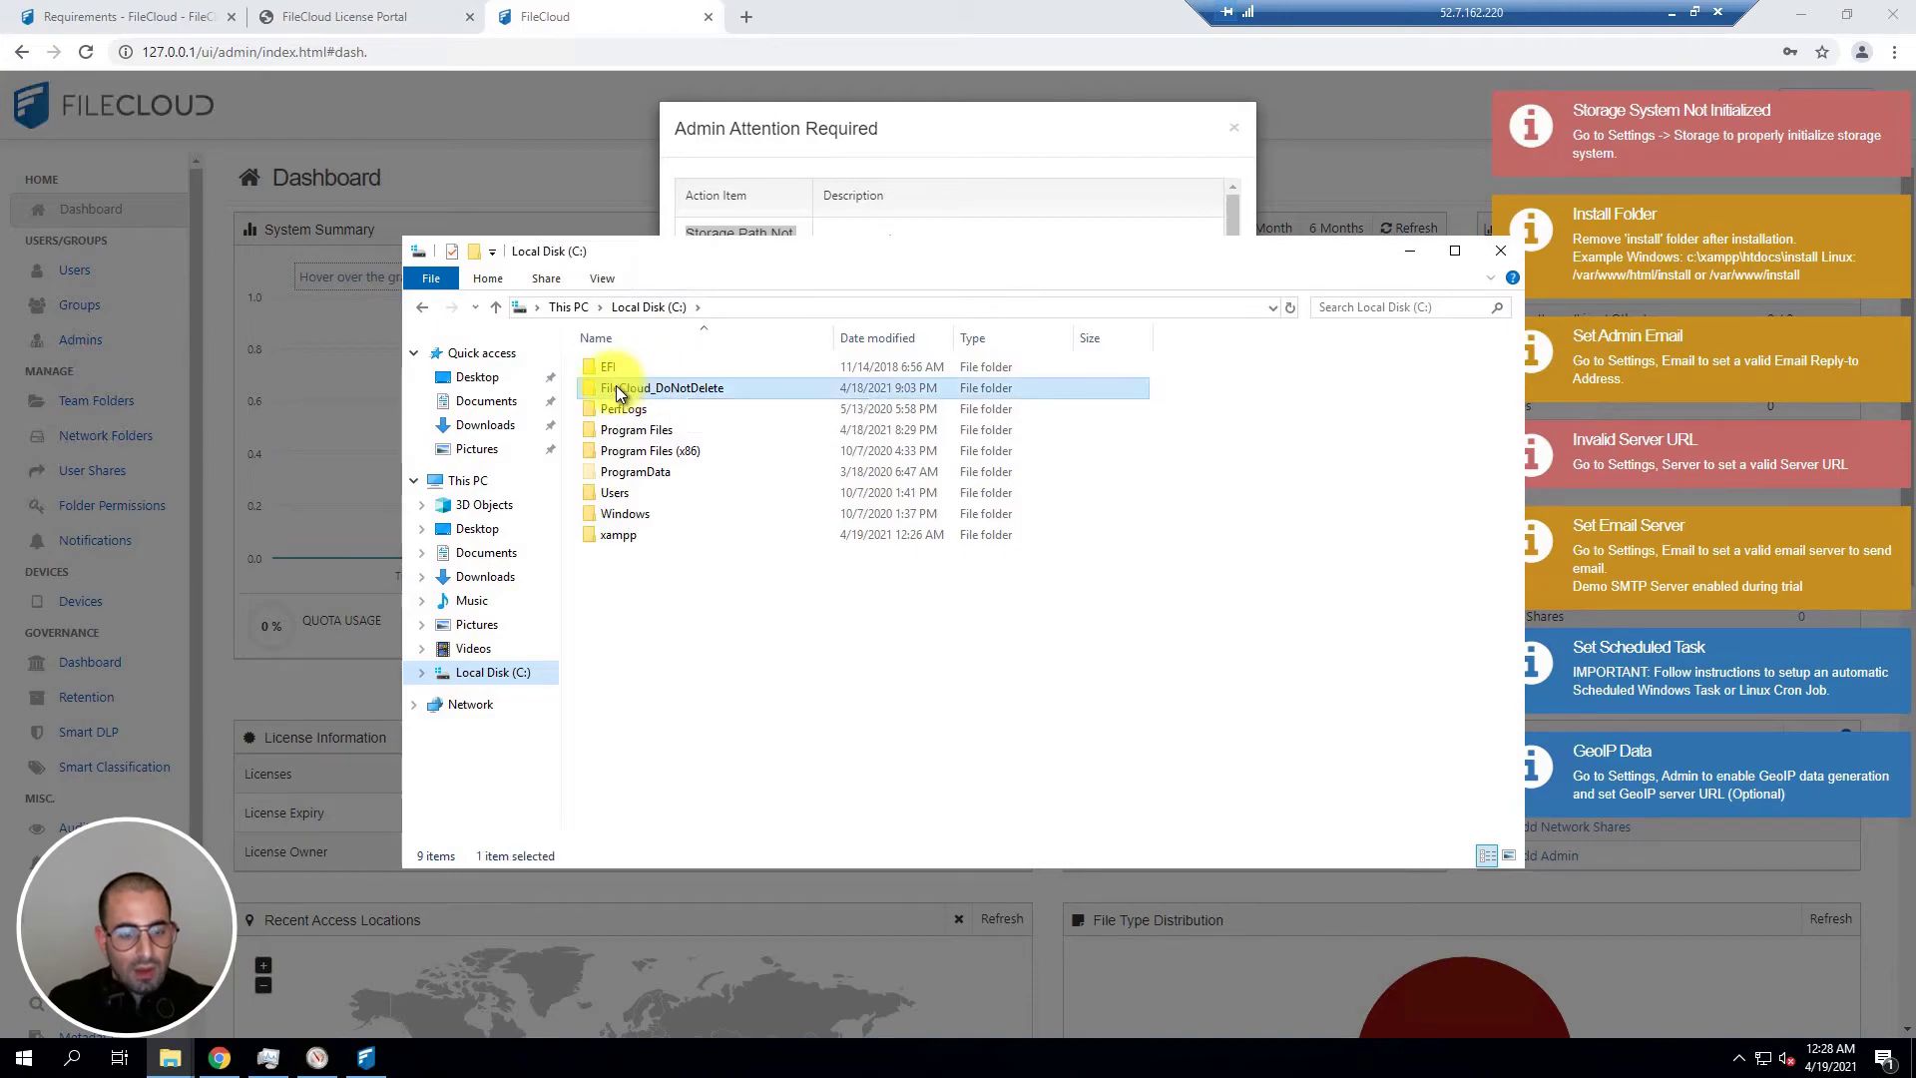
click(908, 303)
key(ctrl+c)
click(939, 135)
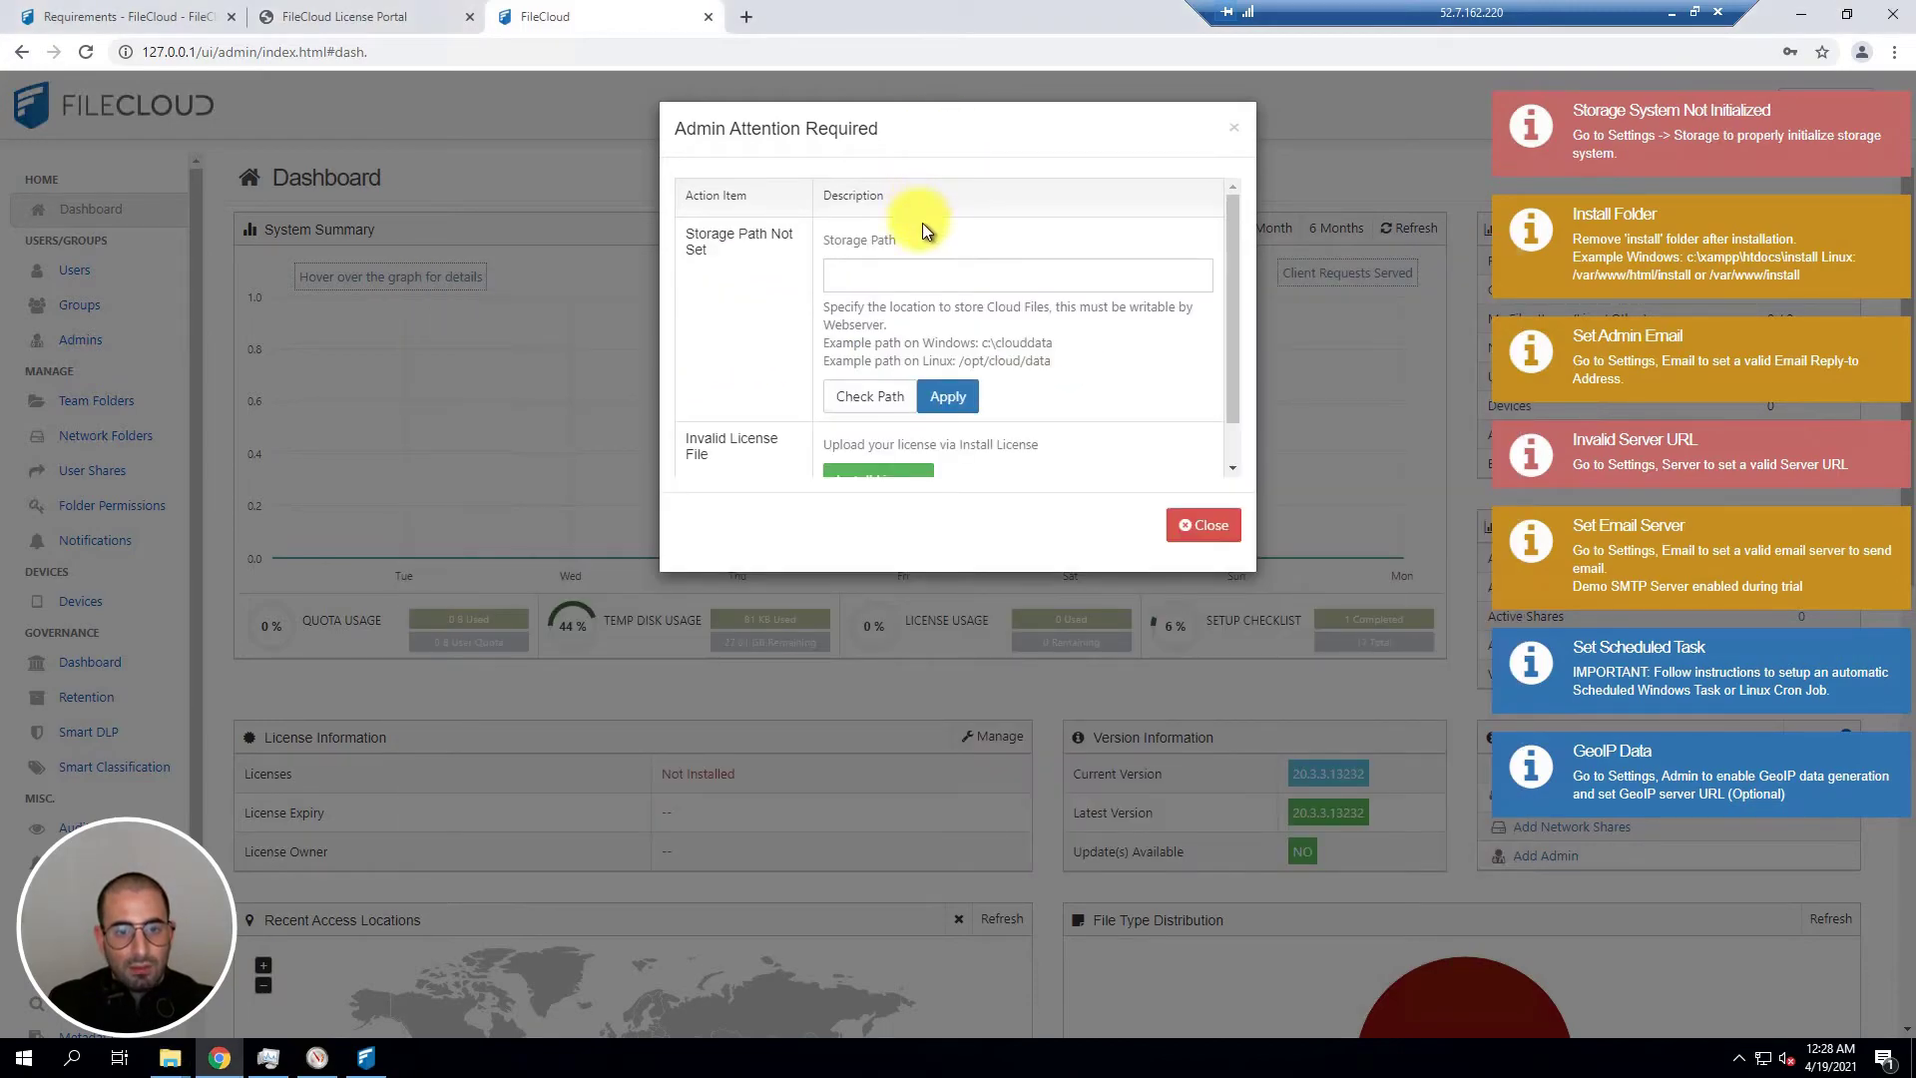
Step: Paste C:\FileCloud_DoNotDelete as the storage path, verify it is writable, and apply it
click(866, 266)
key(ctrl+v)
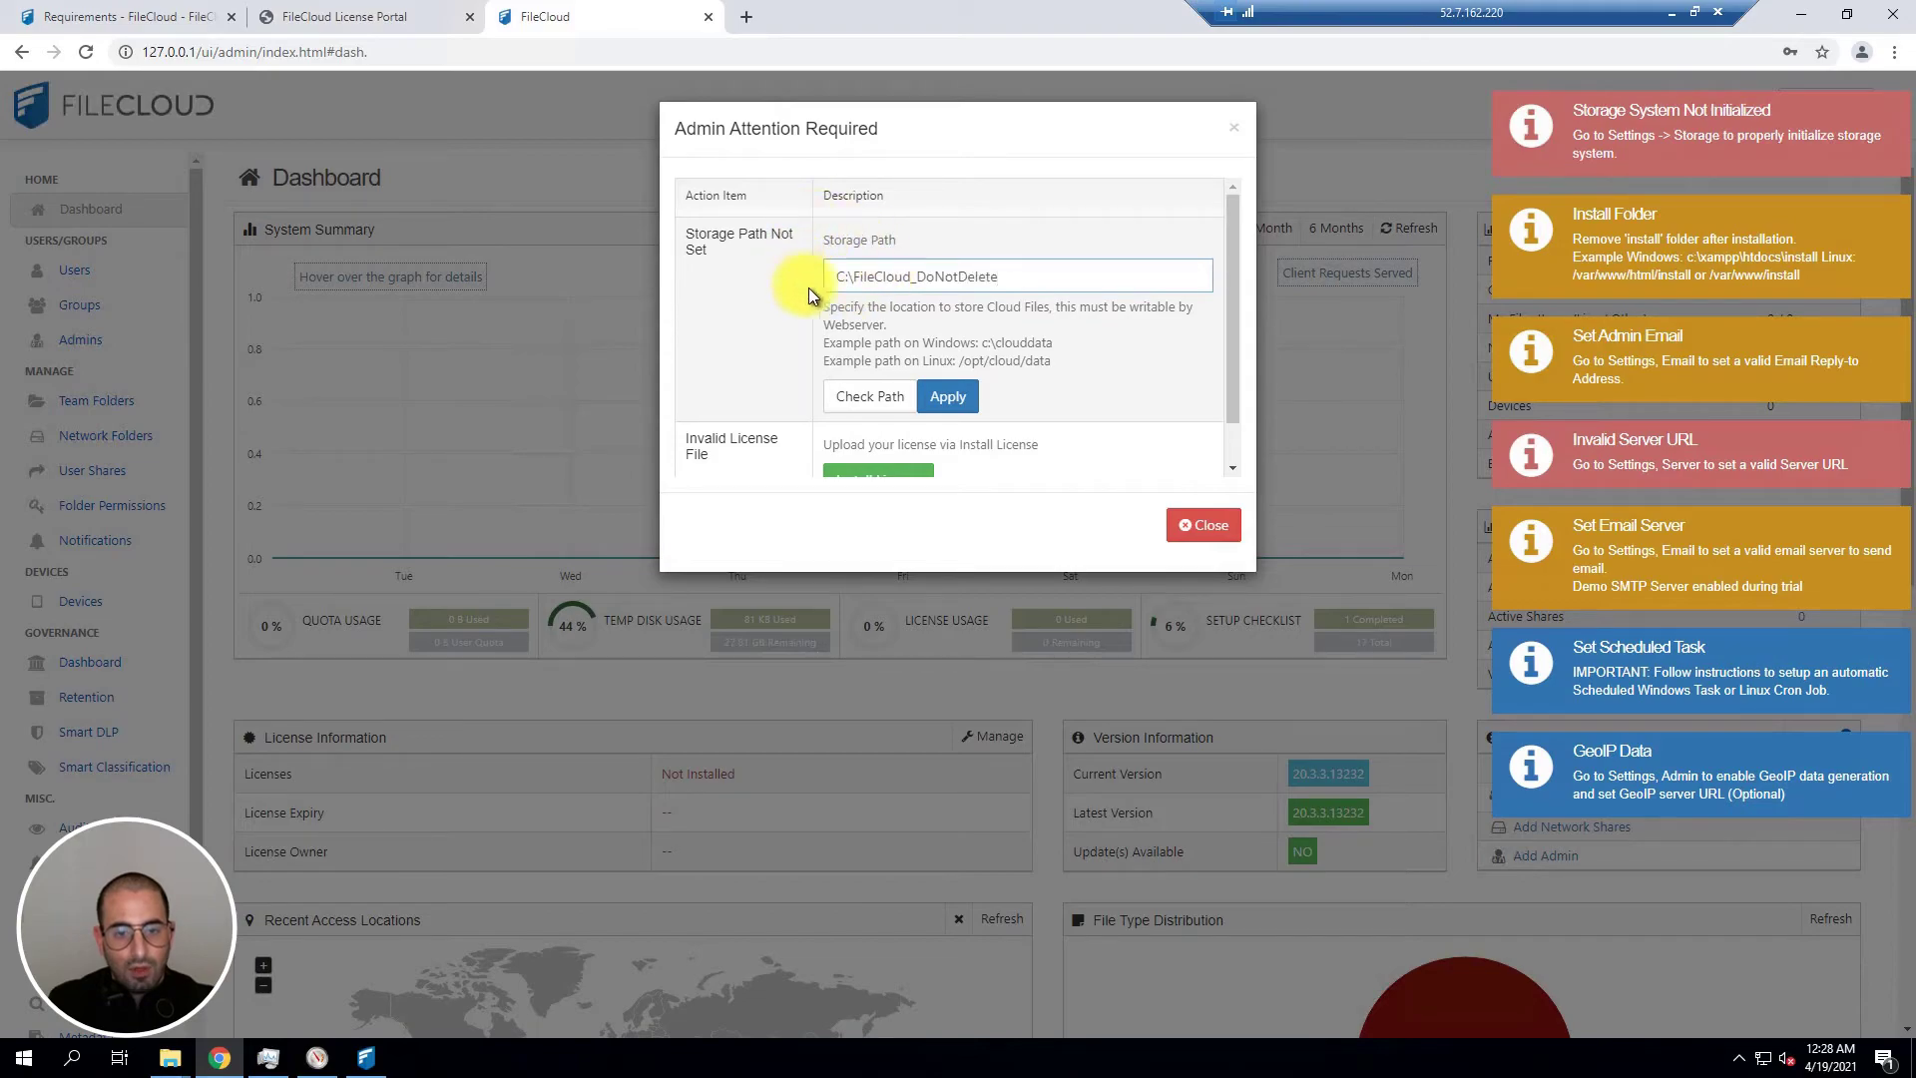
click(874, 395)
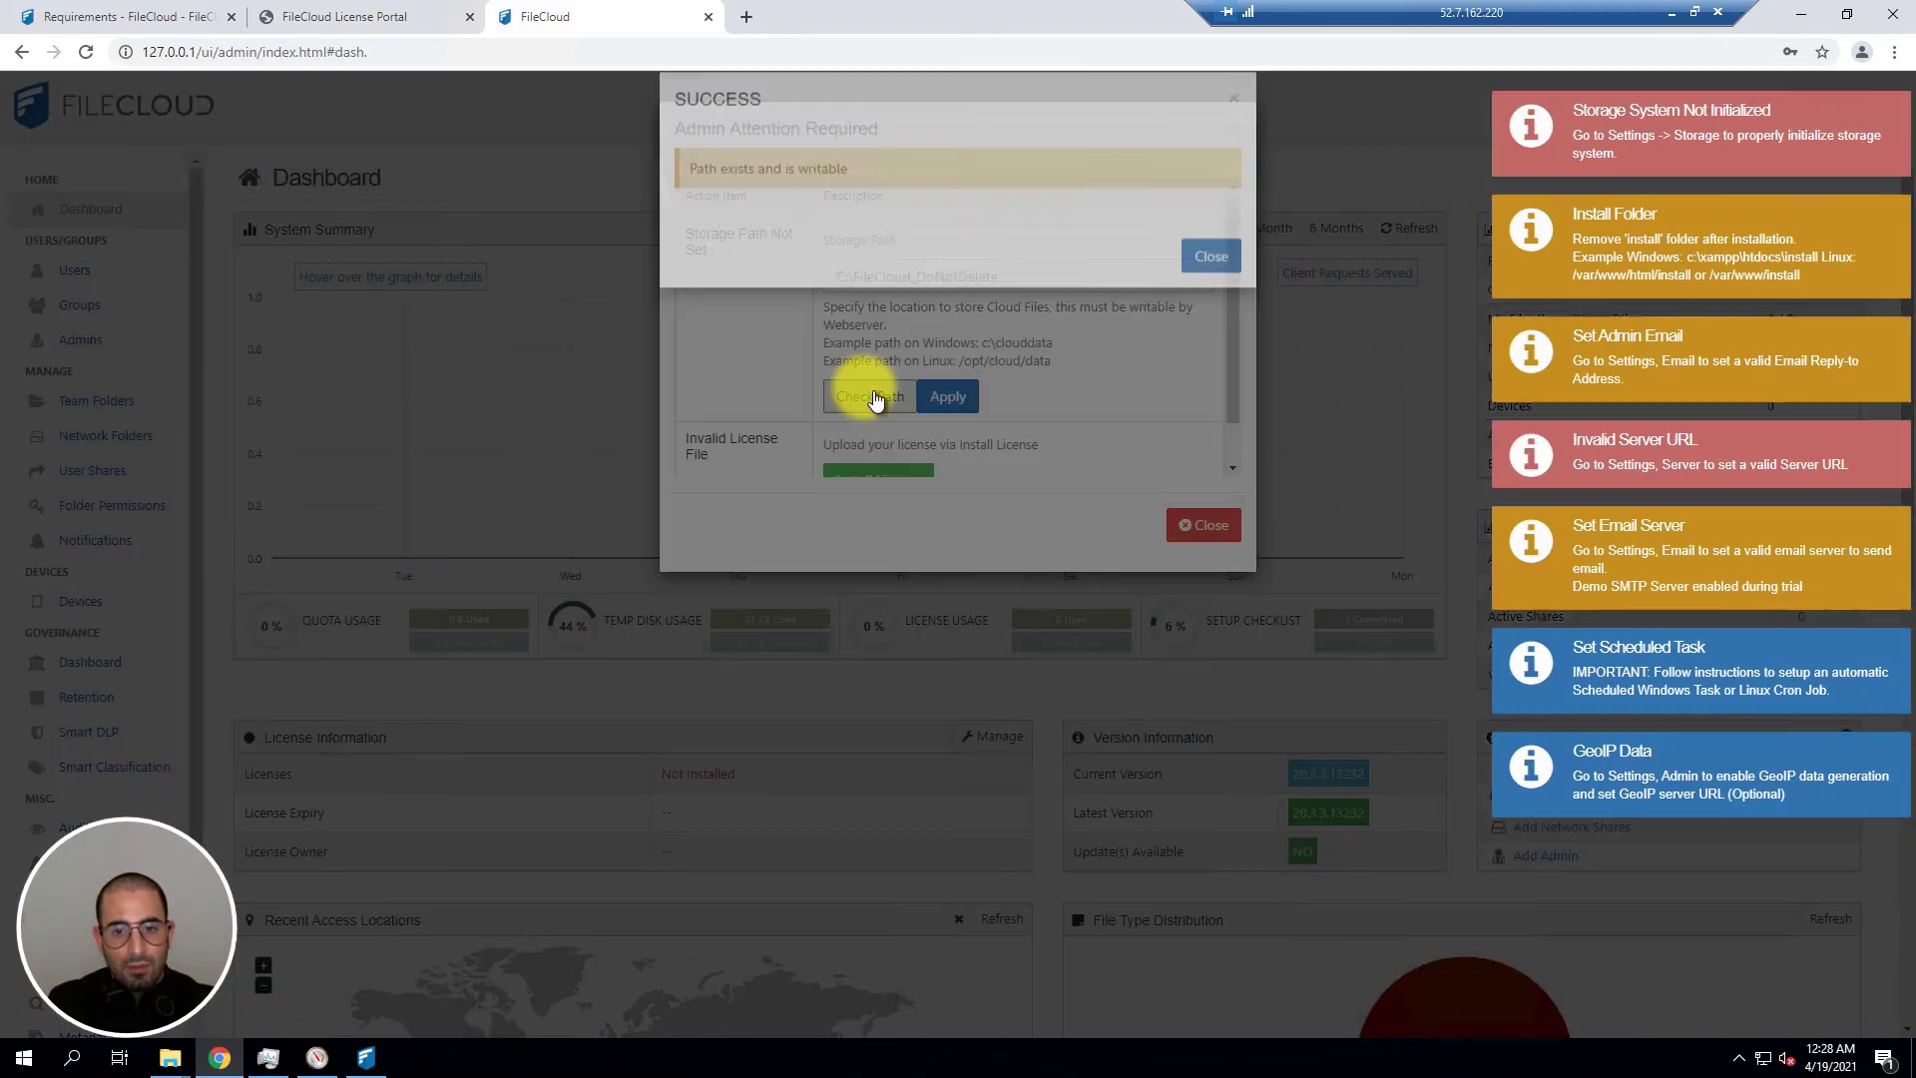
drag(688, 197, 850, 197)
click(1197, 284)
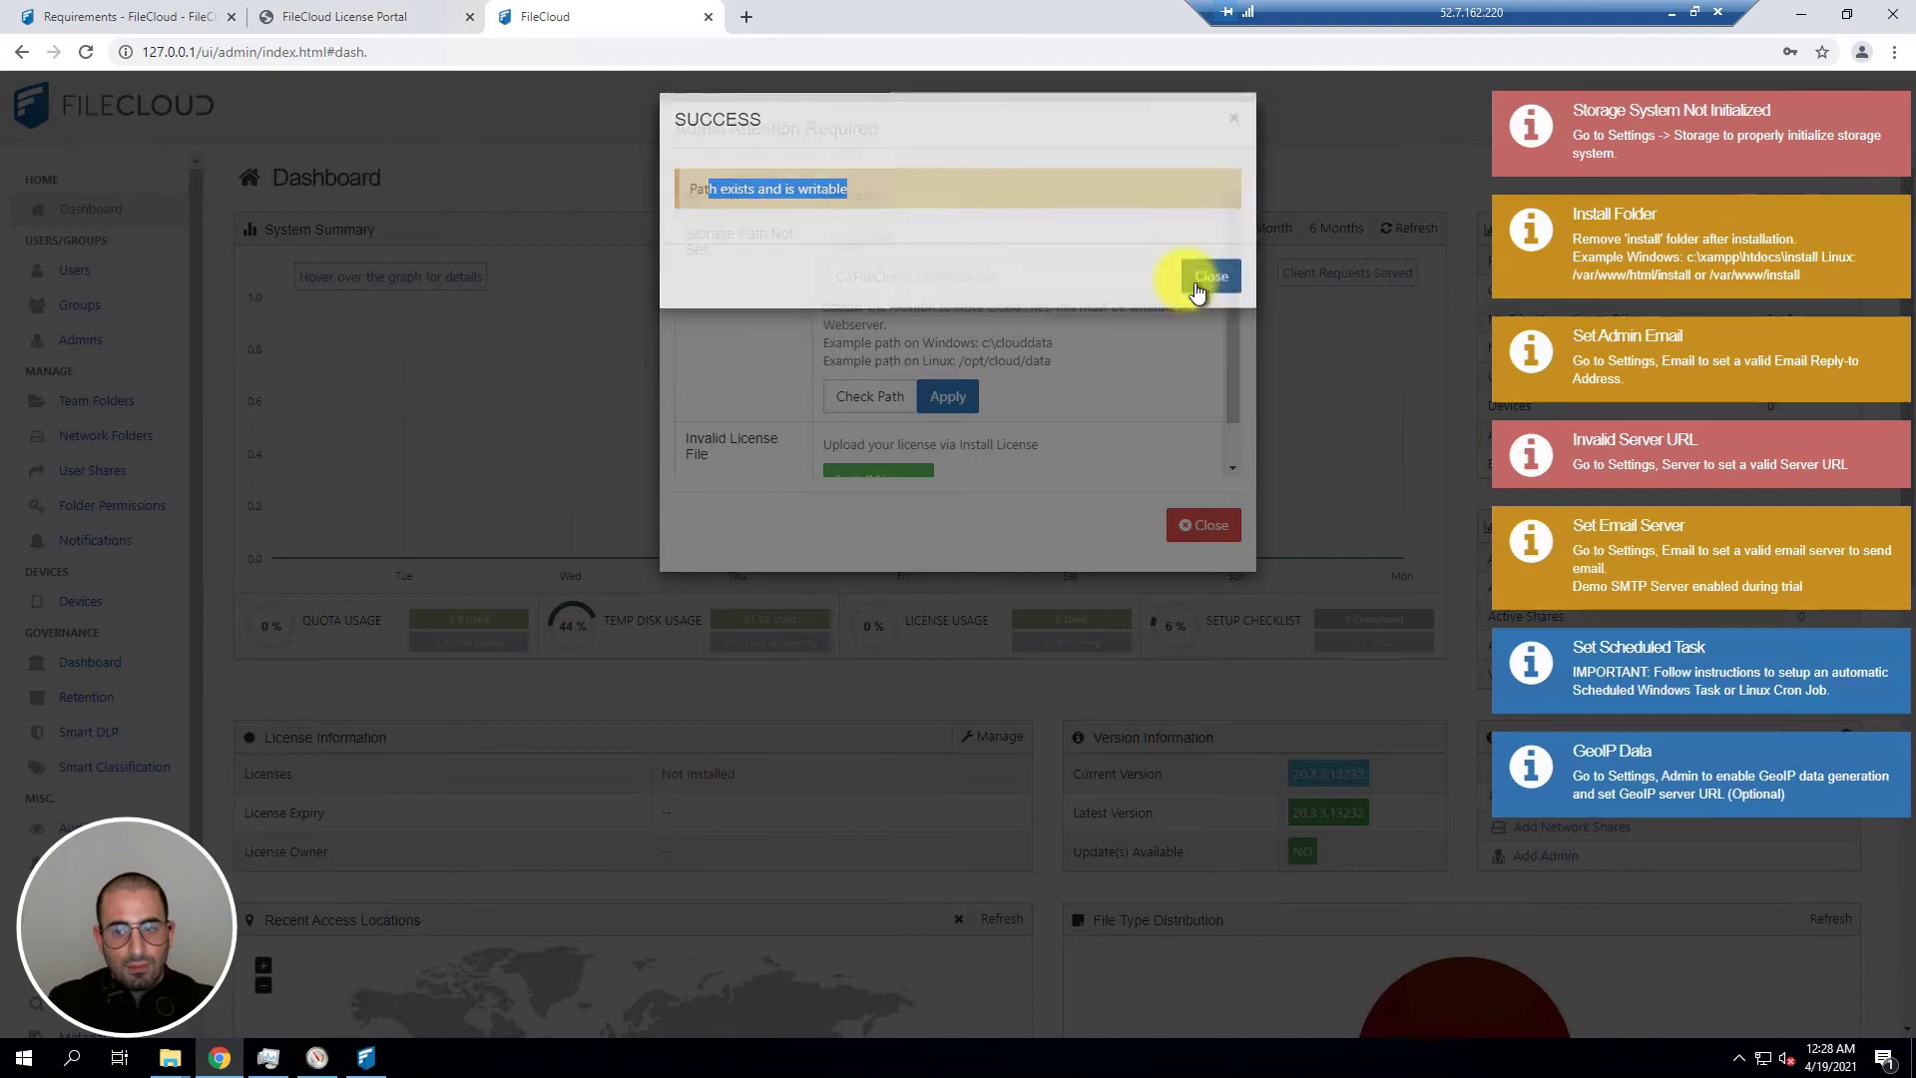
click(948, 398)
Step: Start the license install, then view the free 15-day, 20-user Begin Trial offer in the License Portal
scroll(1058, 311, down, 1)
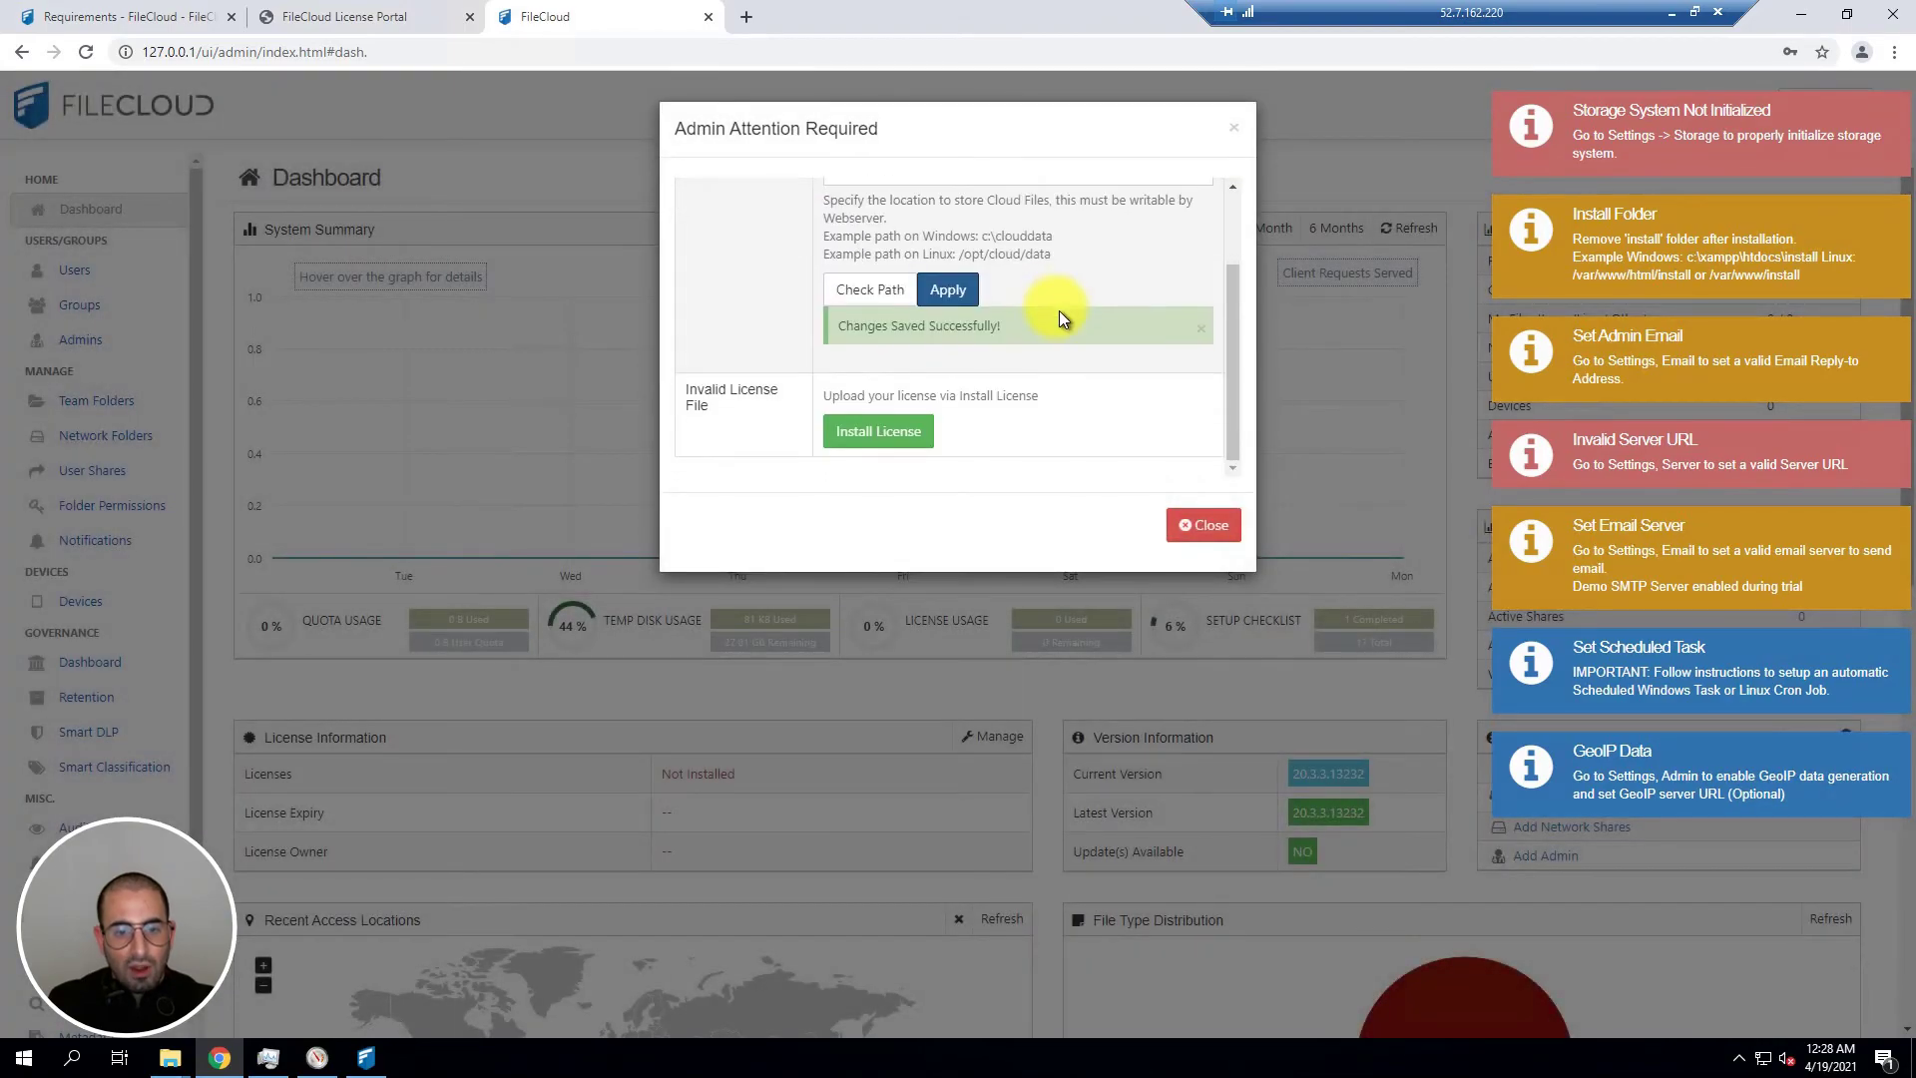
click(880, 439)
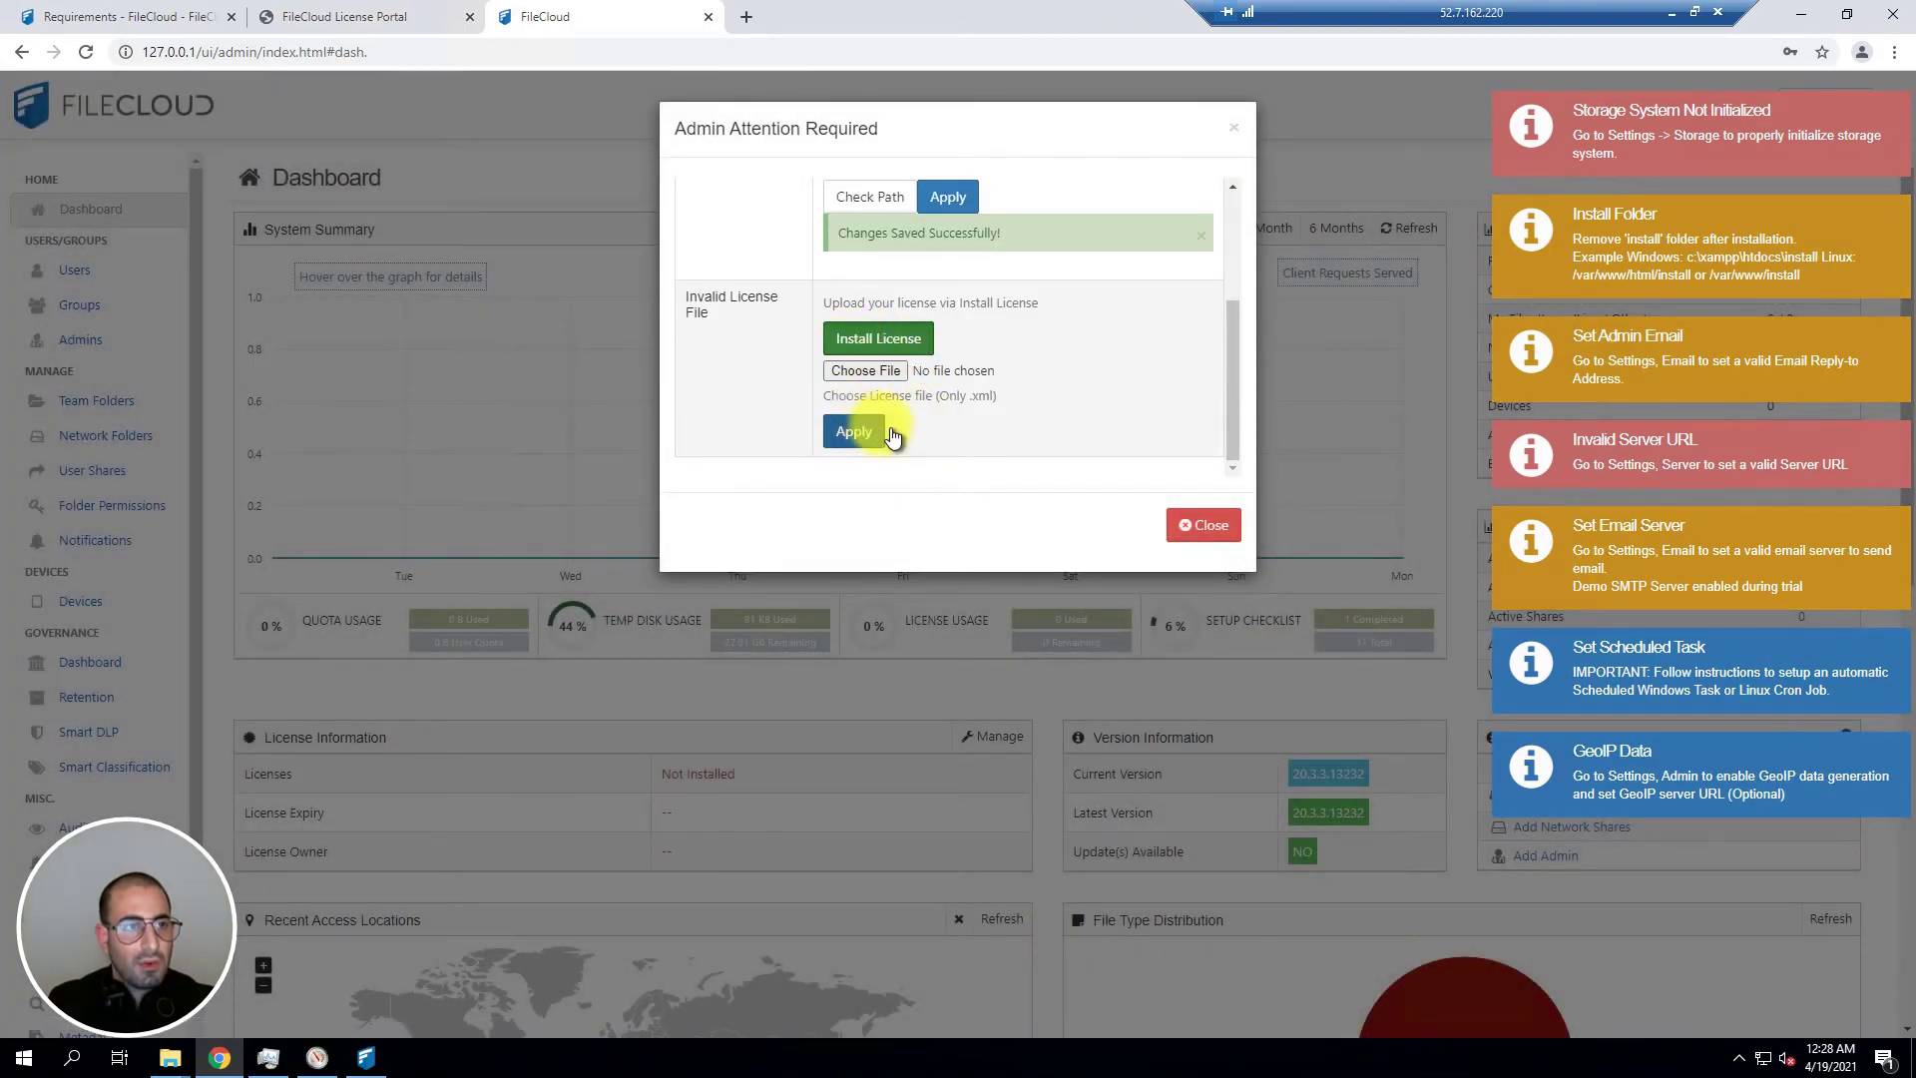
click(369, 16)
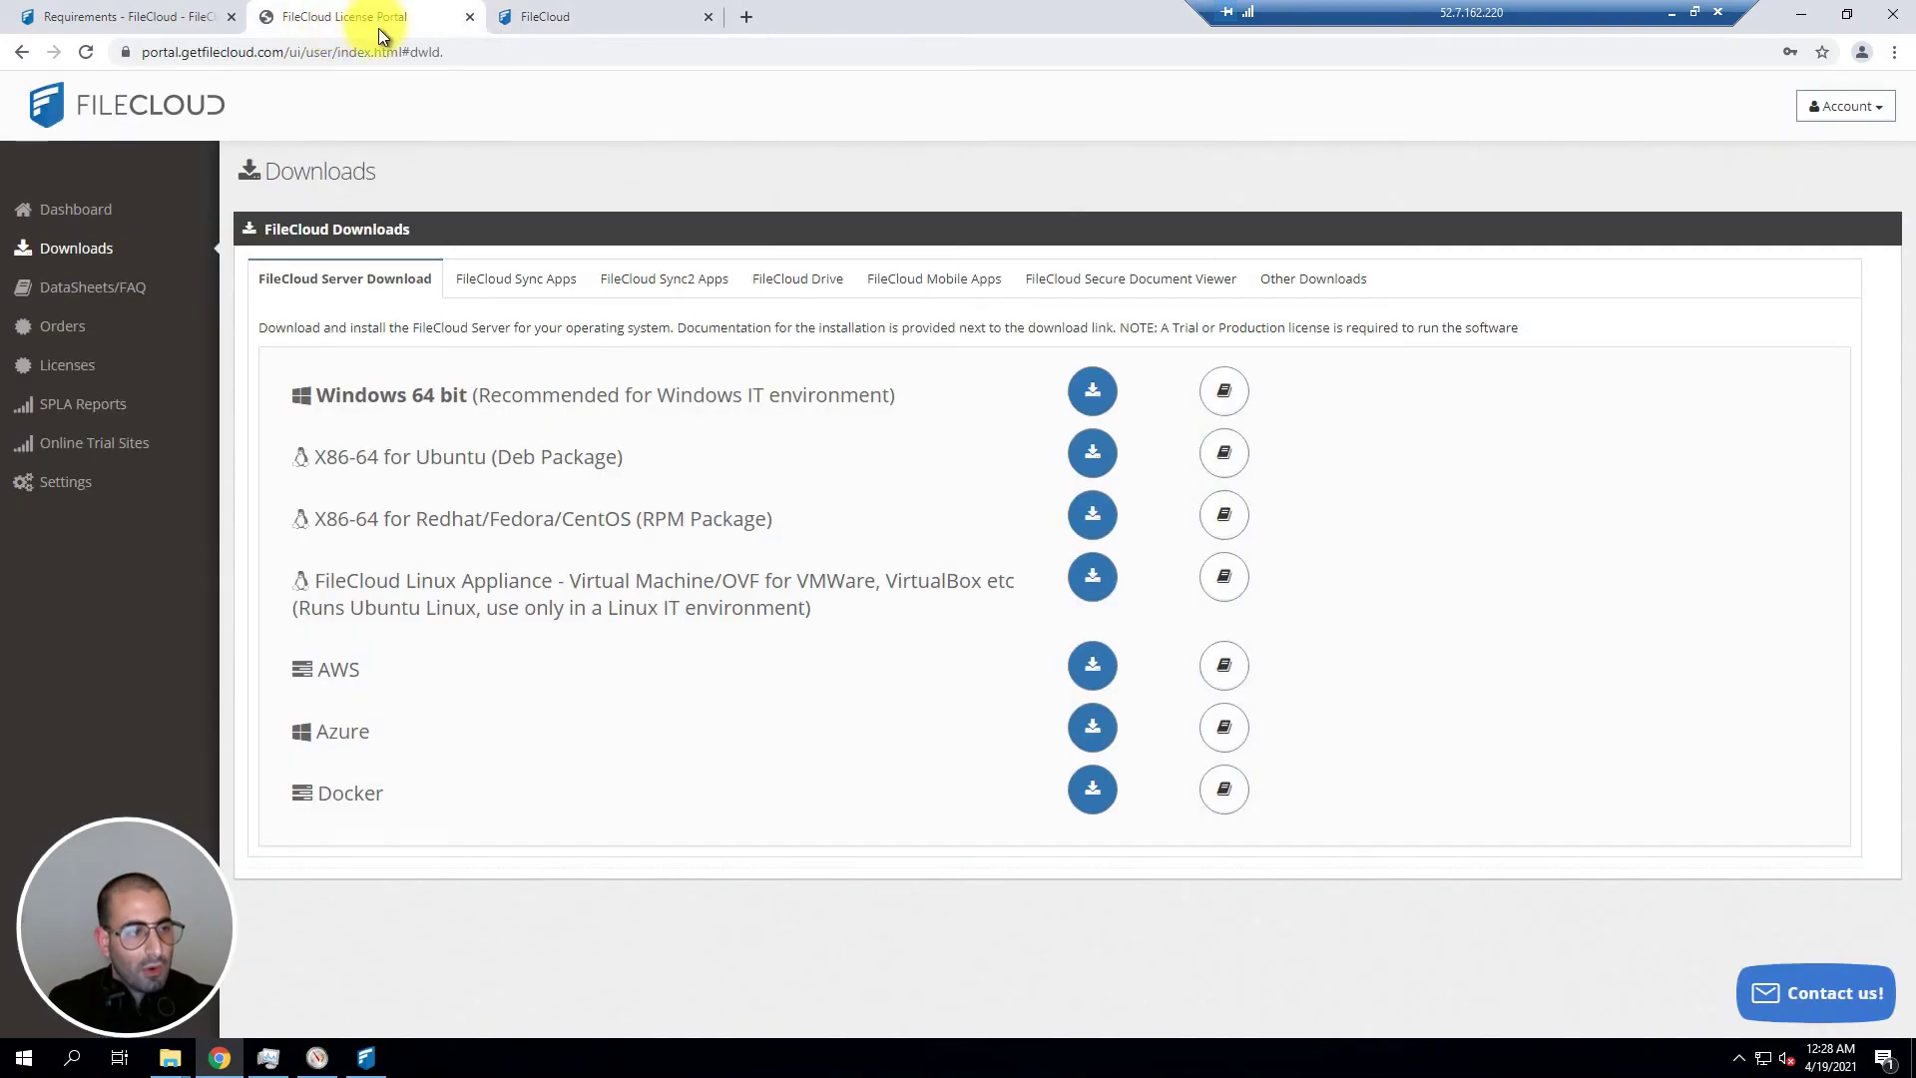
click(85, 214)
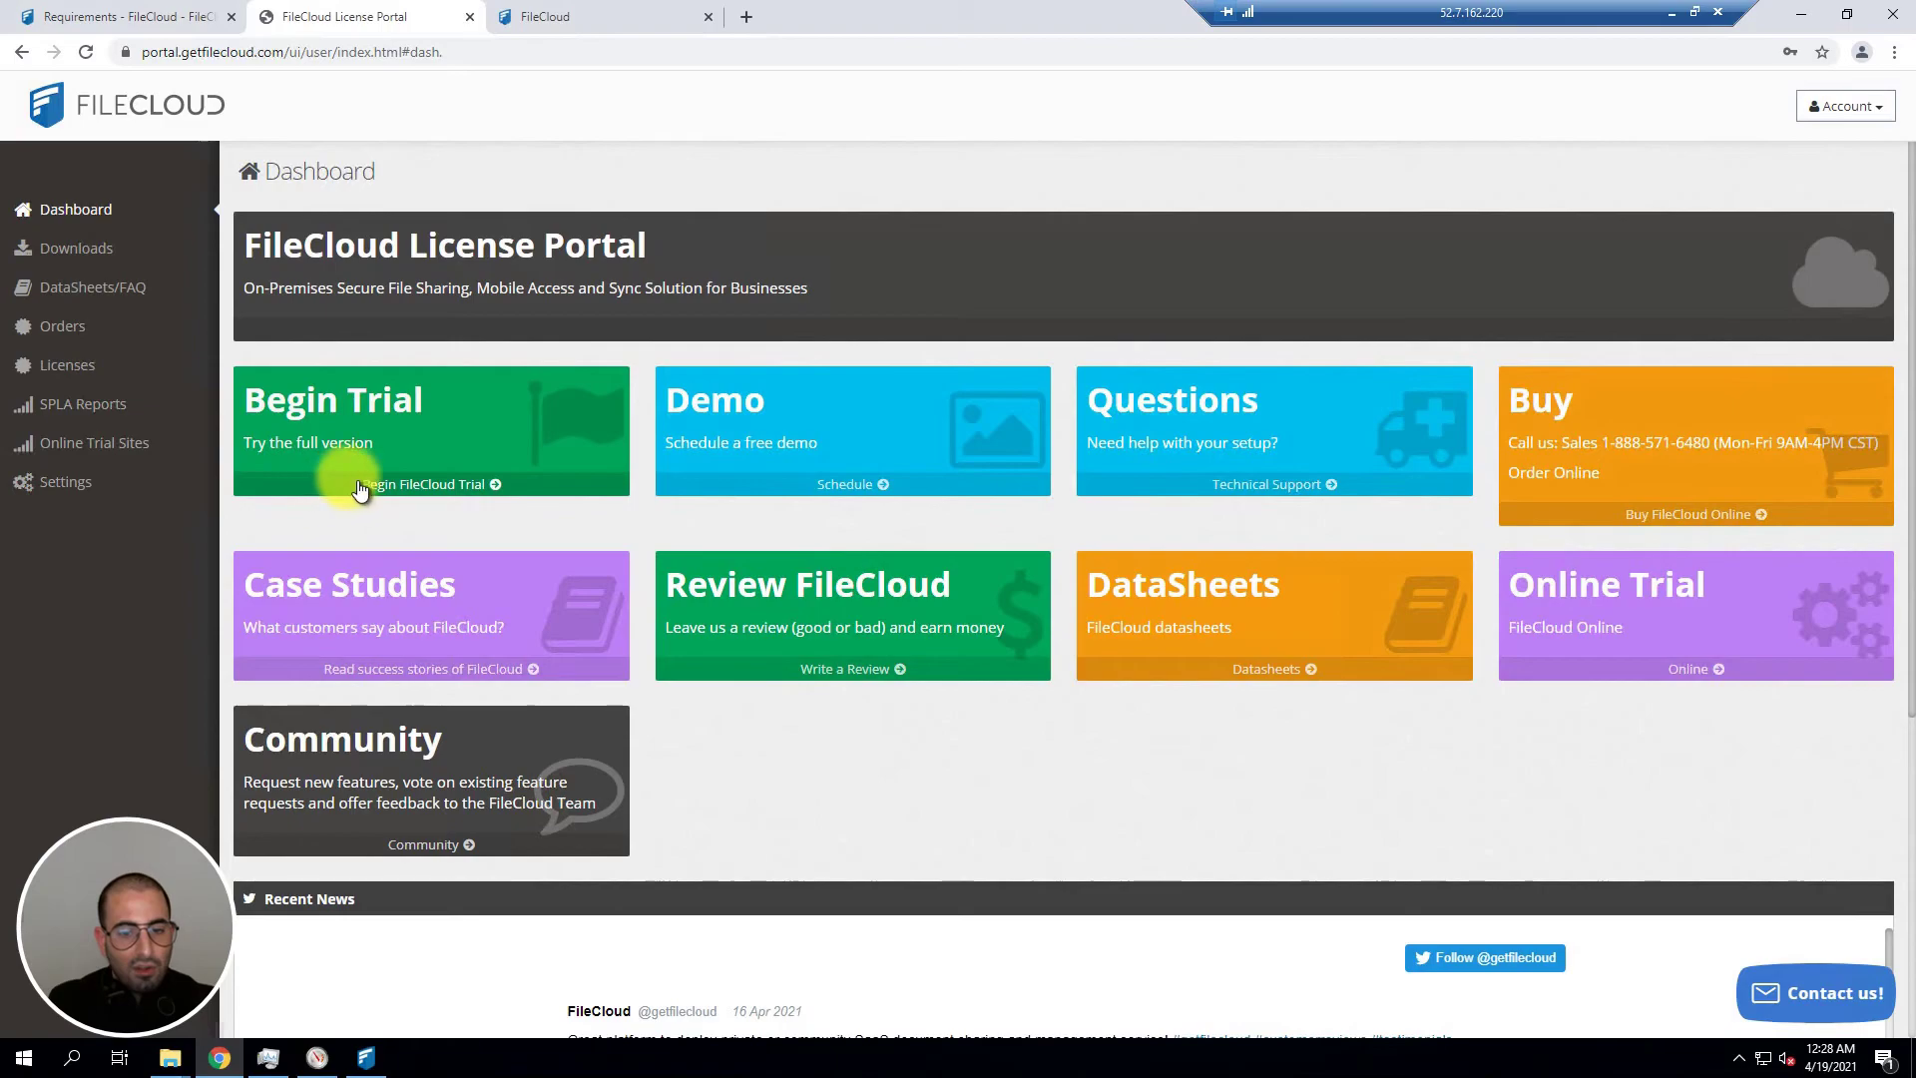
click(415, 490)
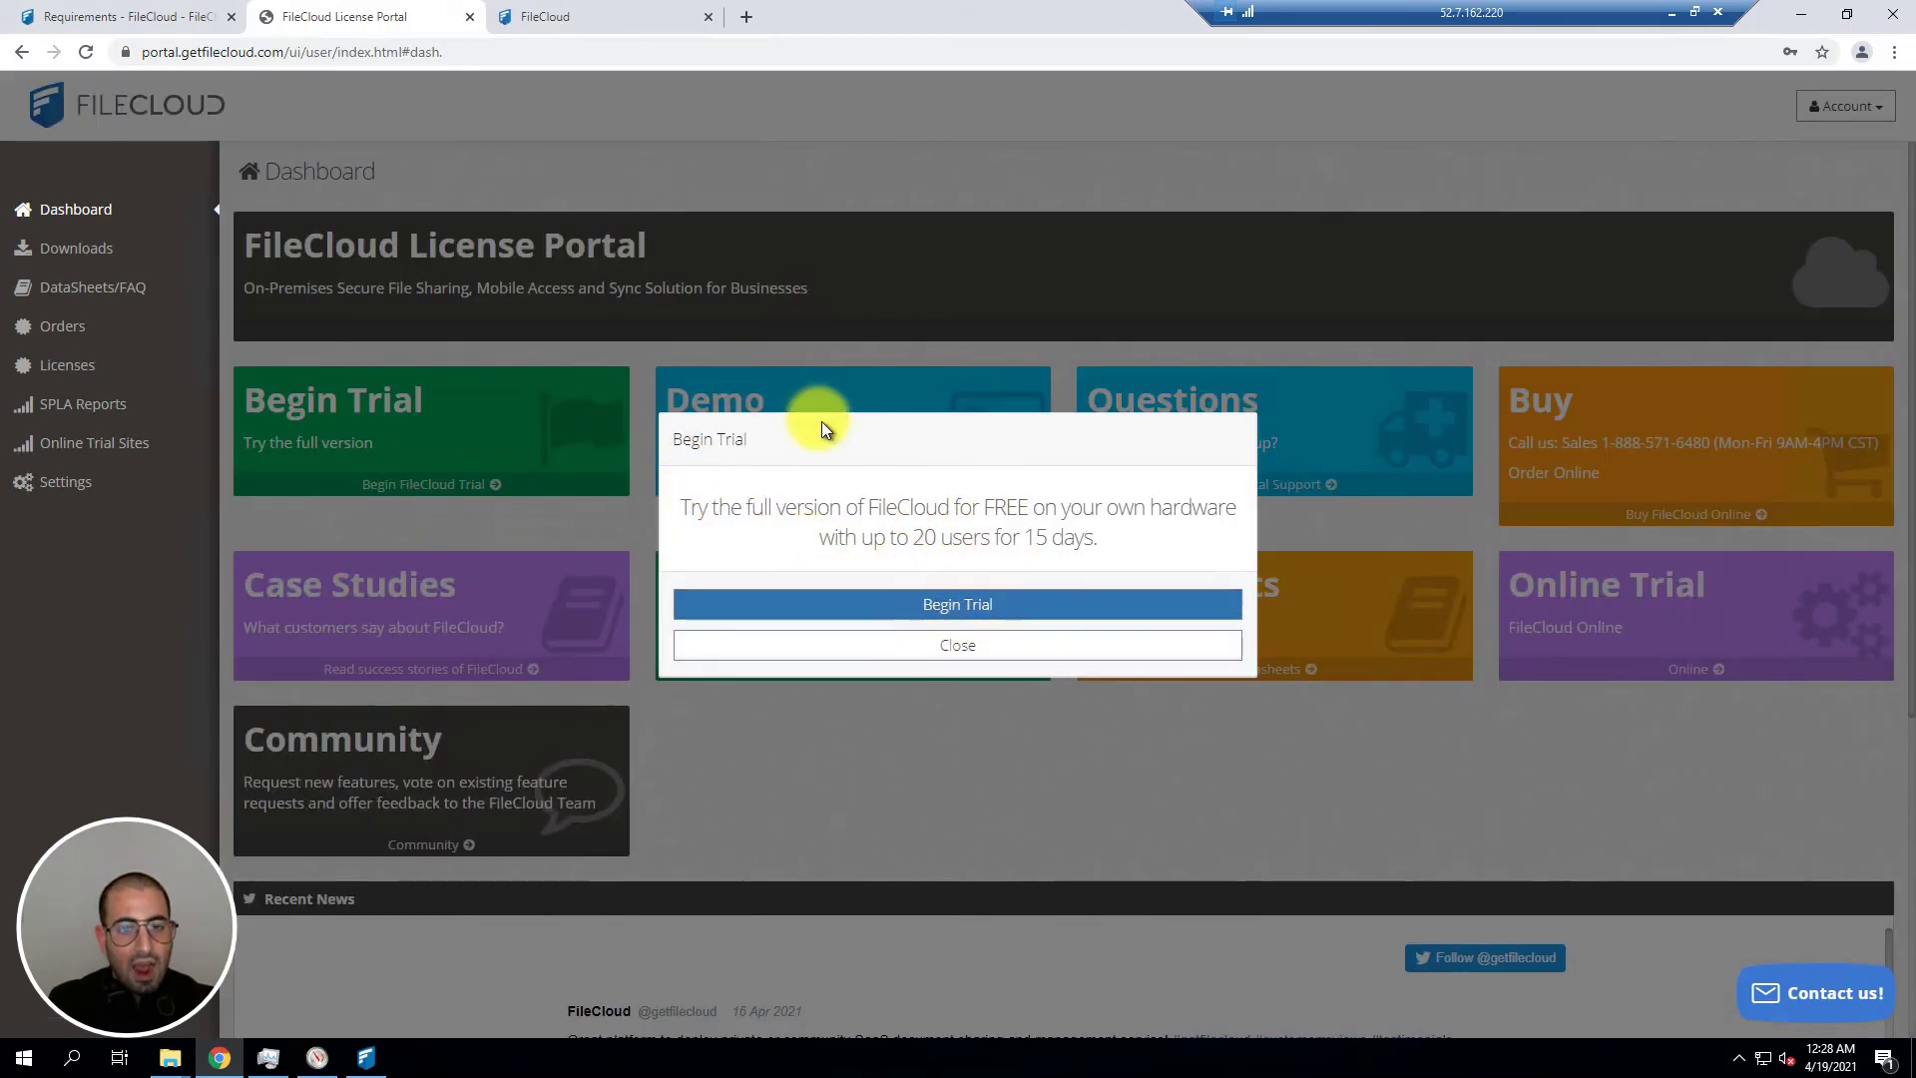
Step: Install license.xml from Downloads, giving 500 total licenses expiring 7-Sep-2030
click(619, 16)
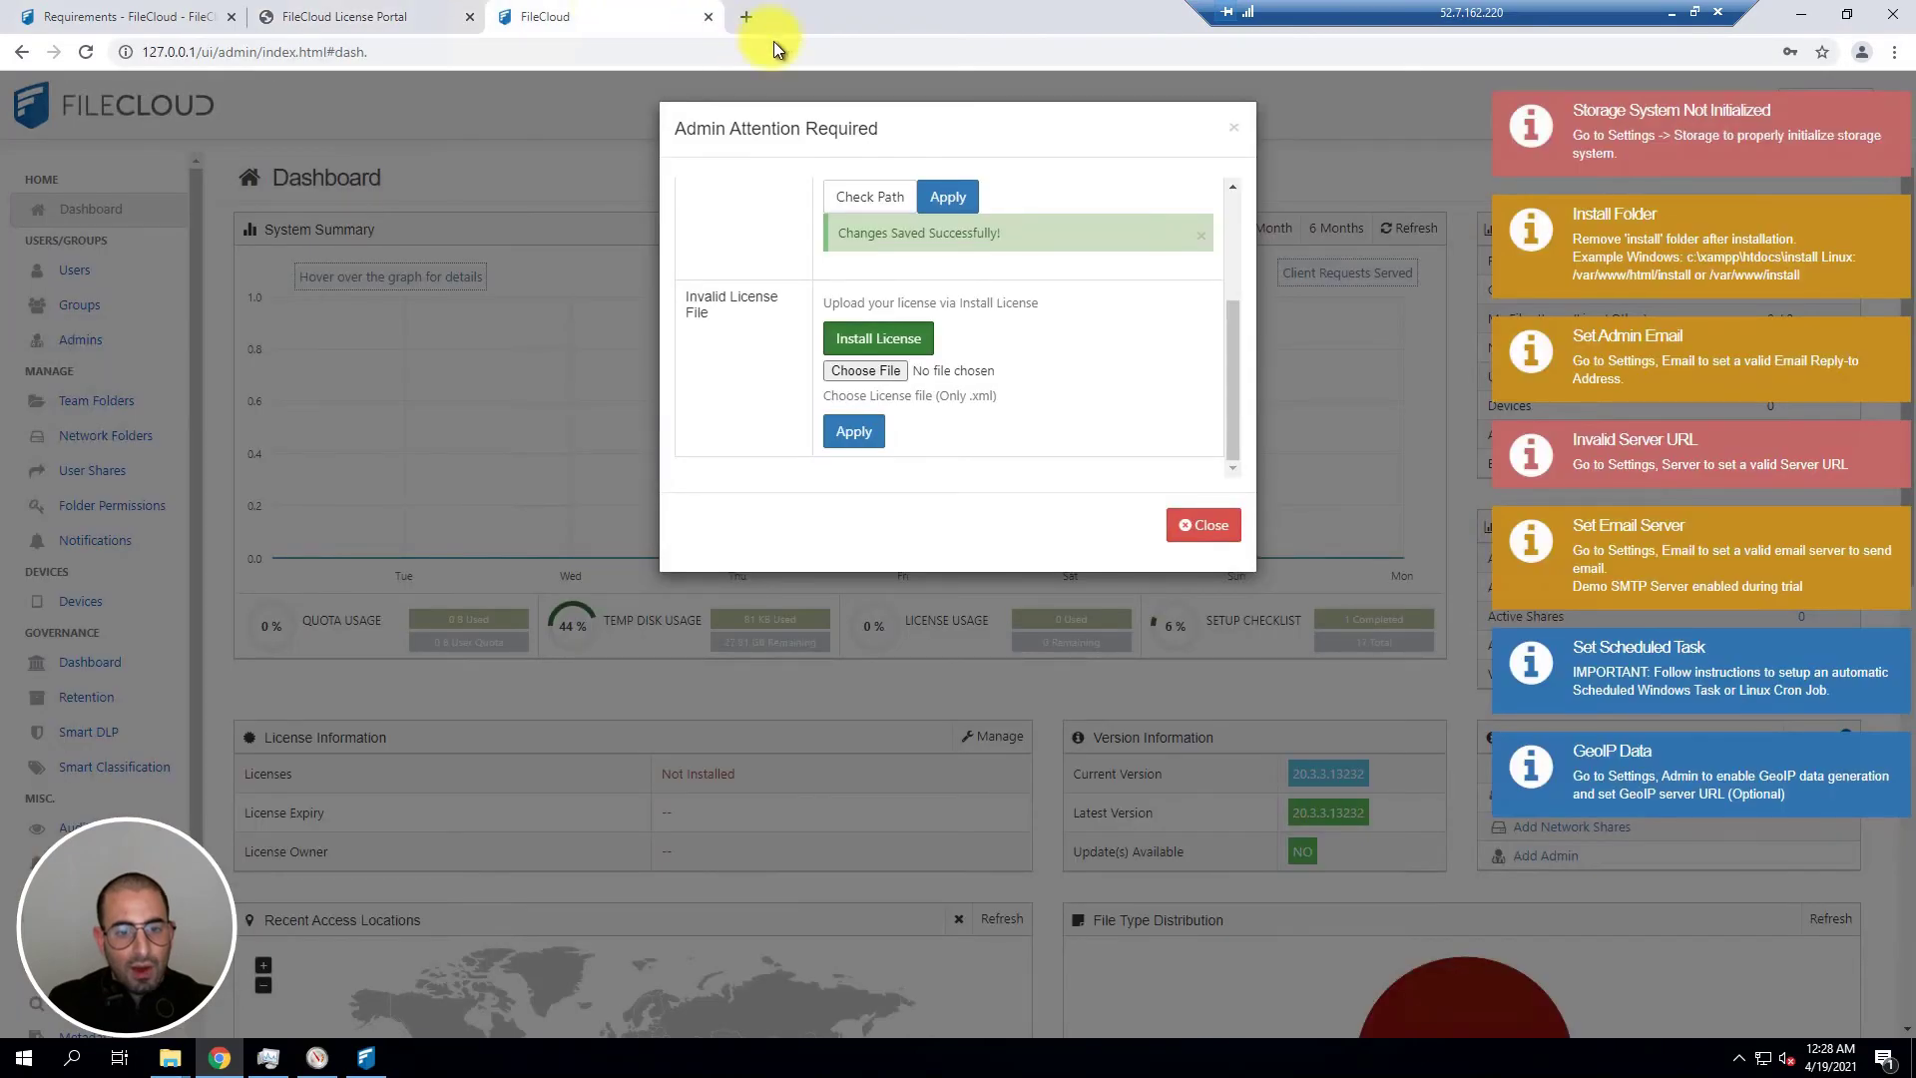
click(864, 369)
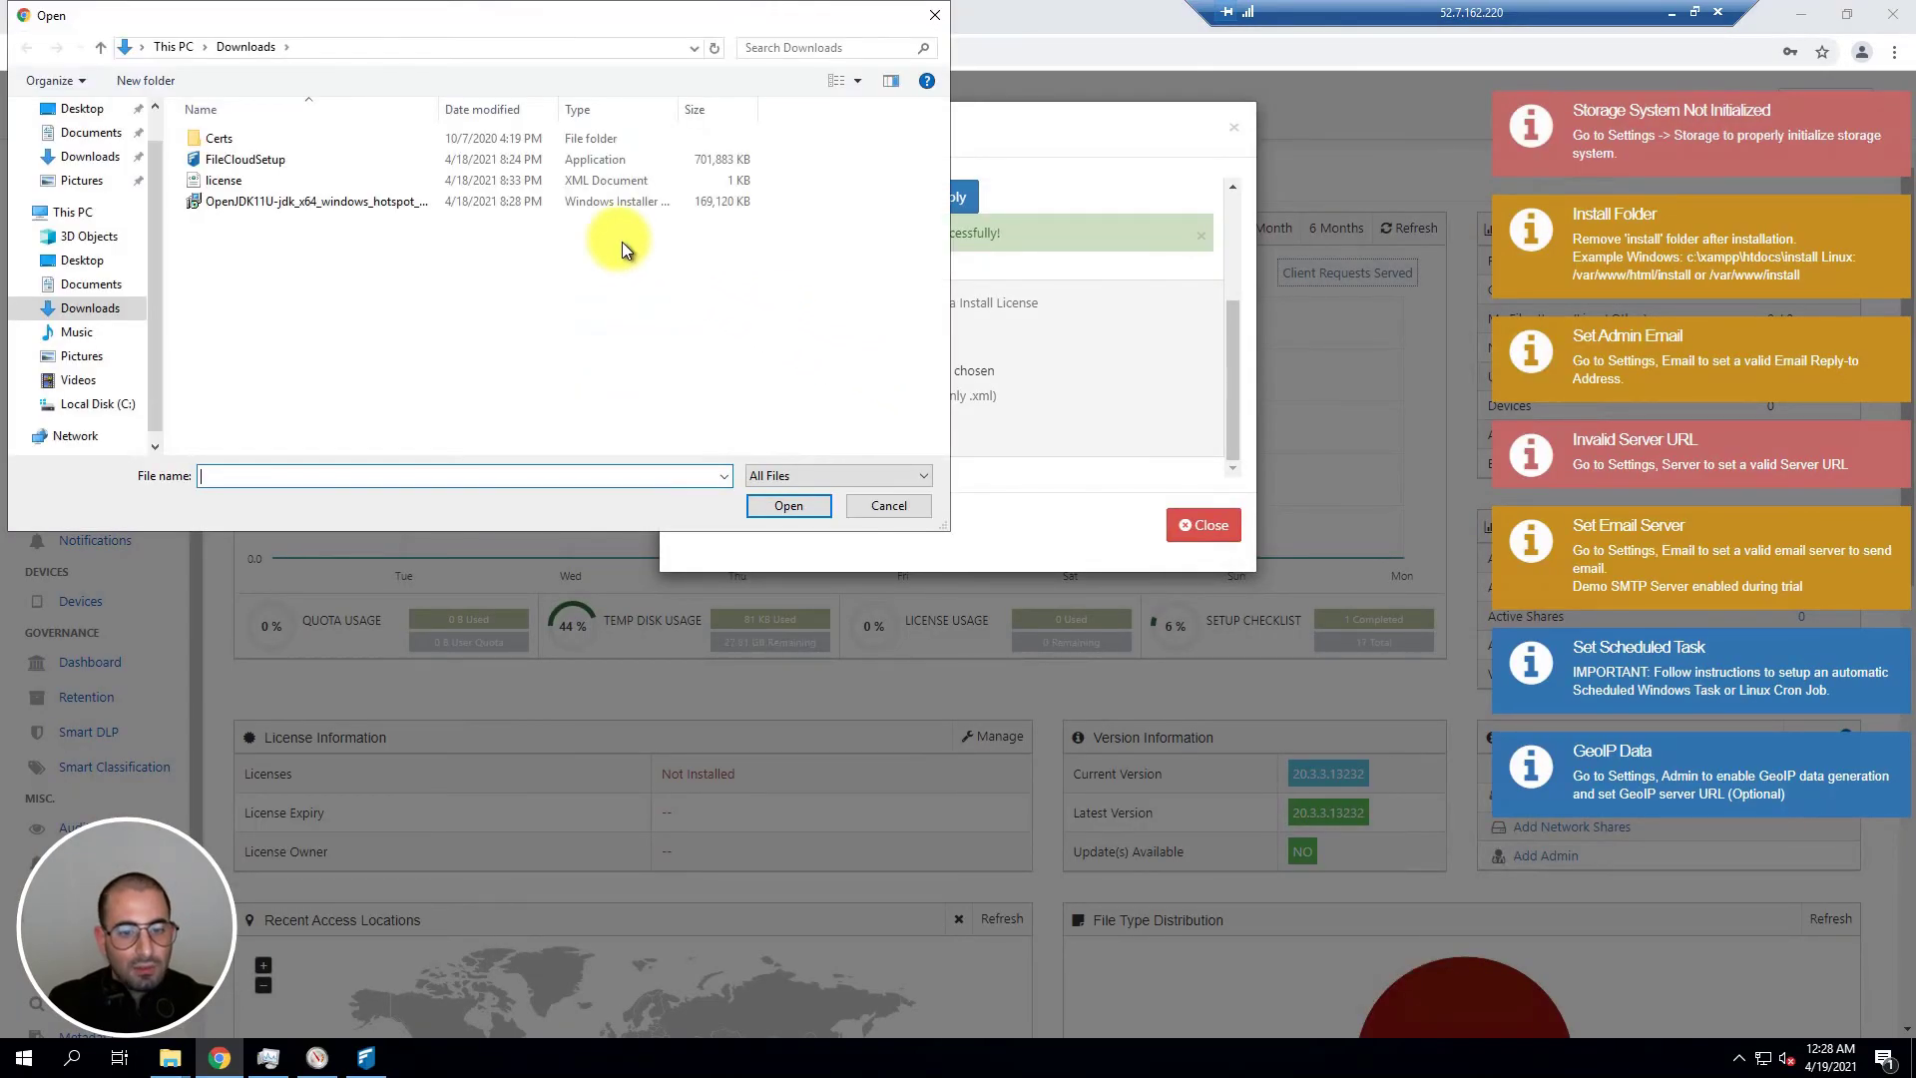
click(310, 183)
click(769, 503)
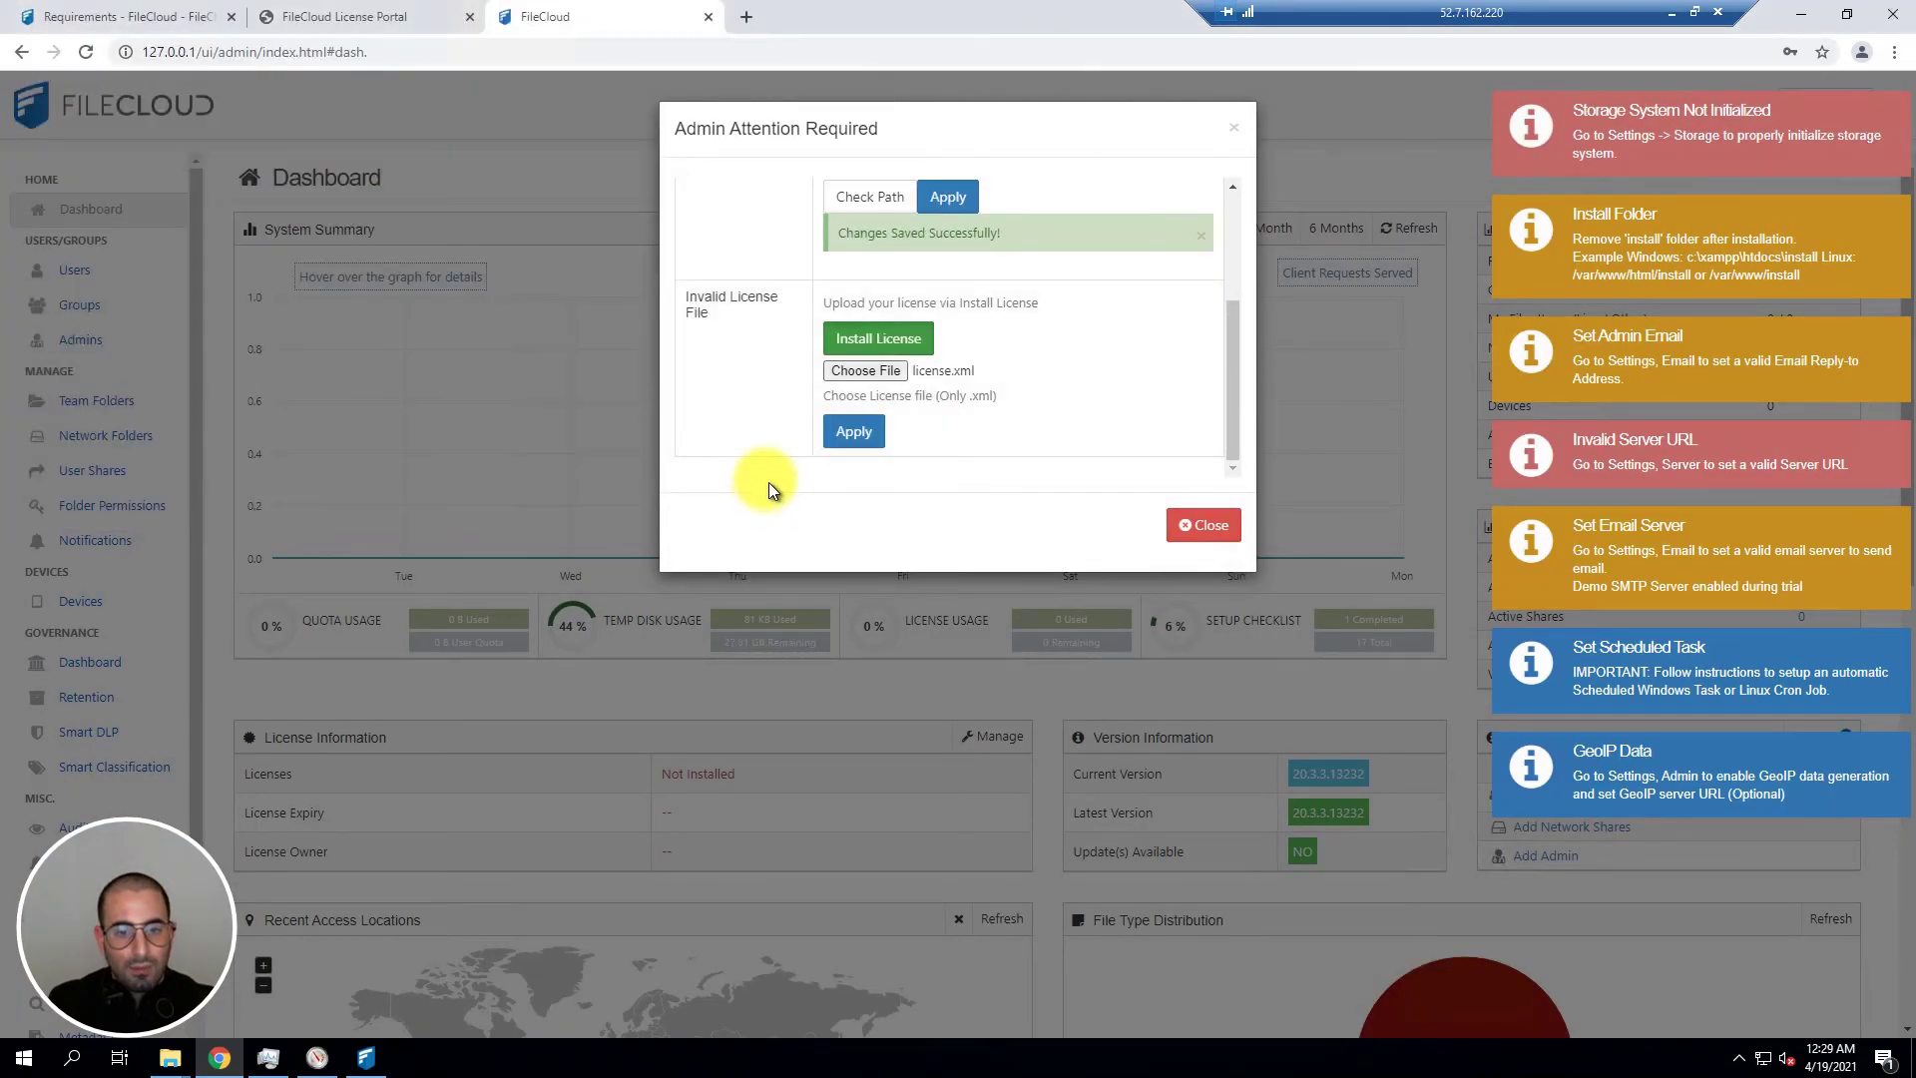
click(854, 437)
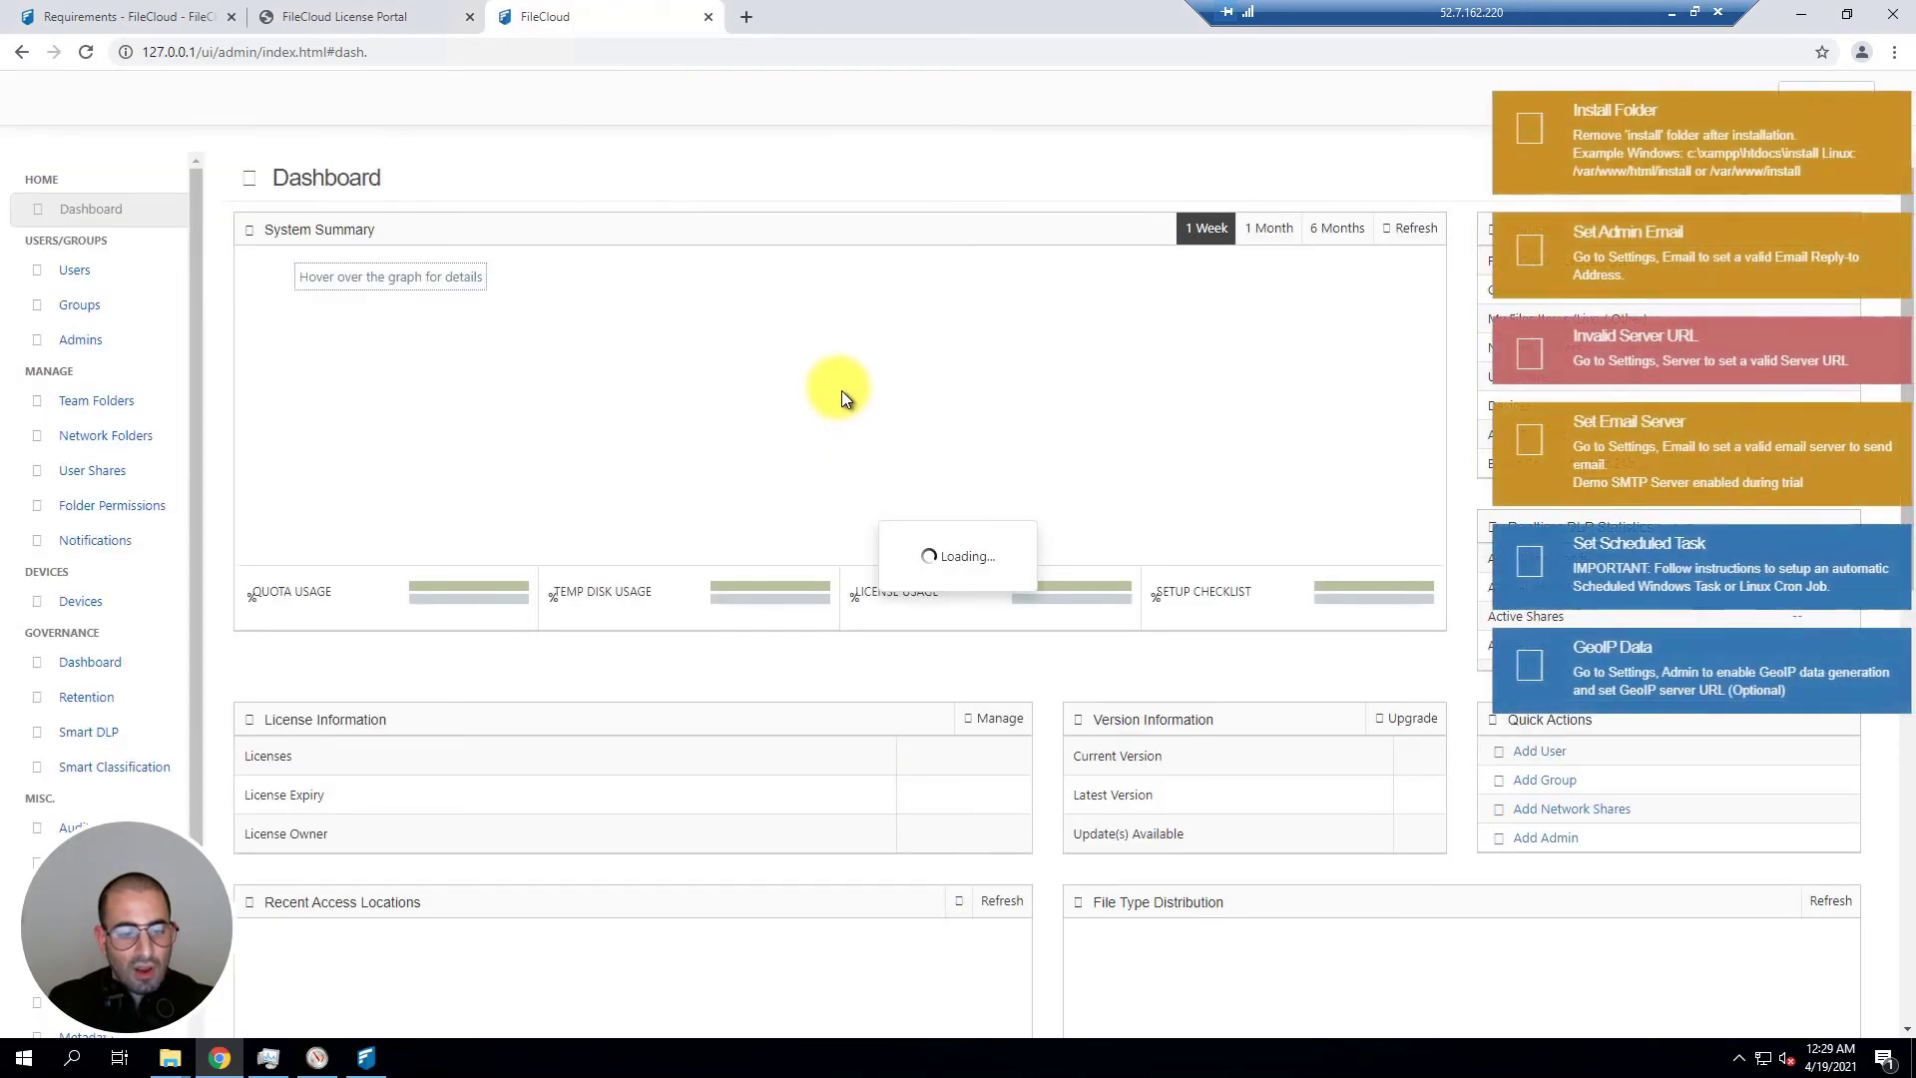
drag(535, 810, 713, 826)
click(738, 813)
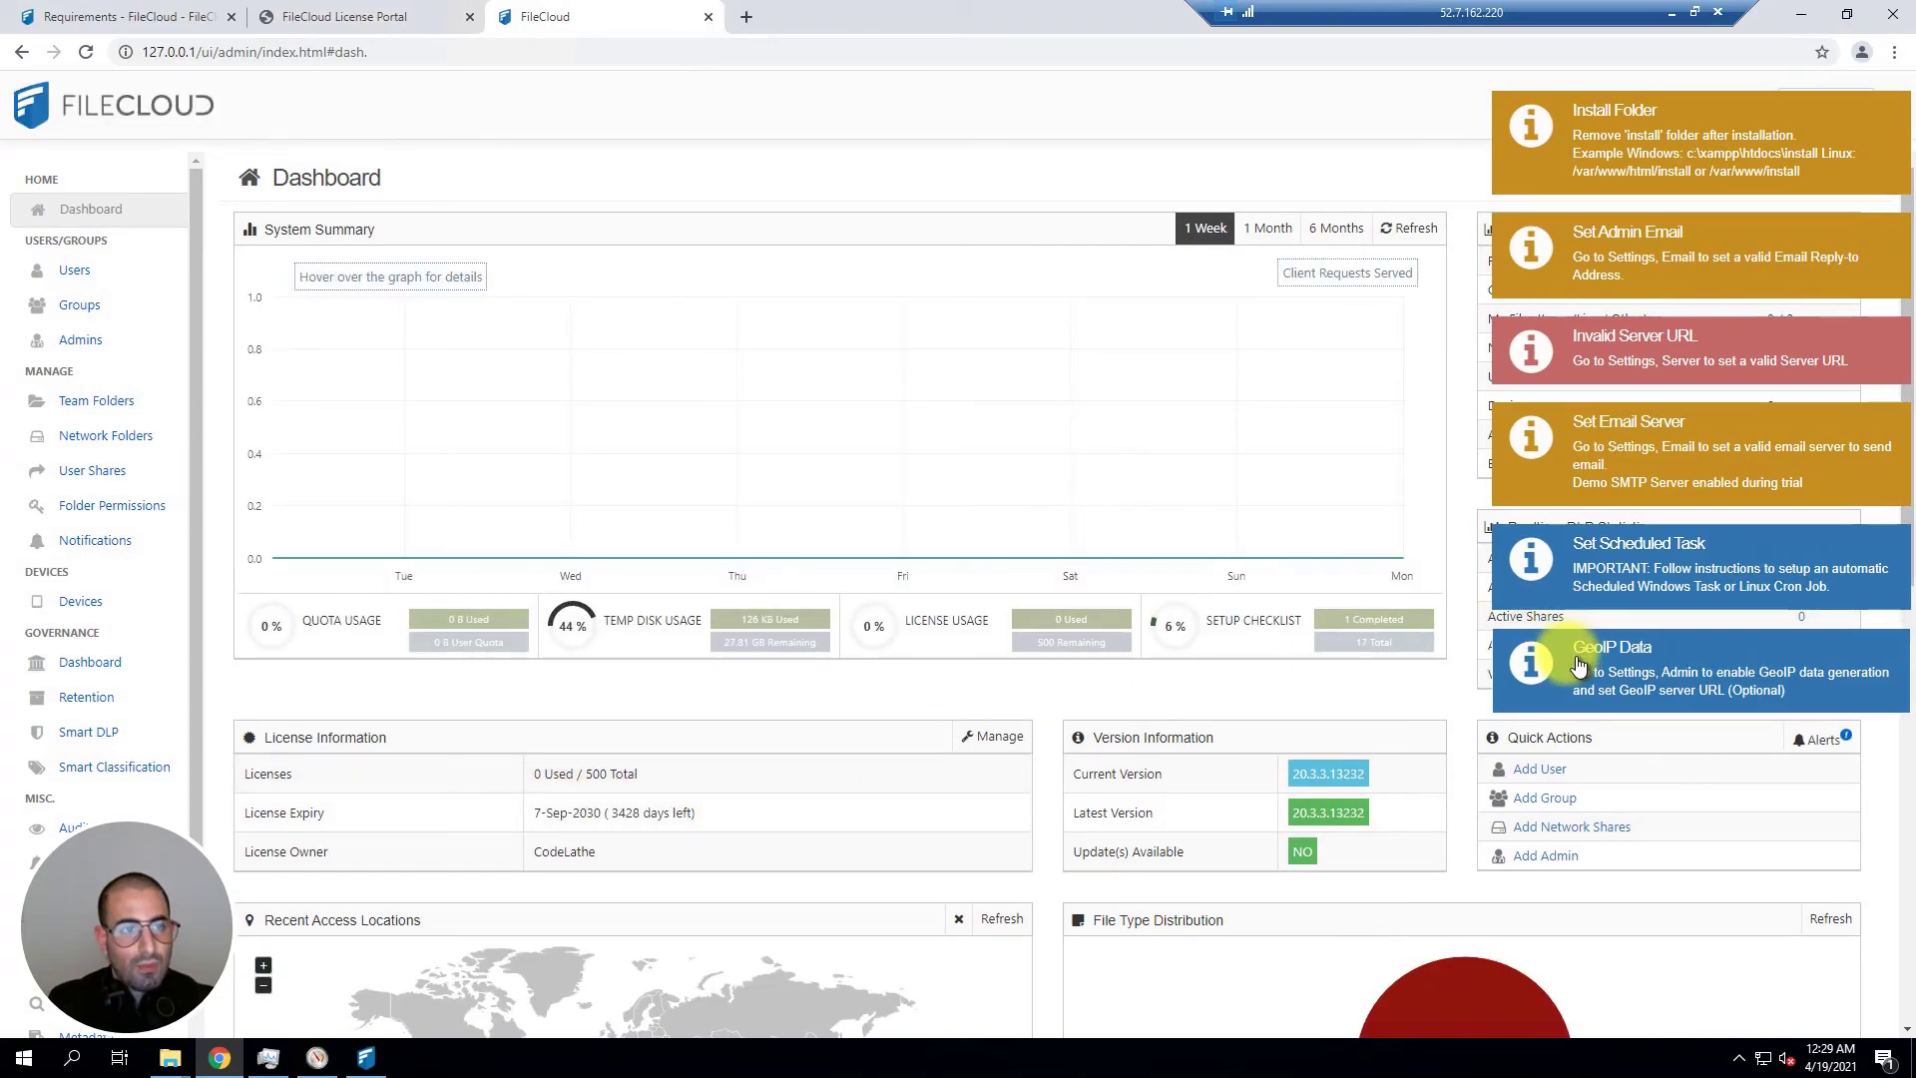
scroll(640, 216, down, 1)
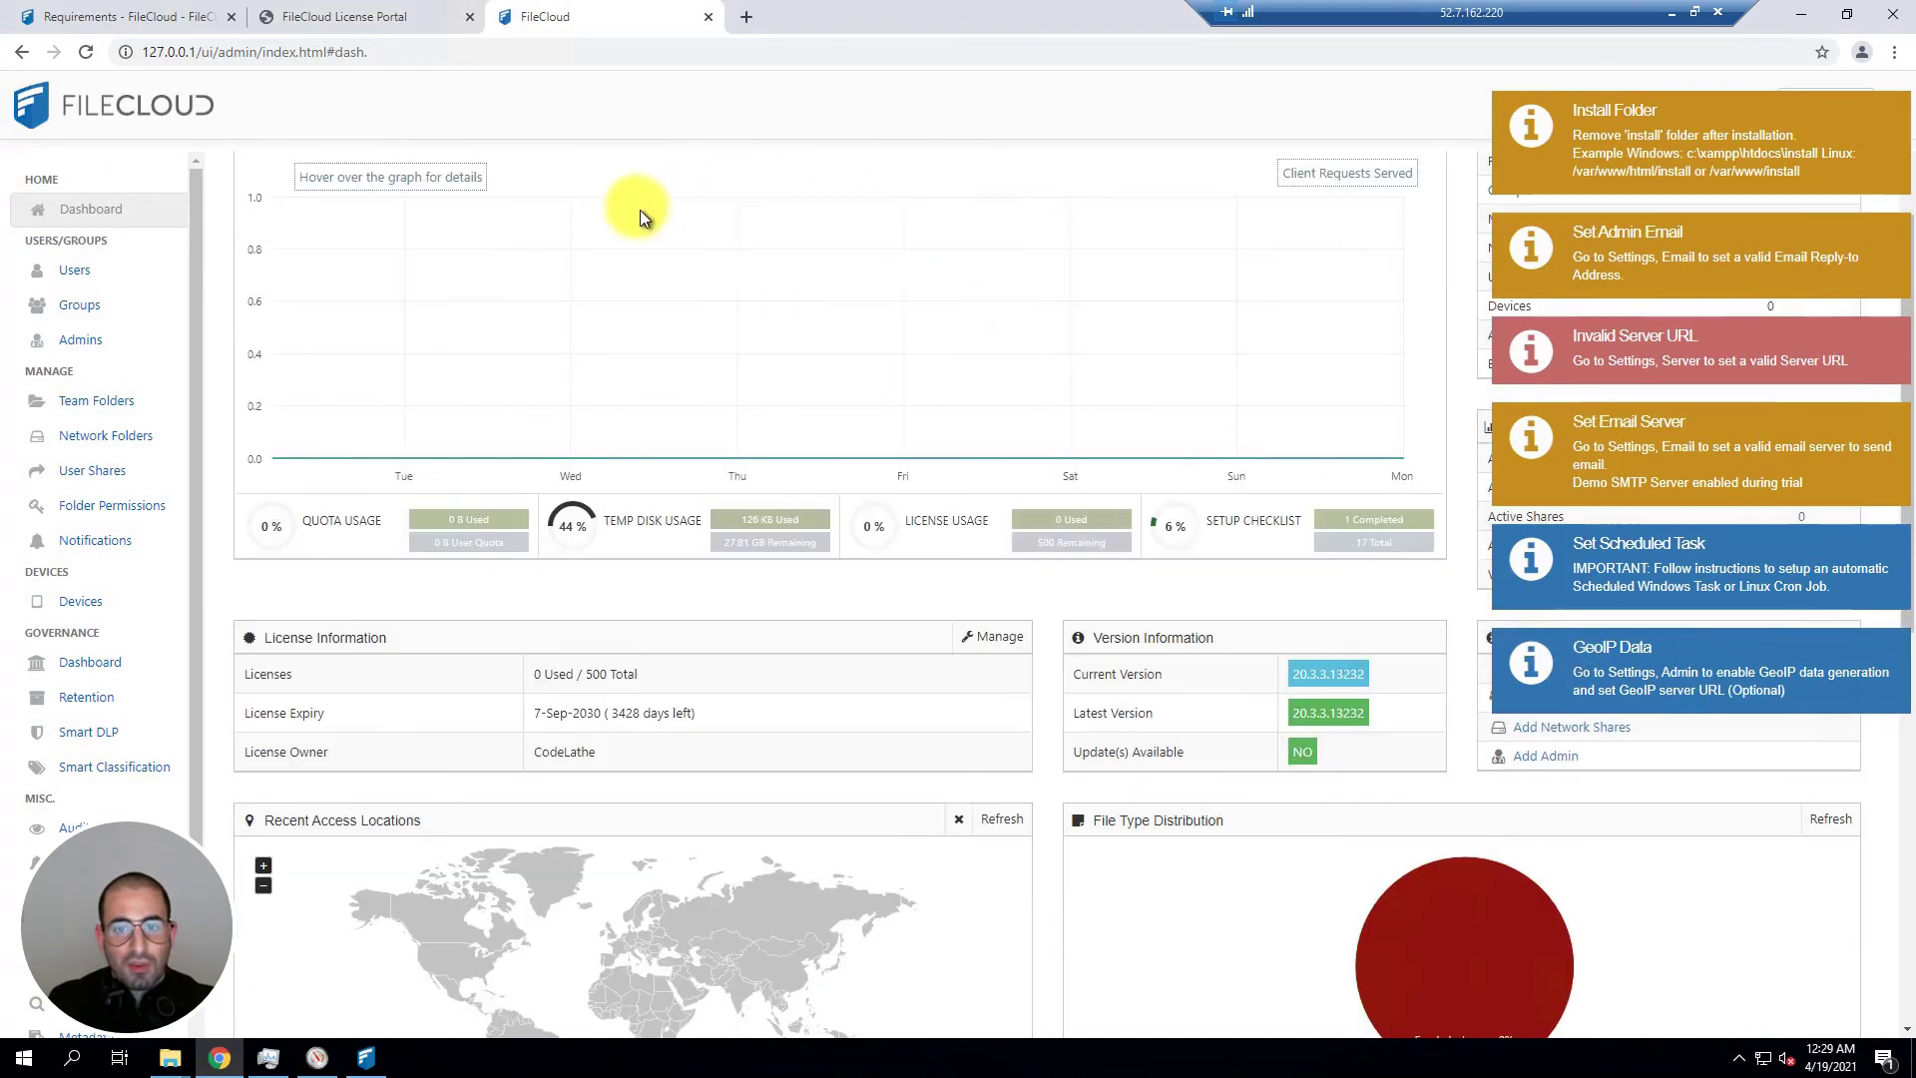
scroll(632, 235, down, 4)
scroll(637, 244, up, 5)
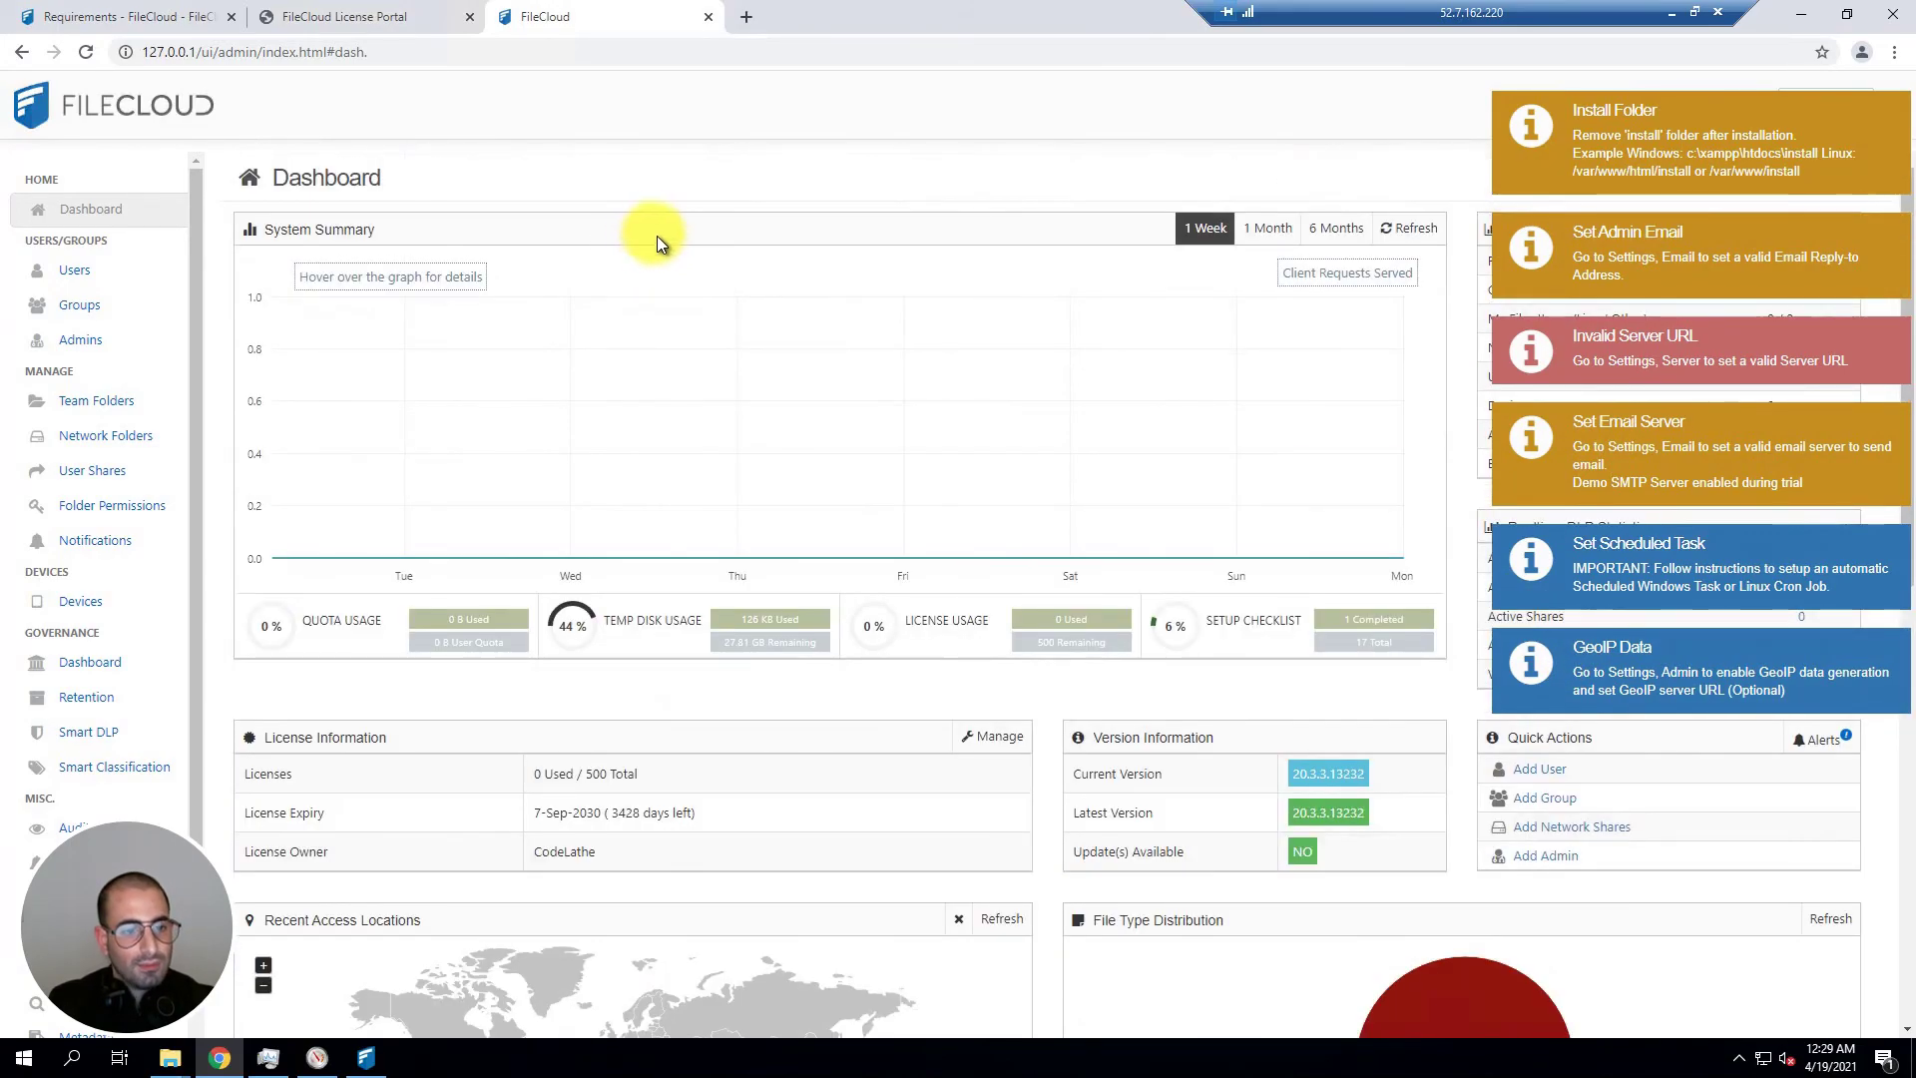